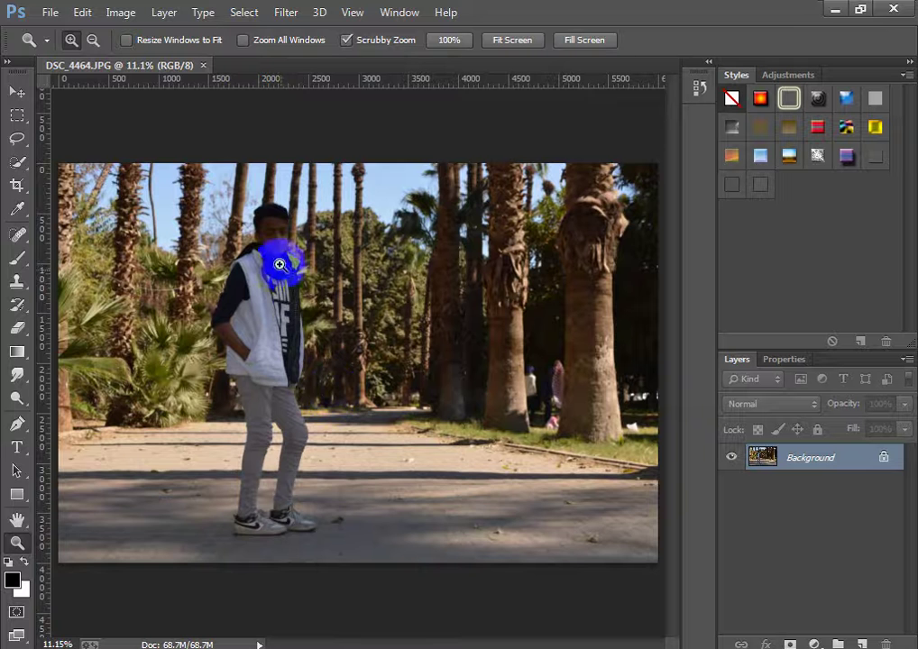
Crop the photo by pulling its right edge inward to trim the strip beyond the rightmost large palm trunk, and apply the crop
left_click_drag(345, 262, 317, 315)
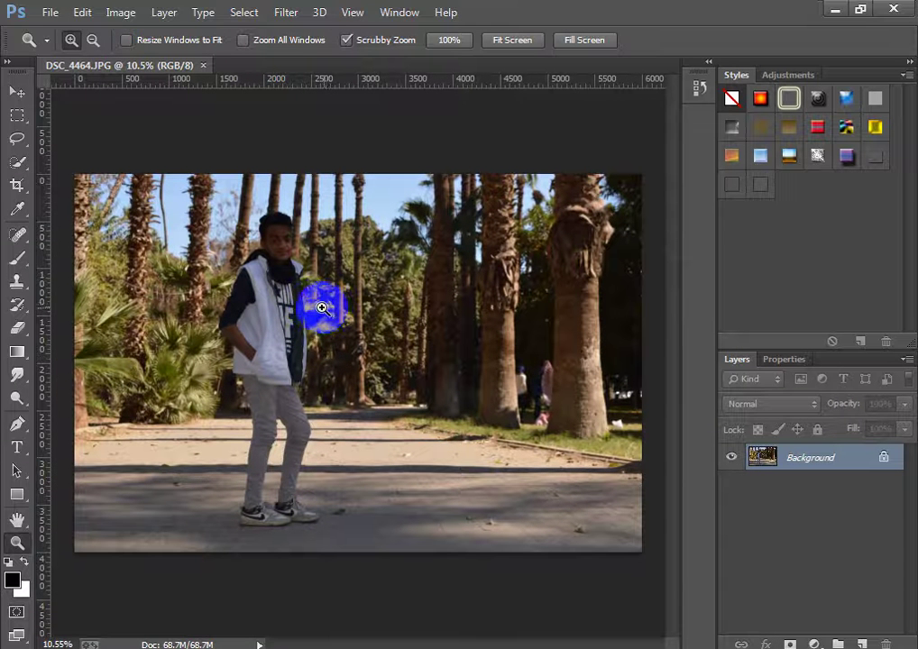
left_click(17, 183)
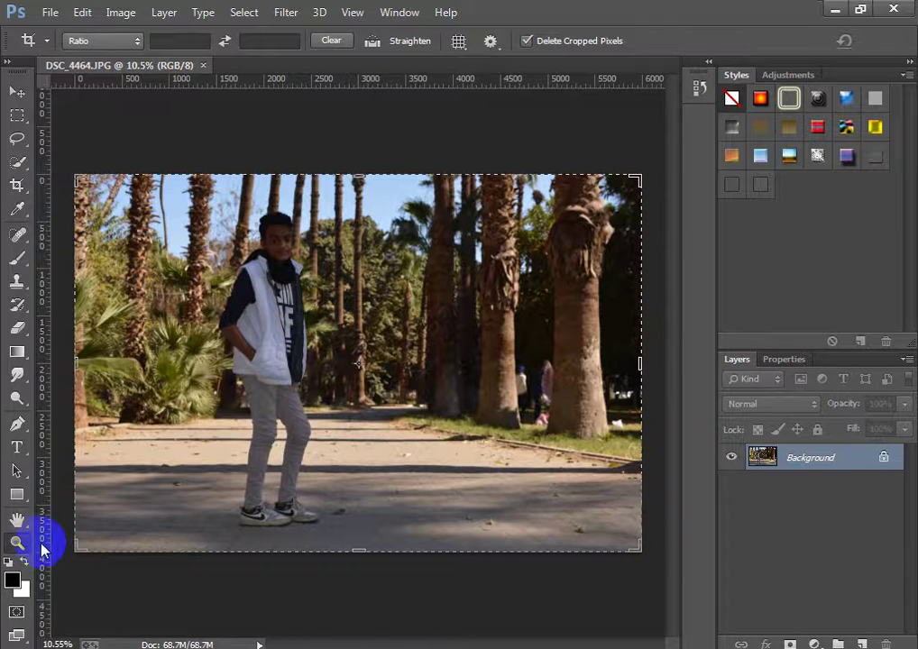
left_click(18, 542)
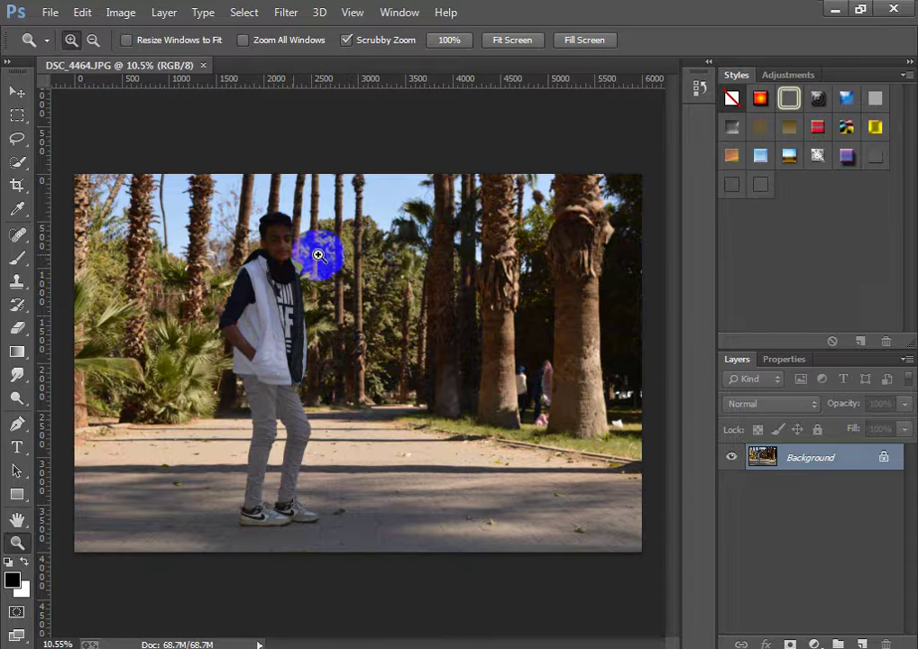
left_click(17, 184)
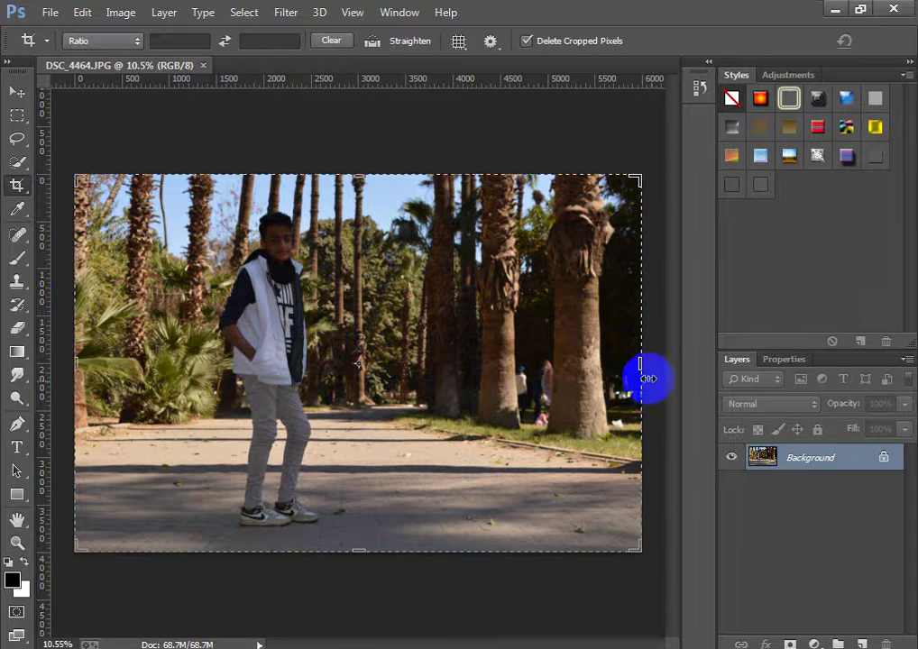
left_click_drag(640, 363, 608, 371)
left_click(16, 542)
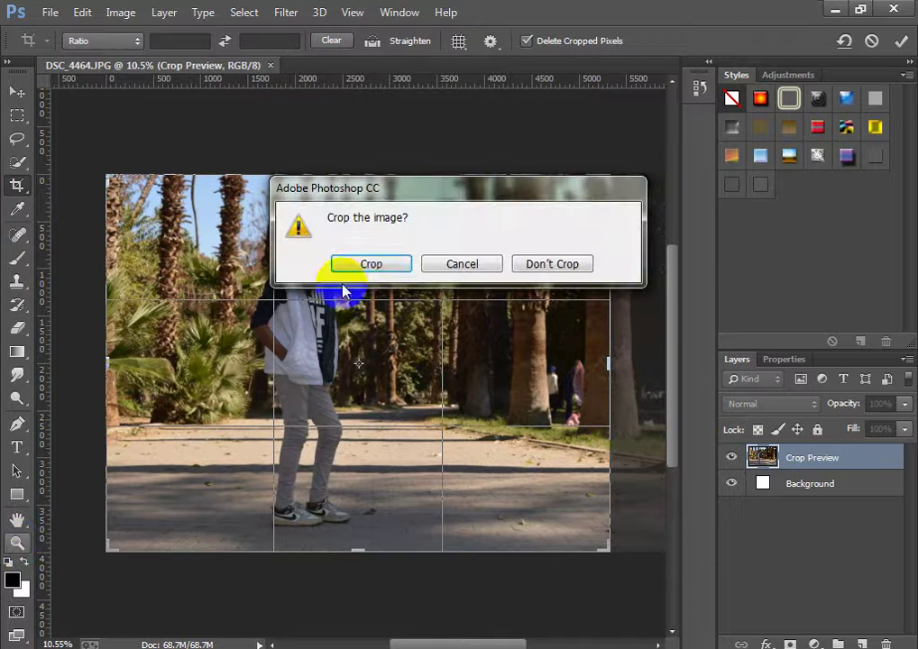
left_click(362, 265)
left_click(297, 376)
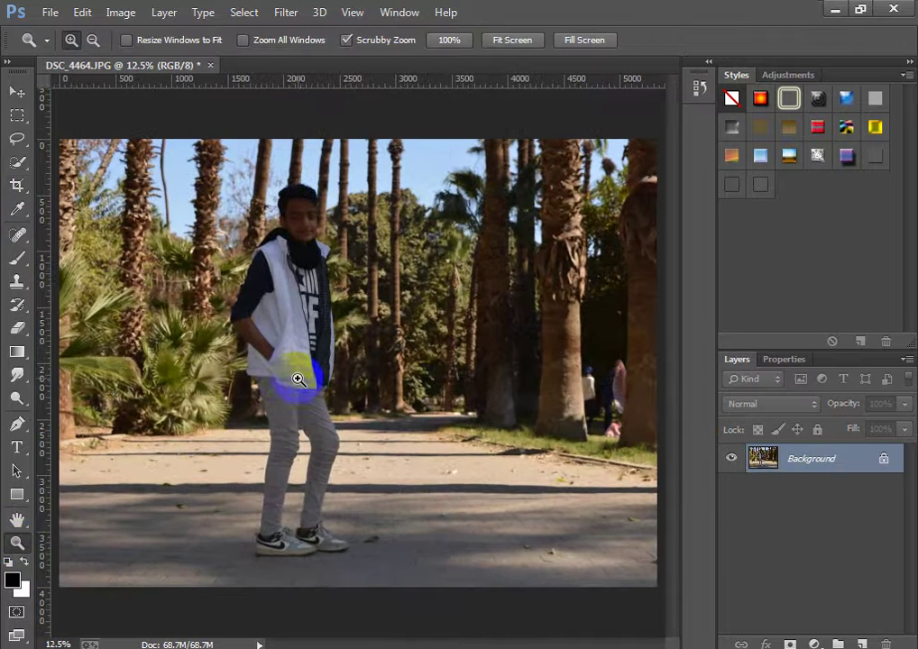
Duplicate the Background layer, put the copy in a group, and duplicate that copy inside the group
left_click_drag(840, 461, 864, 639)
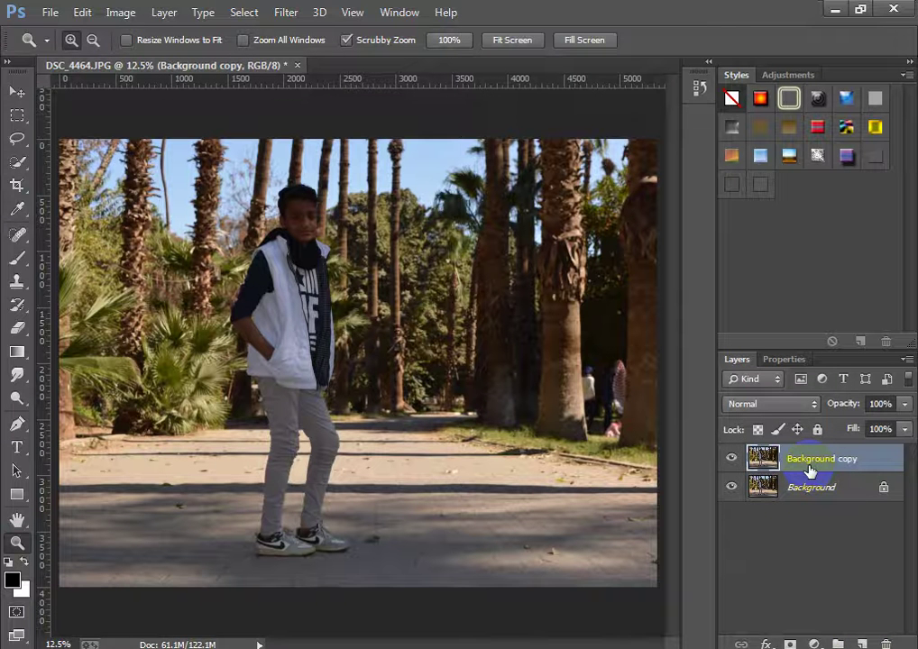
key("ctrl+g")
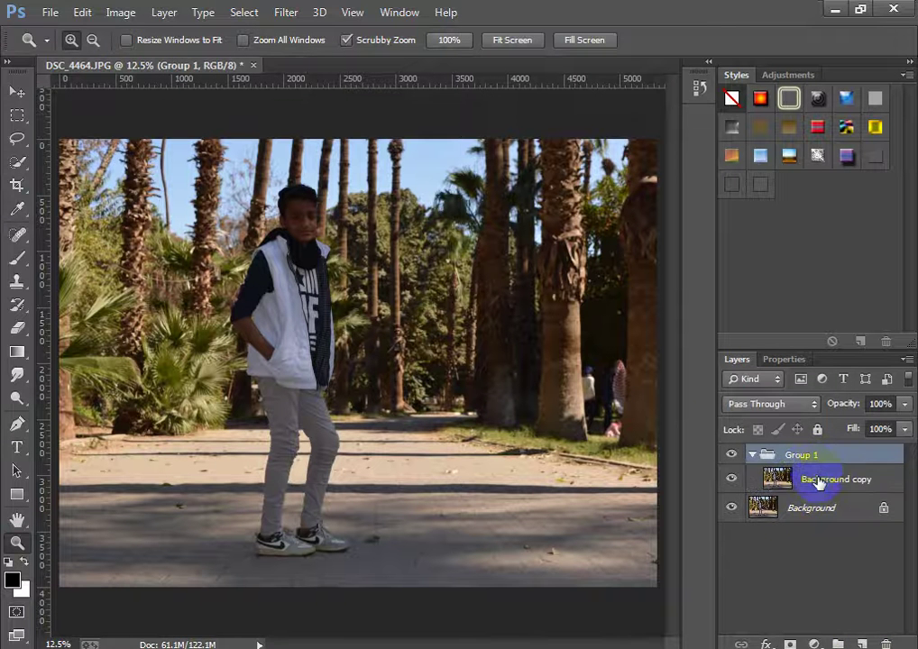
left_click(784, 475)
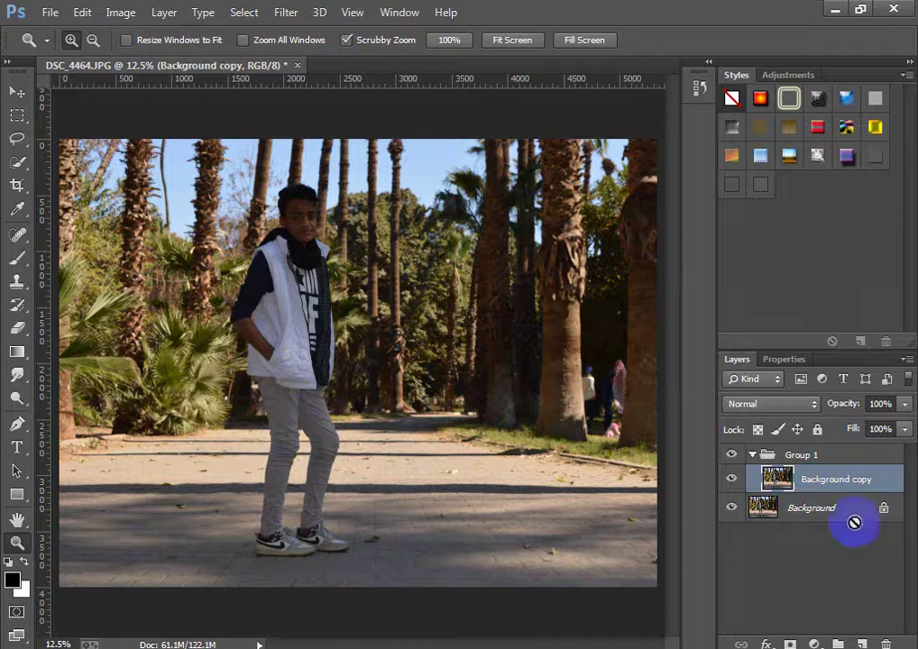
left_click_drag(853, 522, 863, 640)
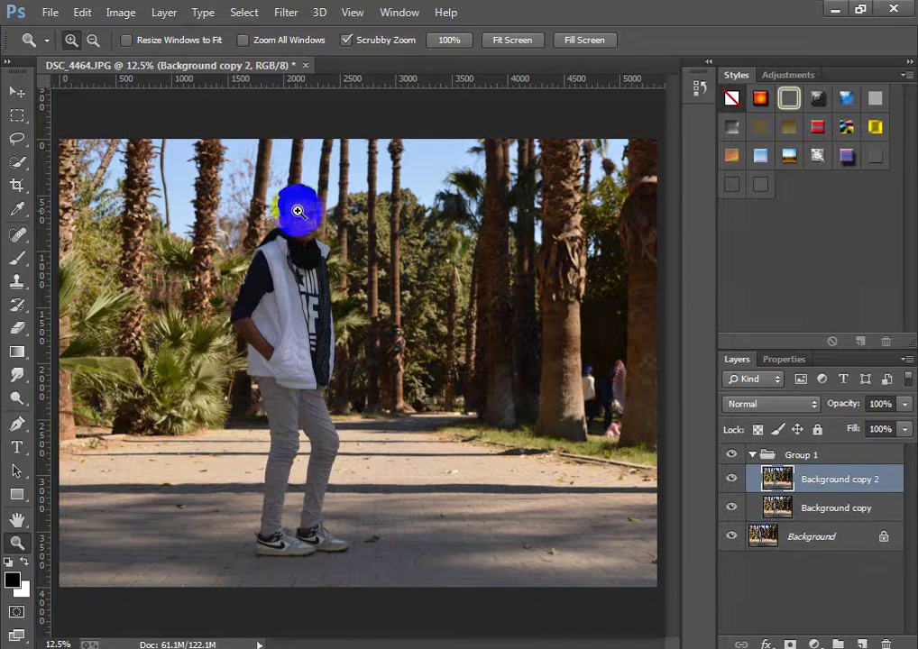
Open the Camera Raw Filter on Background copy 2 and raise the Exposure to +1.20
left_click_drag(321, 210, 418, 208)
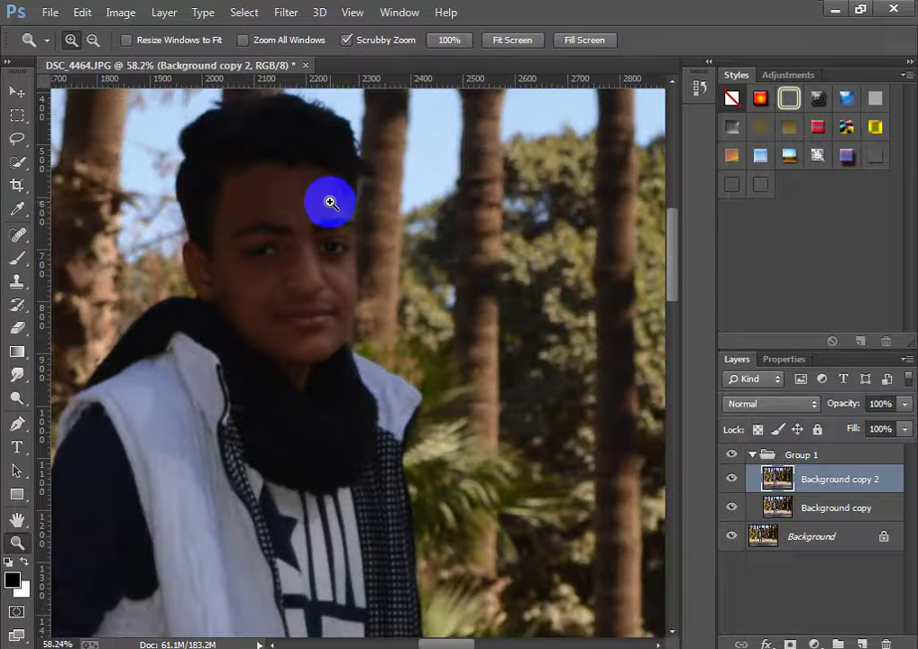
left_click_drag(330, 203, 277, 236)
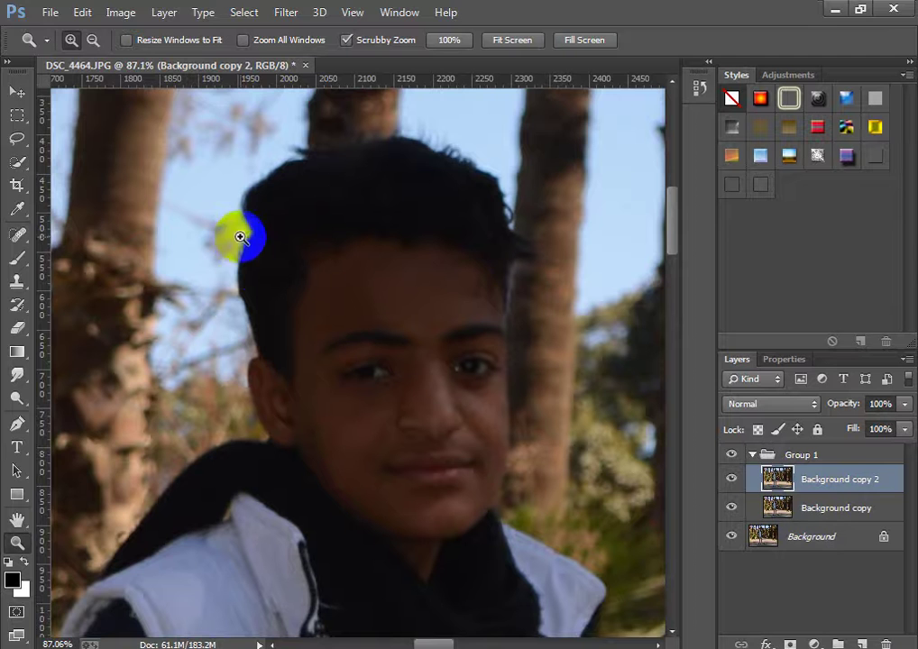
left_click_drag(433, 376, 471, 336)
left_click_drag(347, 295, 329, 361)
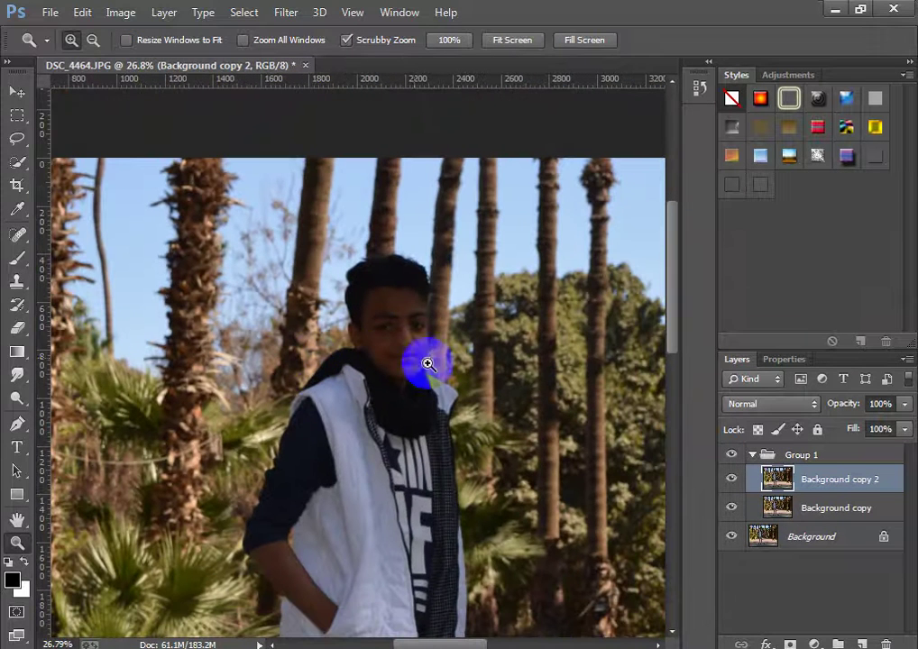
left_click(814, 644)
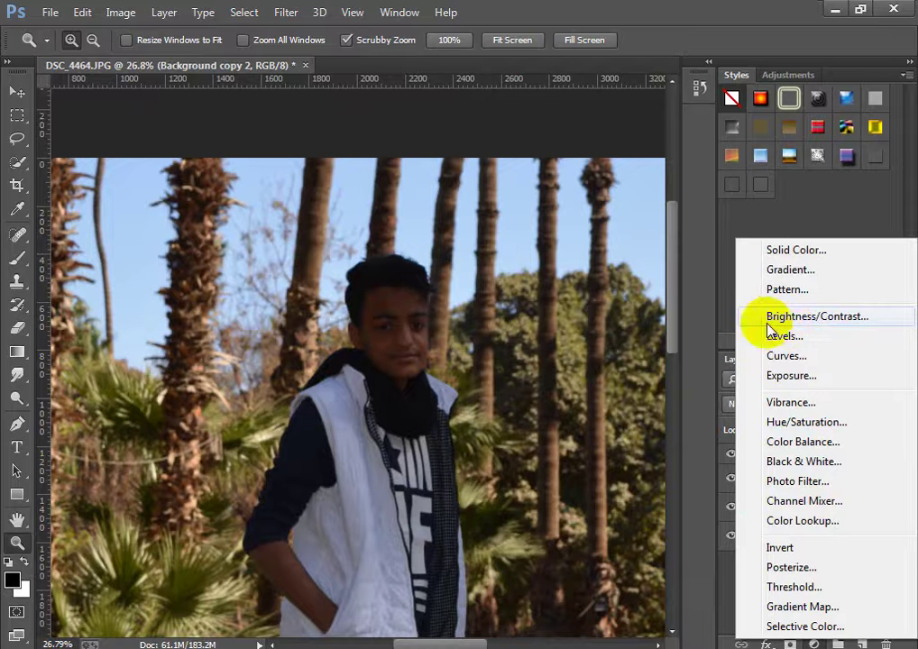
left_click(280, 13)
left_click(281, 12)
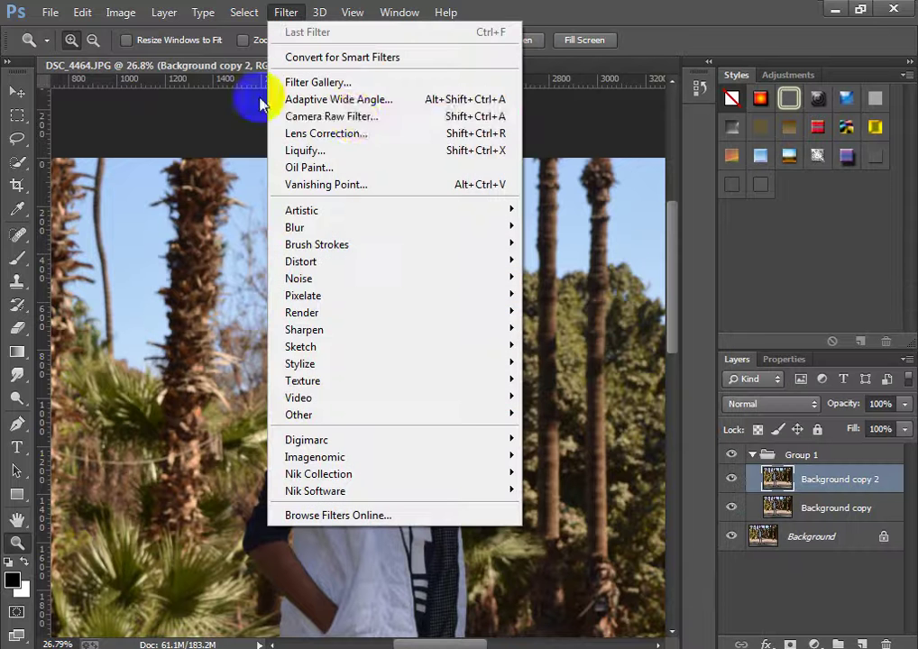
left_click(347, 116)
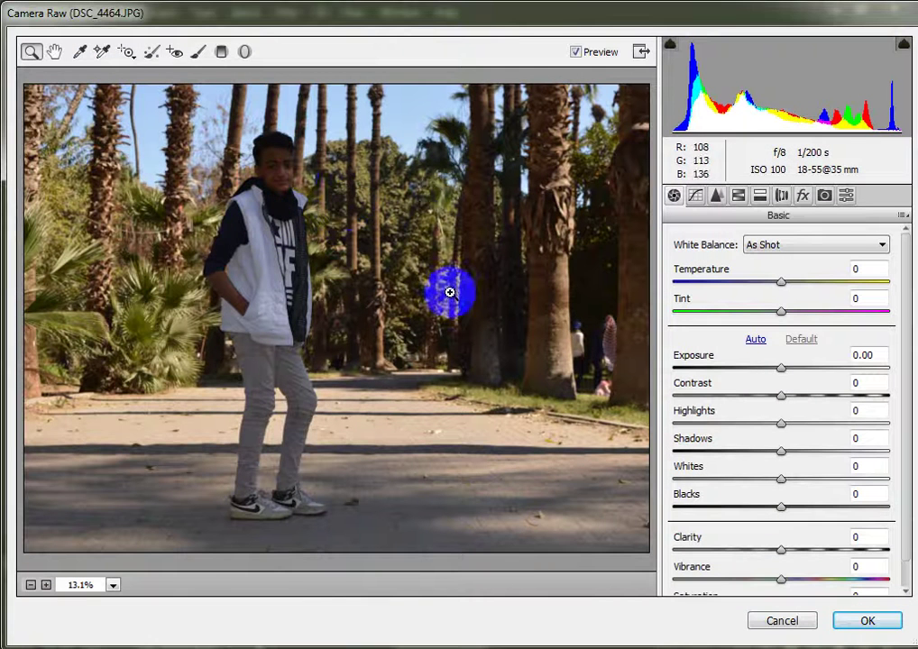
left_click_drag(194, 137, 333, 276)
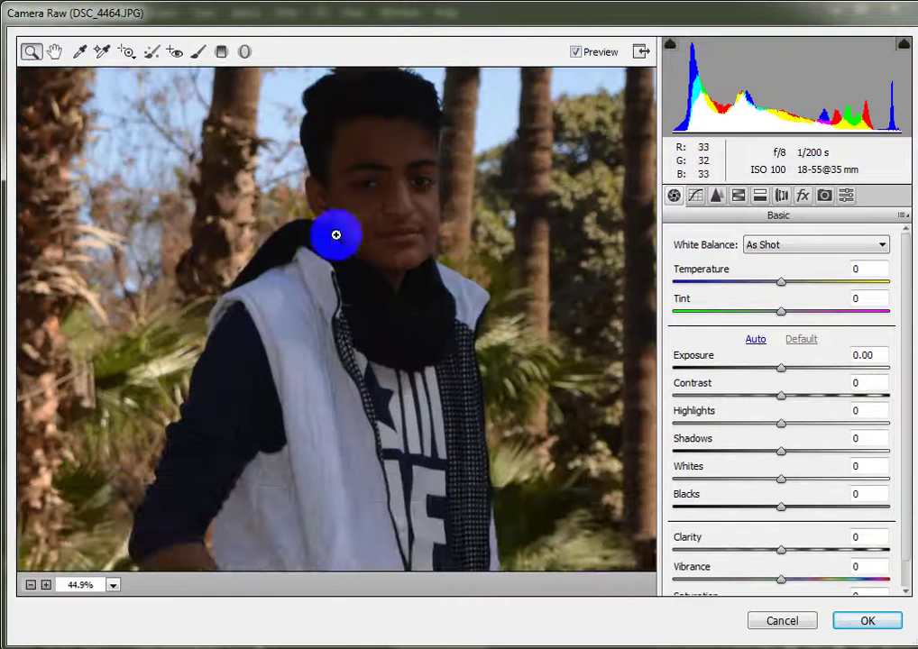
left_click_drag(777, 370, 805, 370)
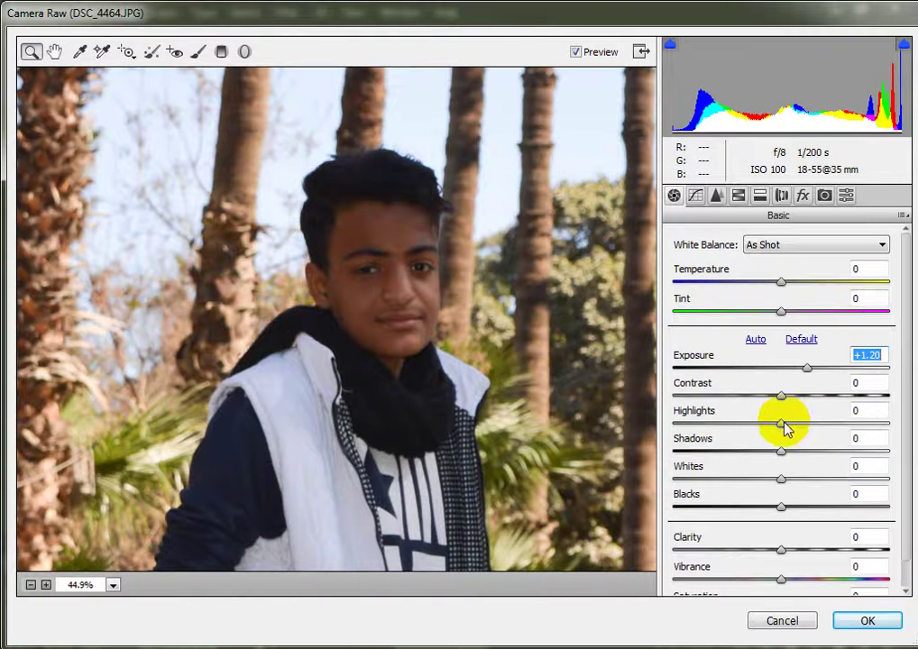
Set Highlights to -3, Shadows to +30, Blacks to +60 and Whites to 0 in the basic tone settings
left_click_drag(786, 426, 821, 457)
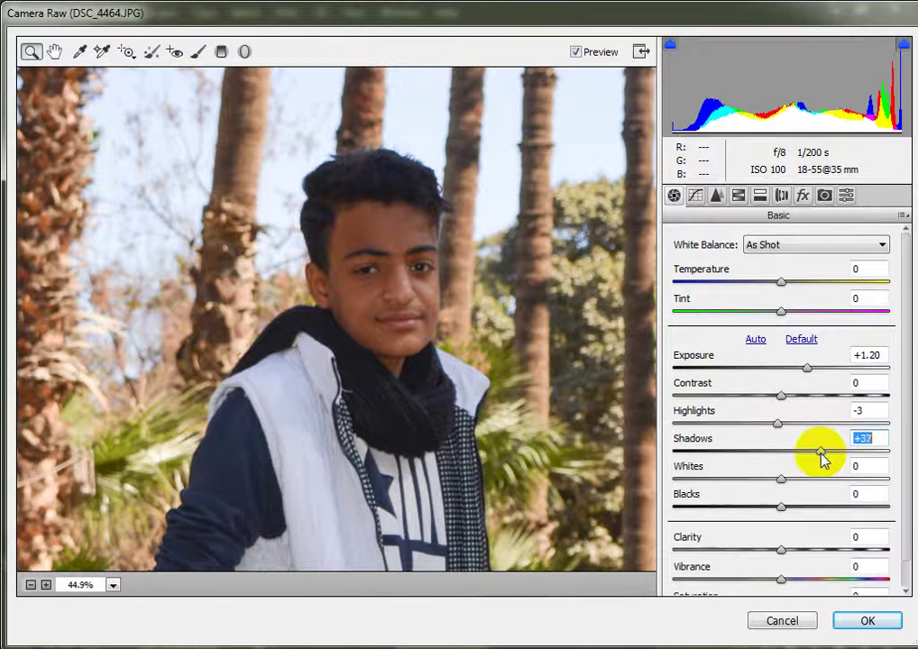
type("30")
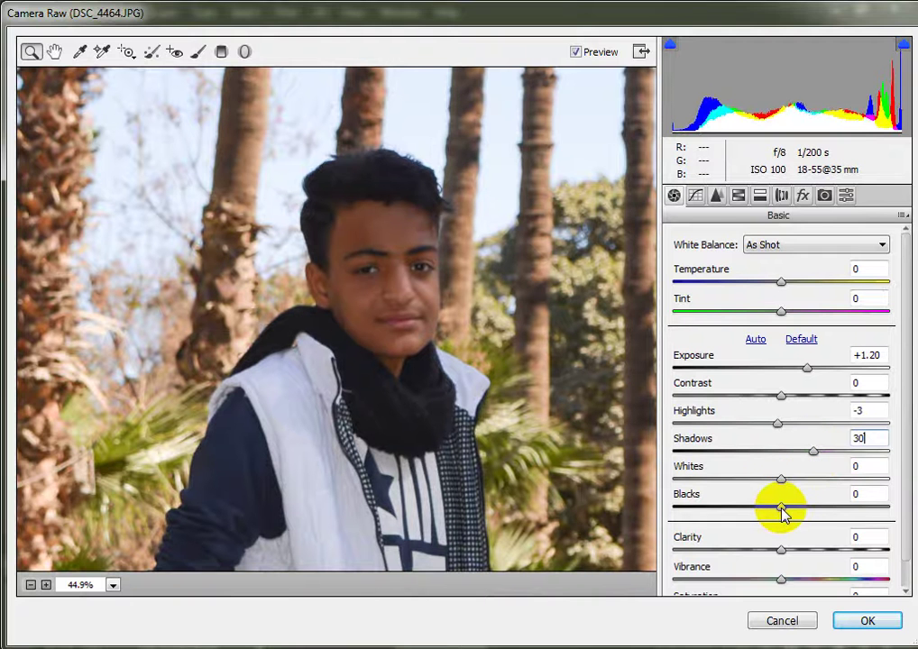
left_click_drag(813, 509, 835, 512)
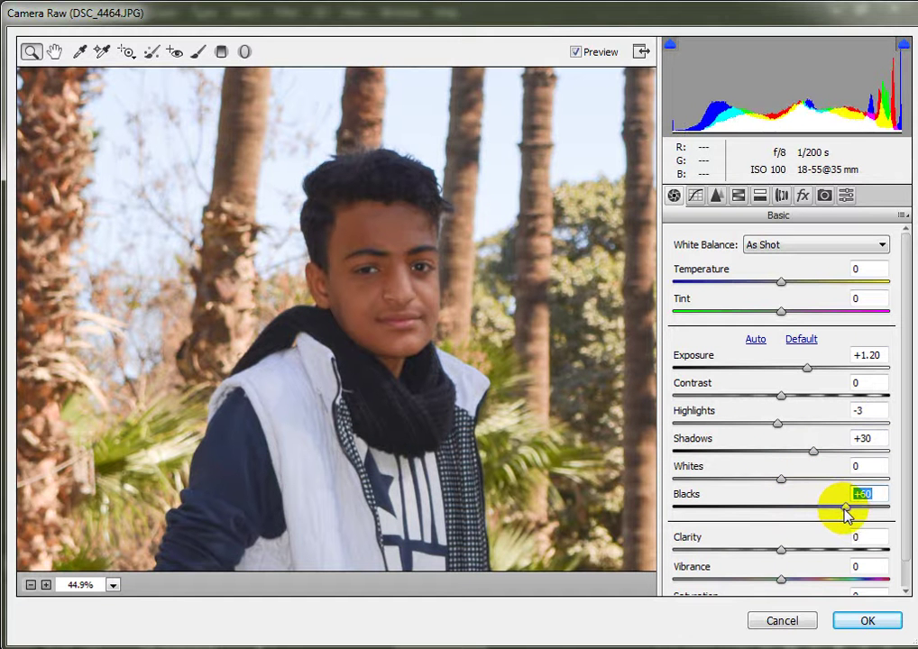
left_click_drag(780, 478, 827, 503)
type("0")
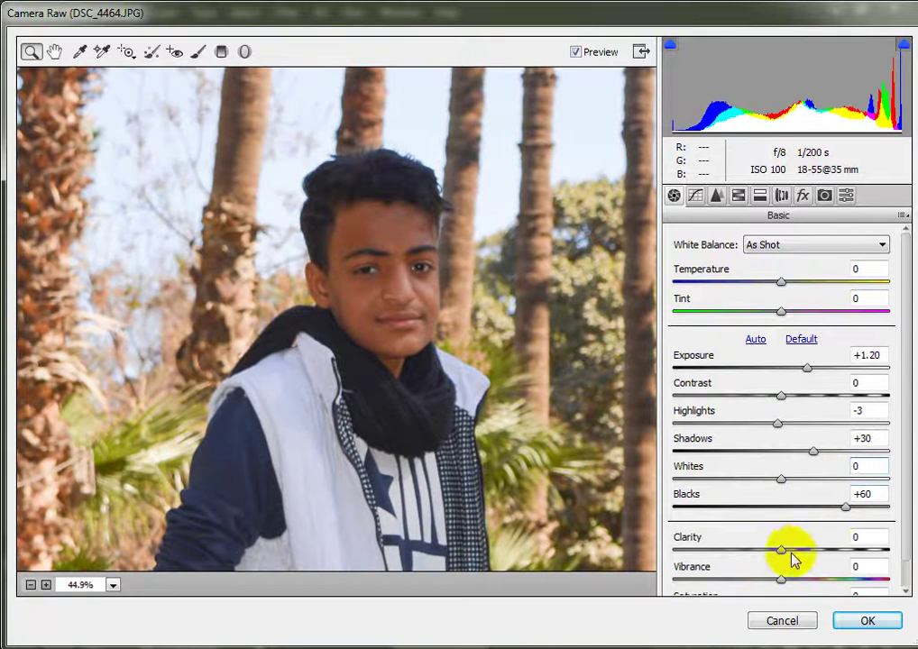
Set the Oranges luminance to +20 in the HSL adjustments and apply the Camera Raw filter
left_click(738, 197)
left_click(681, 266)
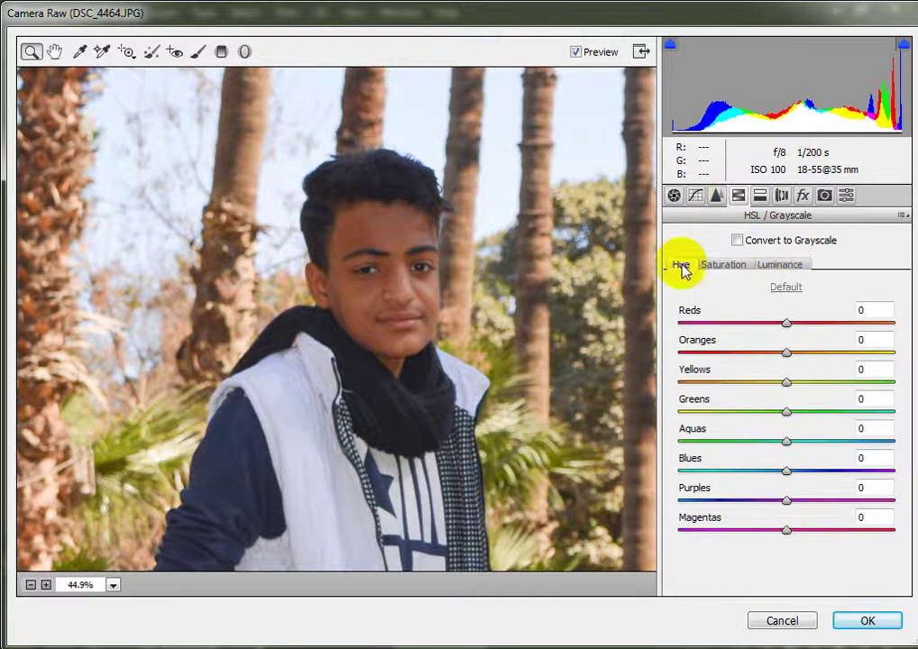
left_click(775, 267)
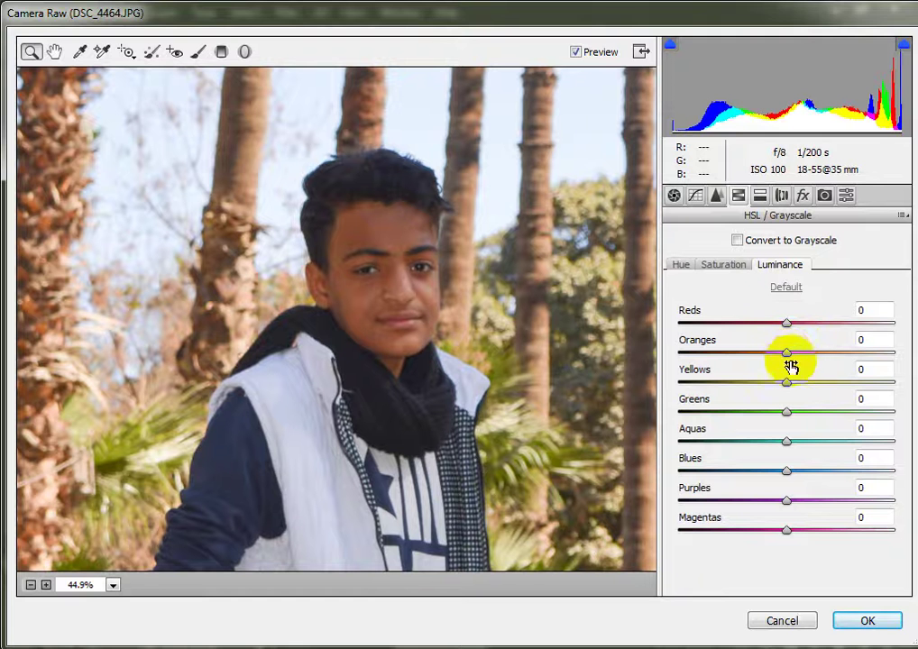
left_click_drag(789, 359, 826, 358)
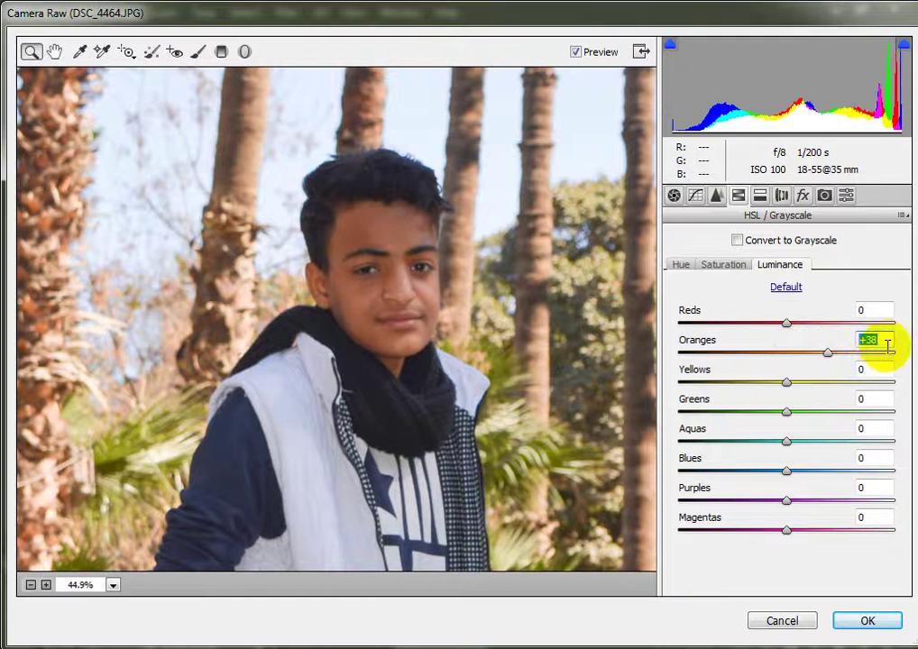
type("20")
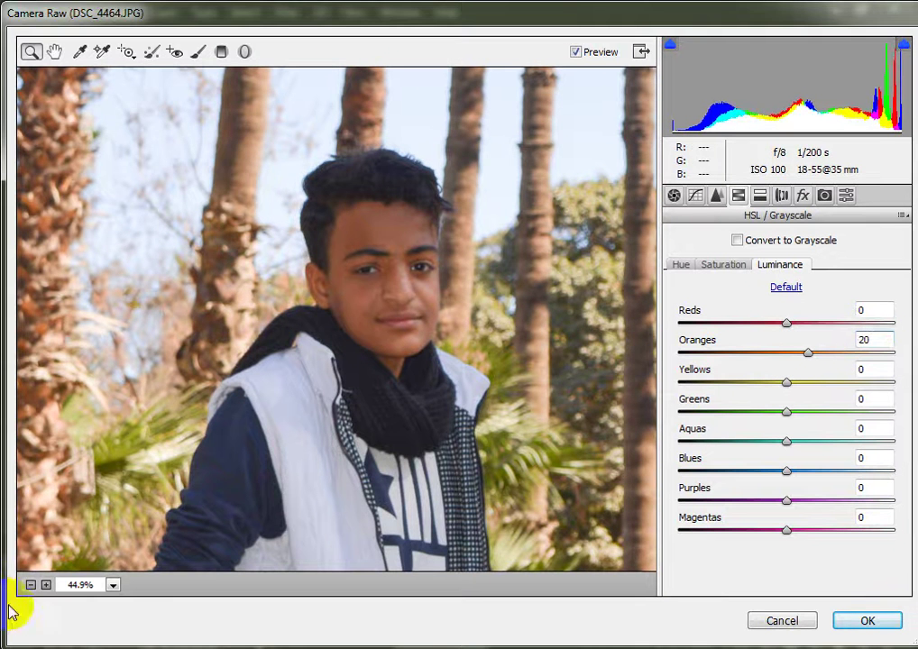
left_click(29, 585)
left_click(29, 585)
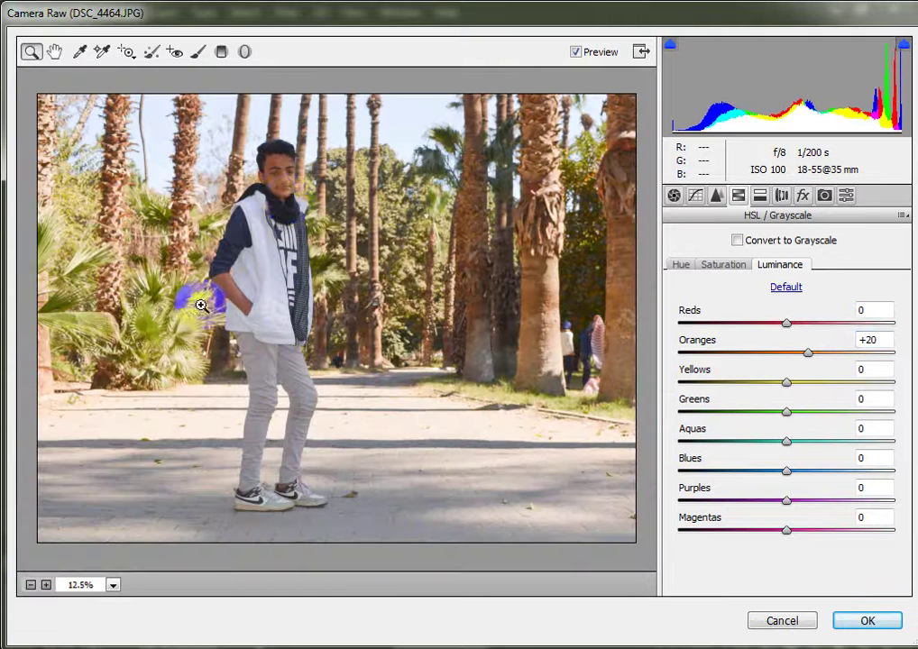
left_click(861, 620)
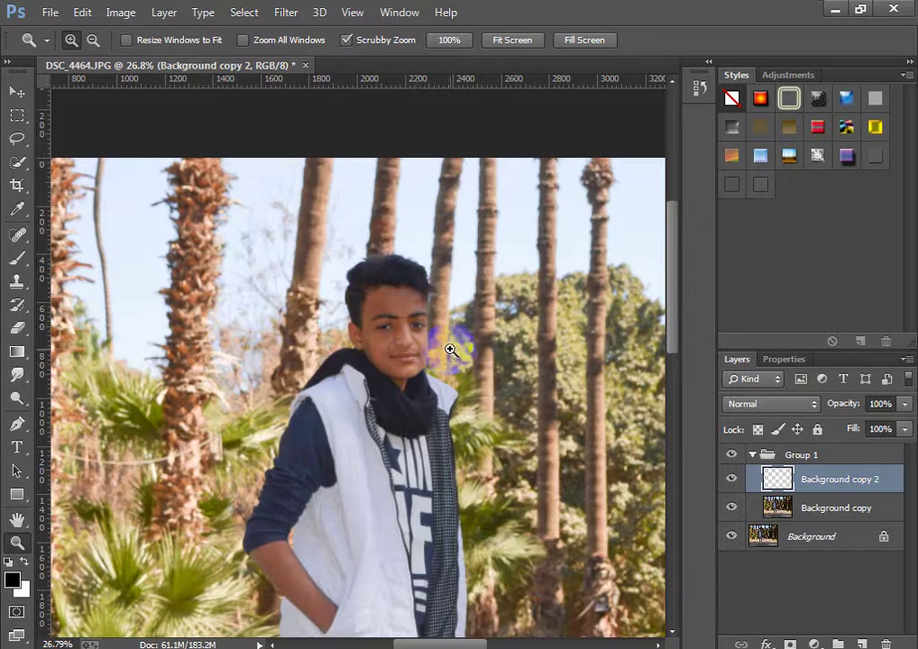
Compare the photo before and after the tone correction by toggling the visibility of Background copy 2
left_click_drag(449, 350, 374, 350)
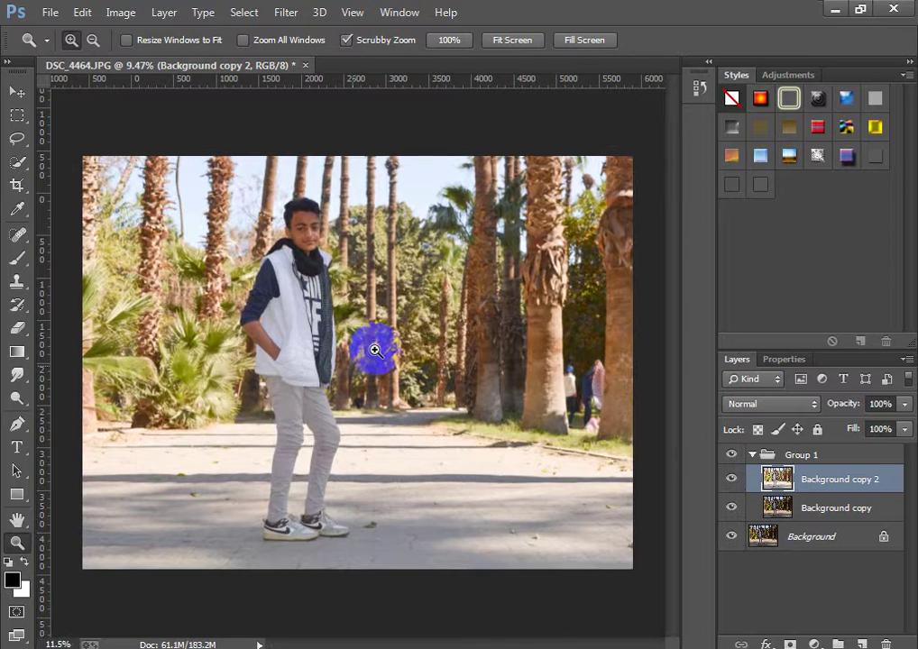
left_click(731, 479)
left_click(731, 479)
left_click(731, 479)
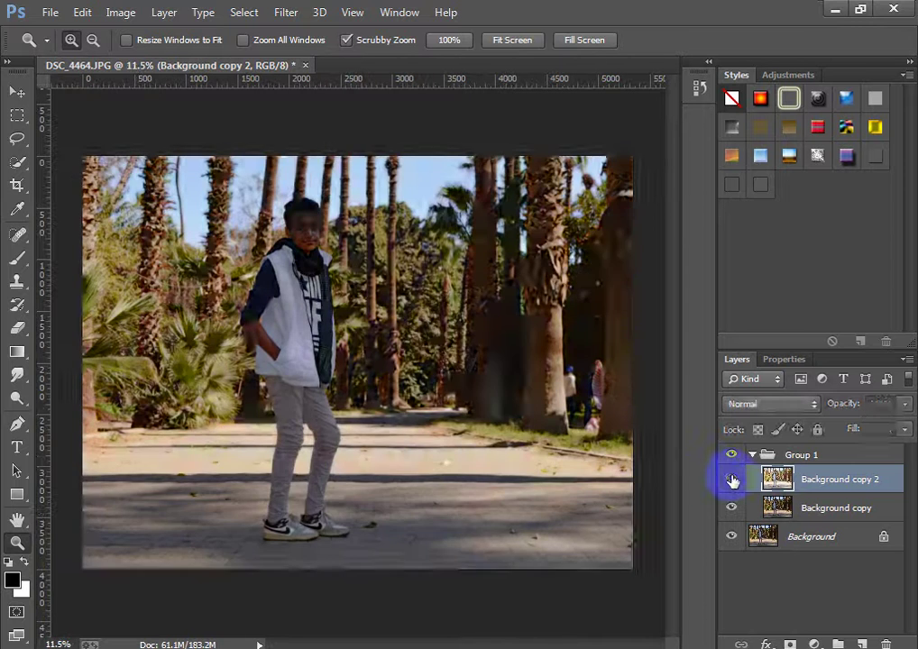
left_click(731, 480)
left_click(731, 479)
left_click(731, 479)
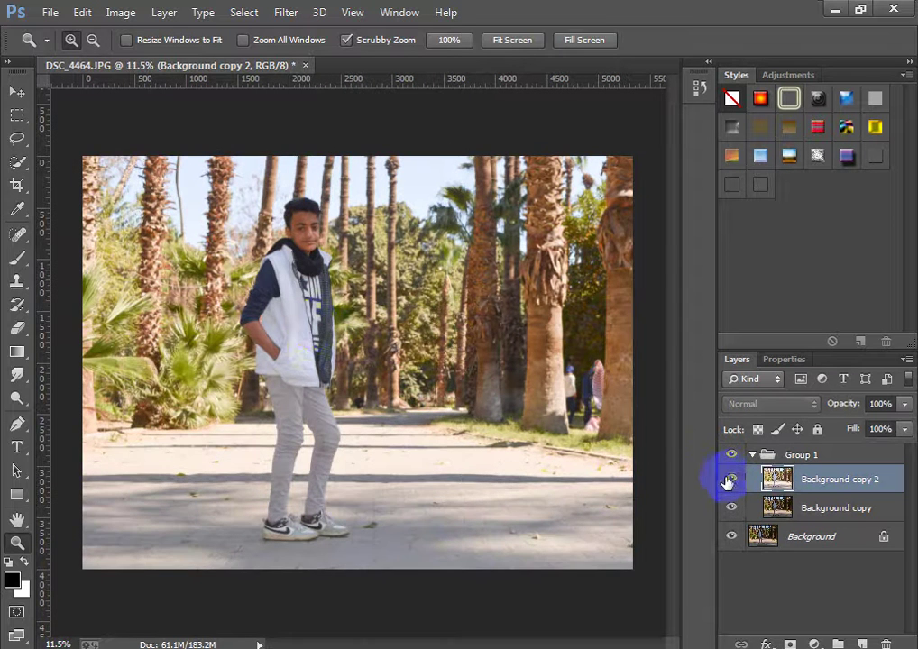
Stamp all visible layers onto a new layer at the top of the group and duplicate that layer
left_click_drag(333, 322, 457, 489)
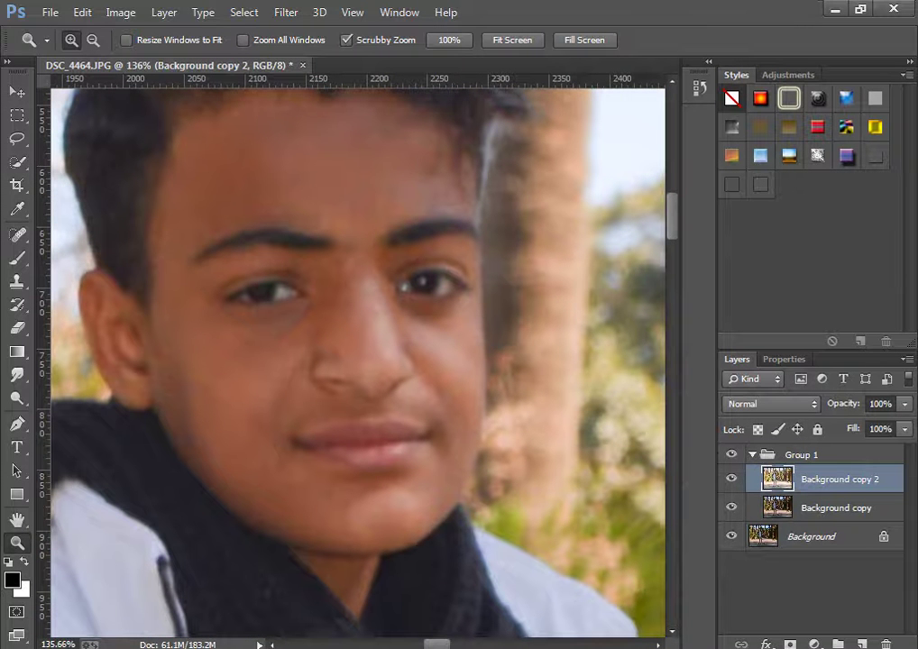
key("ctrl+shift+alt+n")
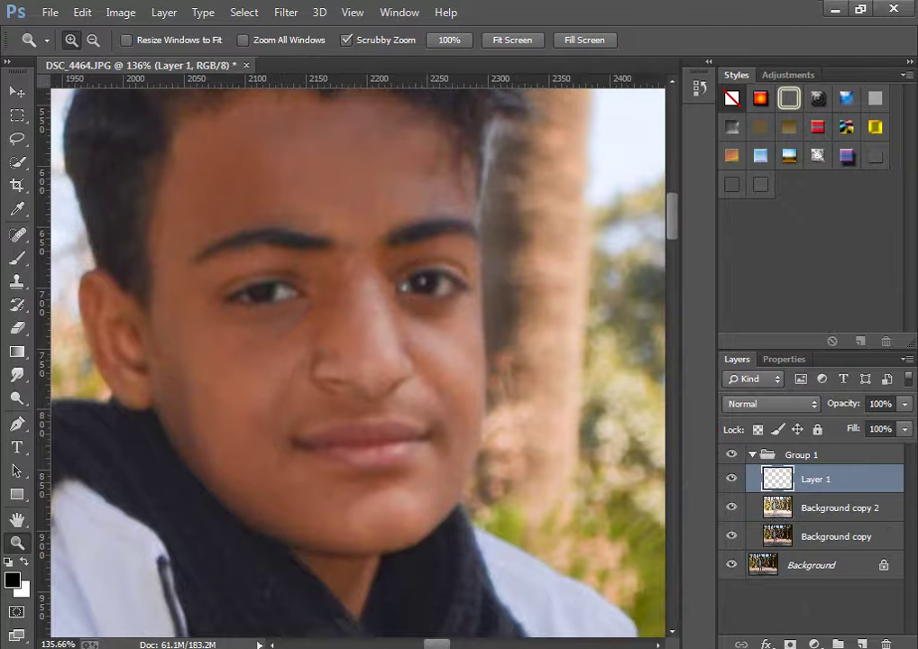
left_click_drag(843, 484, 863, 643)
Apply the Camera Raw filter to Layer 1 copy with Luminance noise reduction set to 100
left_click_drag(393, 370, 307, 305)
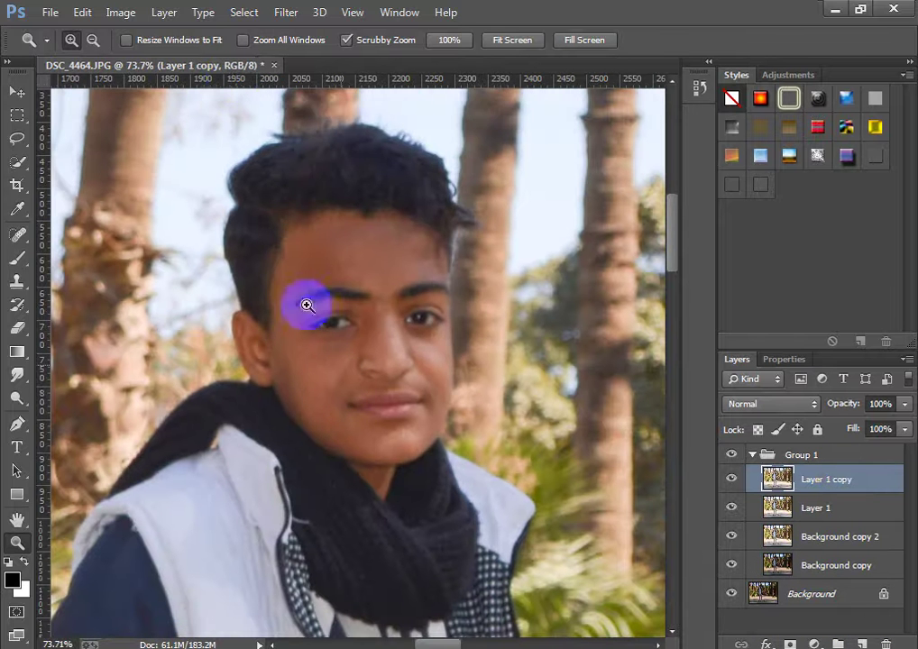
left_click(287, 14)
left_click(328, 119)
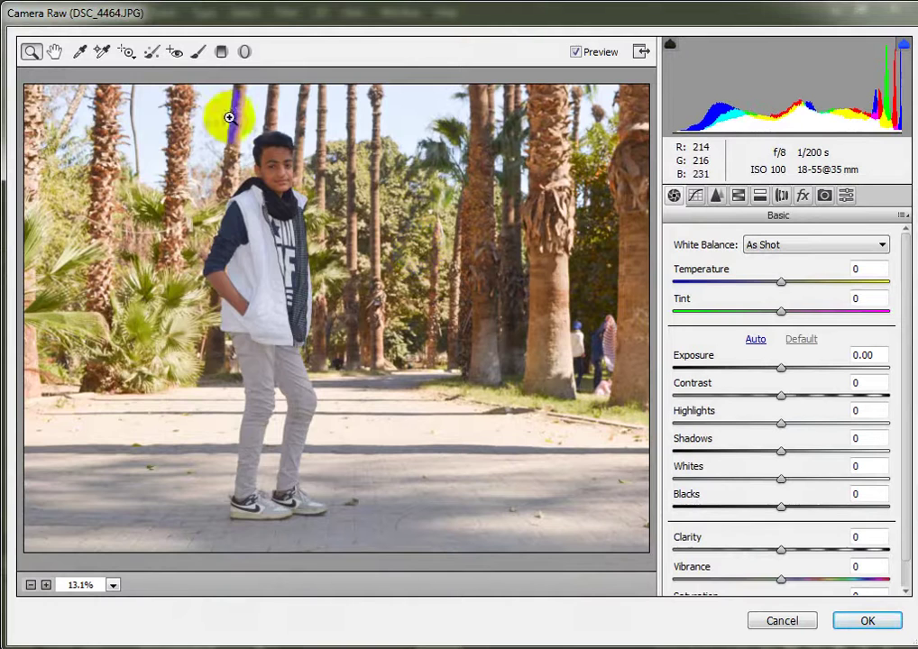
left_click_drag(229, 115, 399, 232)
left_click(715, 196)
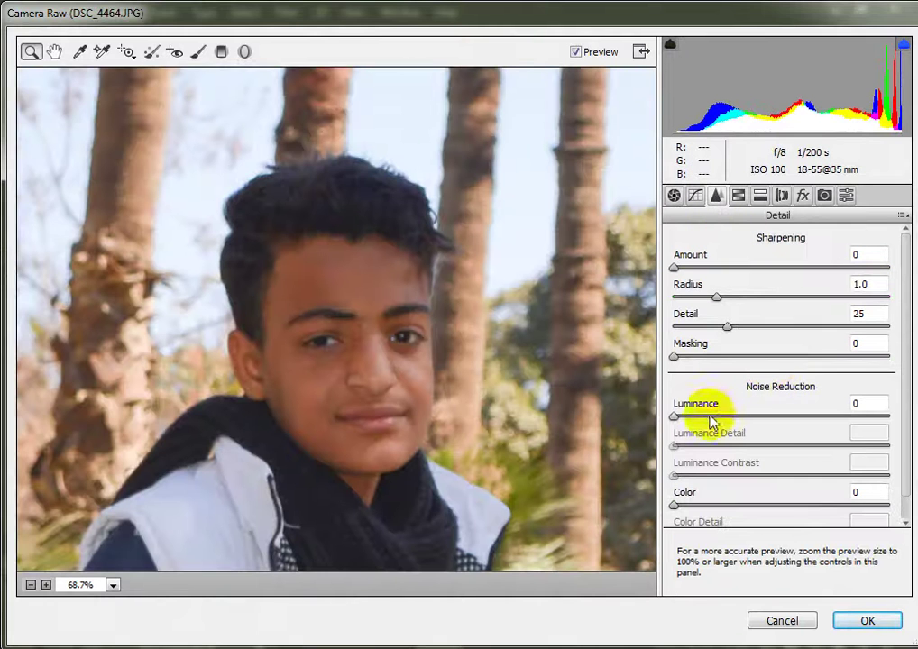
left_click_drag(708, 418, 895, 471)
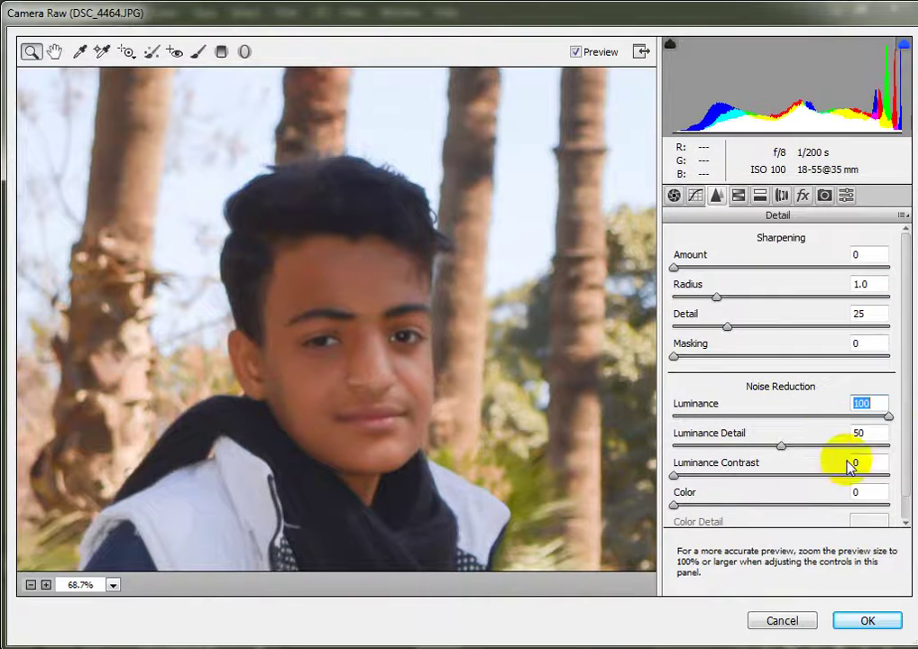
left_click(861, 614)
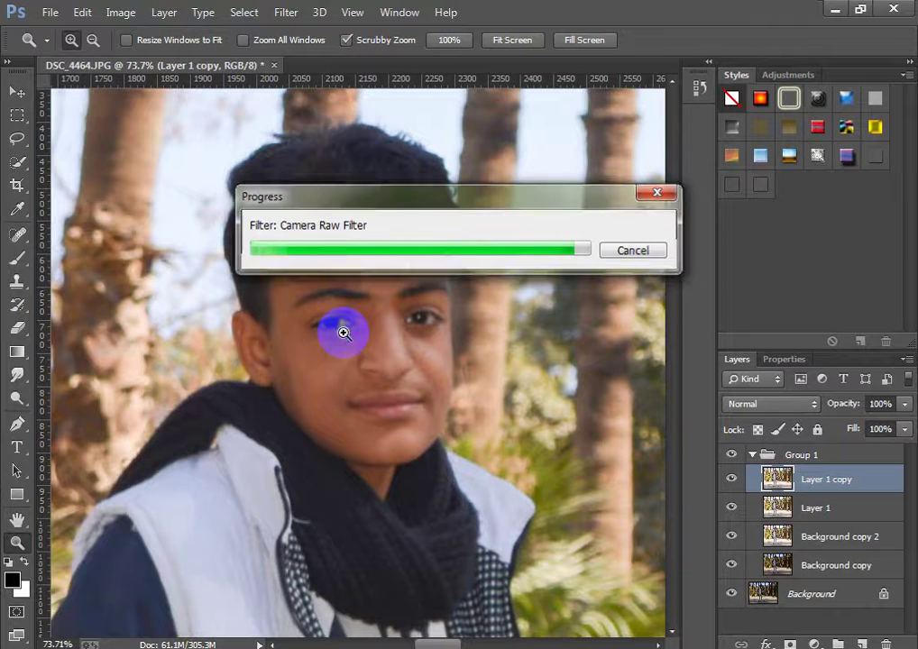
Compare the face before and after noise reduction by toggling the visibility of Layer 1 copy
left_click_drag(346, 328, 453, 408)
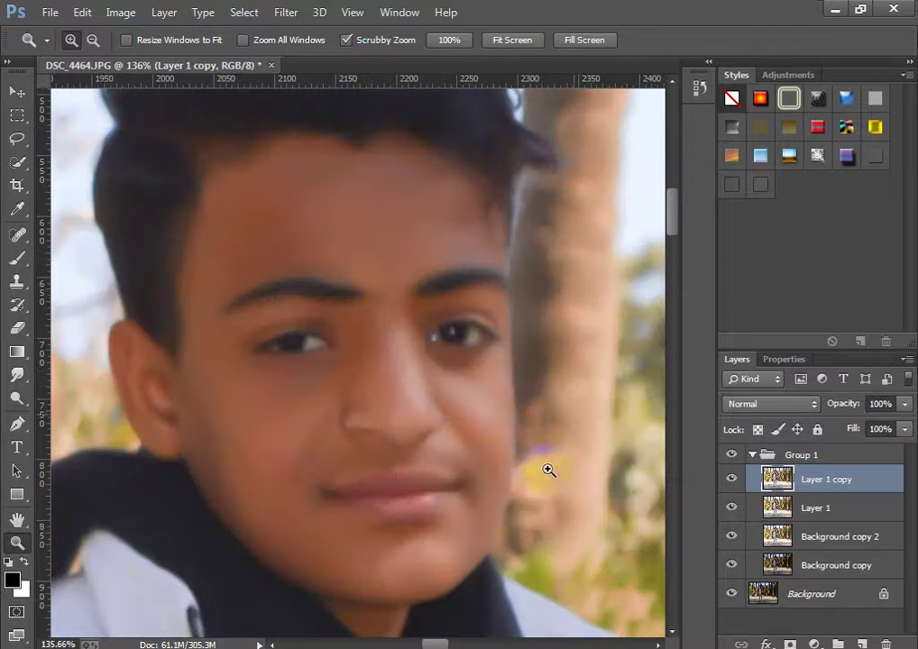
left_click(732, 480)
left_click(731, 480)
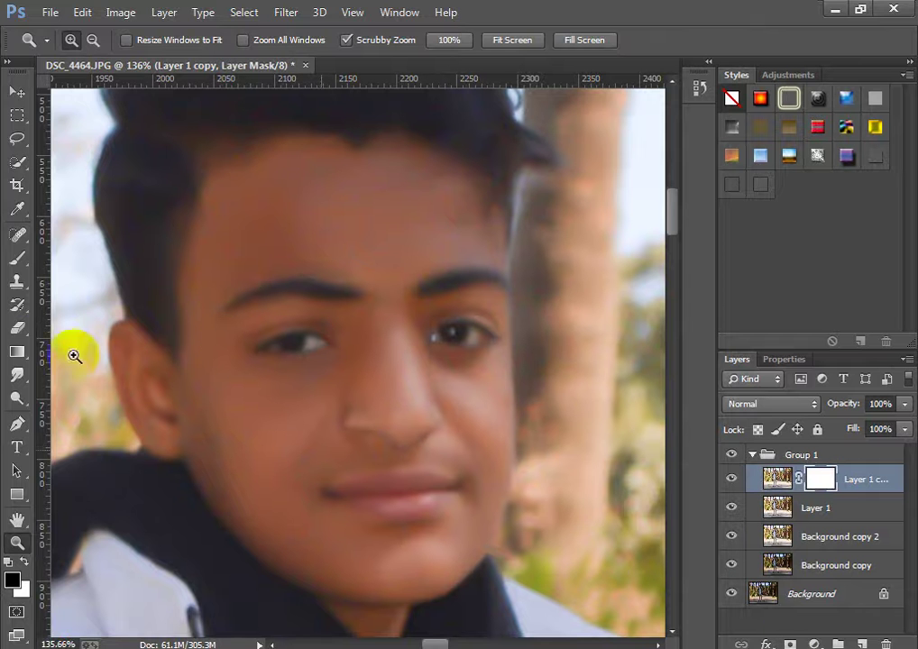
Add a layer mask to Layer 1 copy and fill it with black using the Paint Bucket
left_click(16, 352)
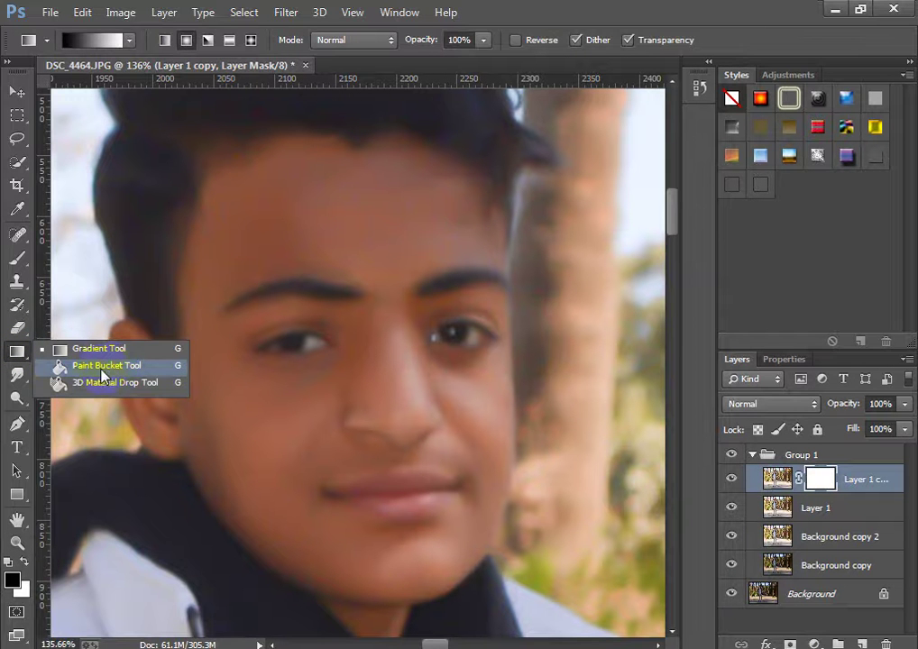
left_click(104, 367)
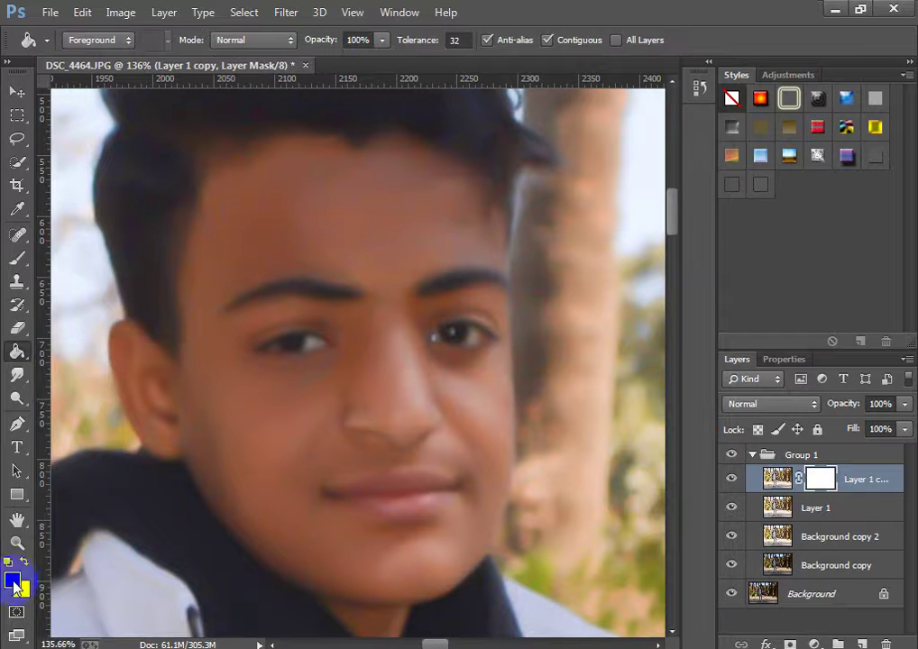
left_click(280, 370)
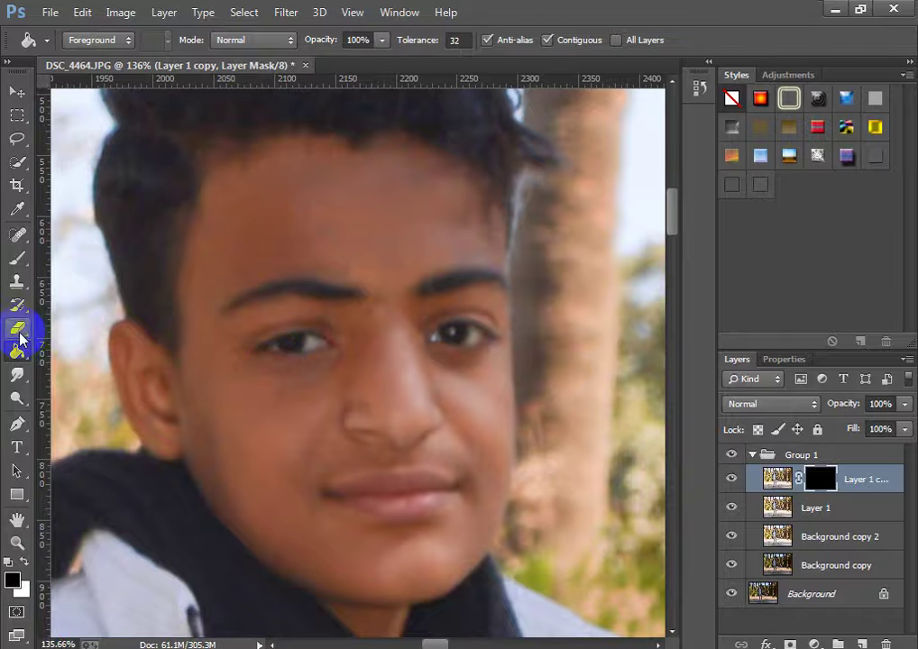
Erase the black mask over the forehead with a soft 48 px Eraser to reveal the smoothed skin
left_click_drag(16, 328, 72, 332)
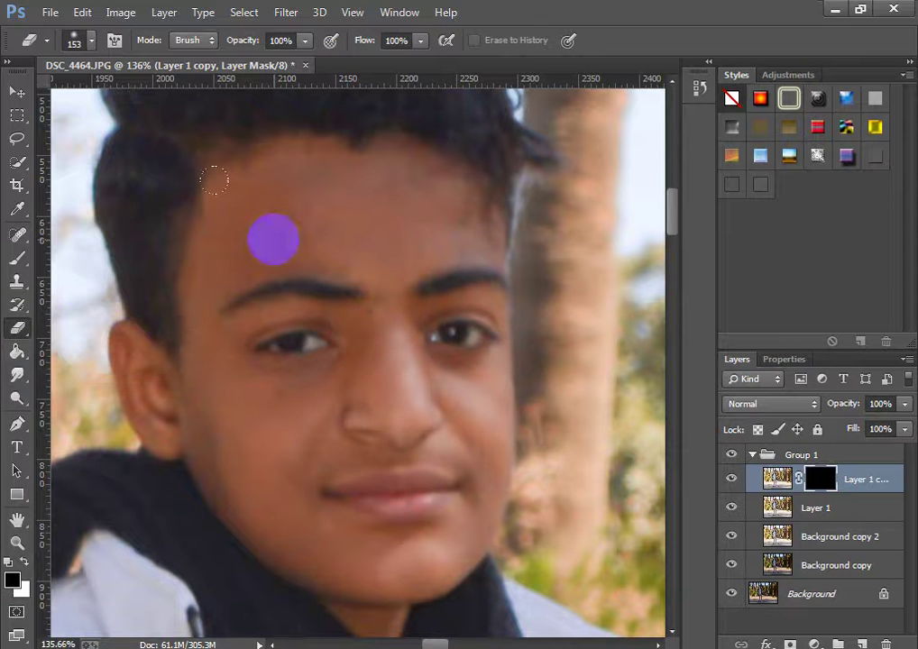
right_click(272, 235)
mouse_move(405, 285)
left_mouse_down()
mouse_move(379, 260)
mouse_move(394, 287)
left_mouse_up()
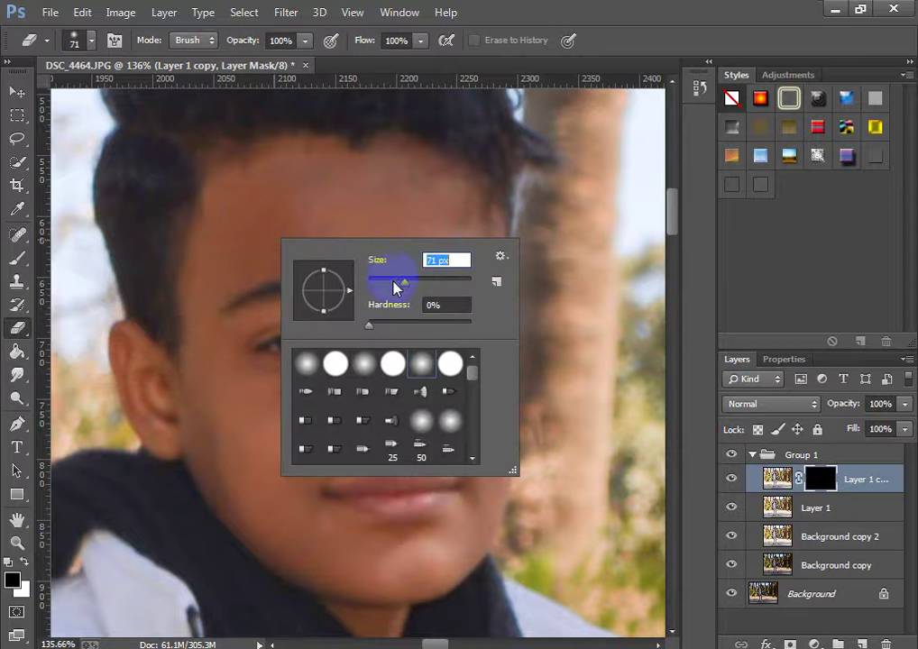
left_click(298, 197)
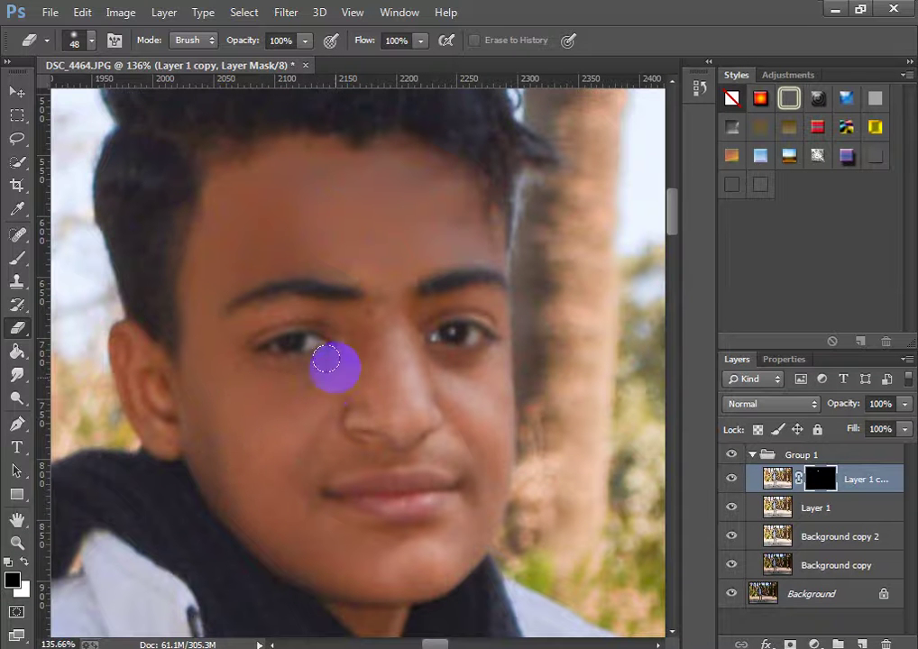
Reduce the Eraser to 22 px and reveal the smoothed skin around the eyes, nose, cheeks, mouth and chin
right_click(325, 241)
left_click_drag(430, 290, 424, 289)
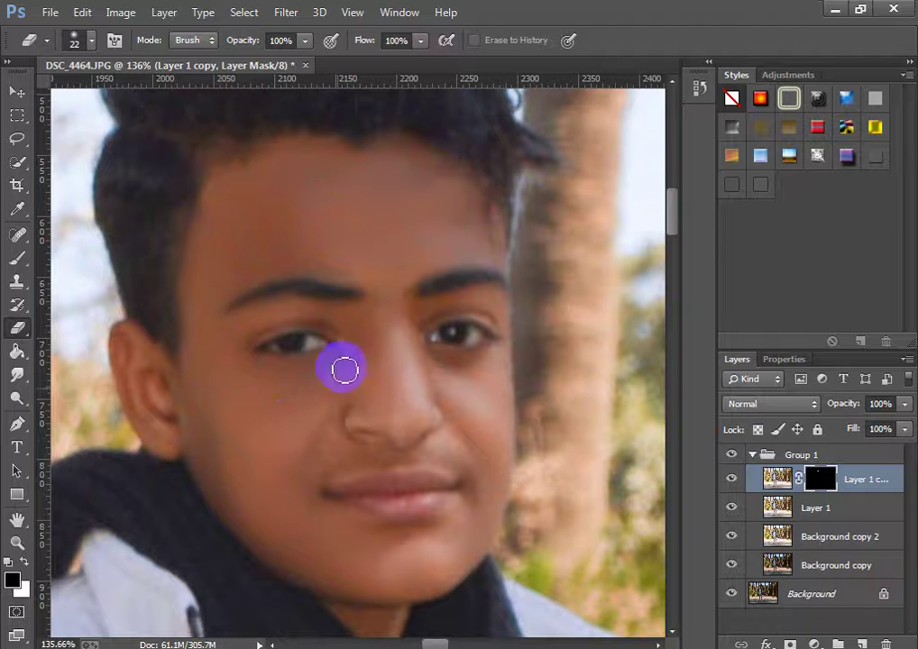
scroll(288, 375, "down", 2)
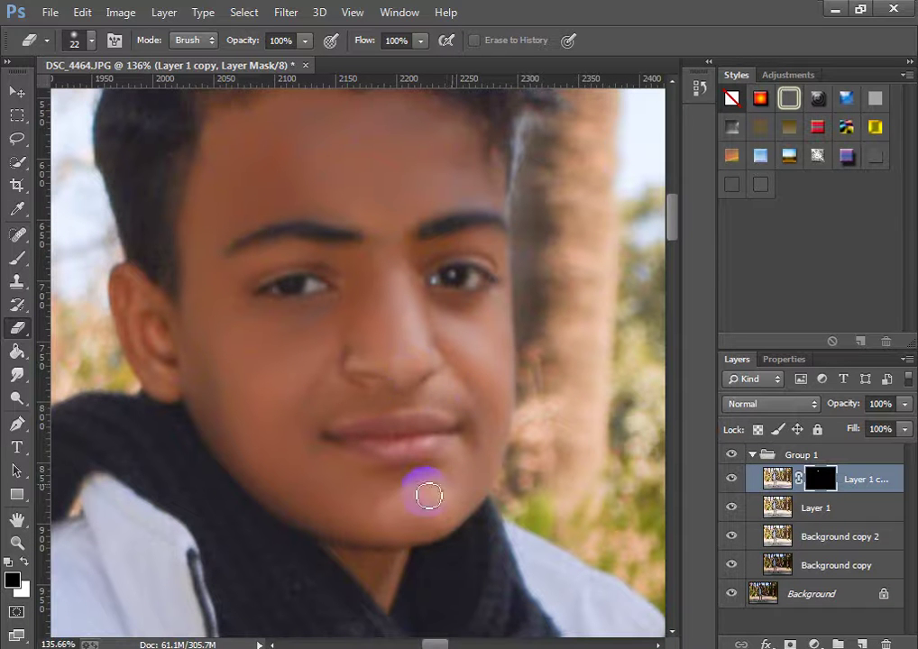
scroll(446, 468, "down", 5)
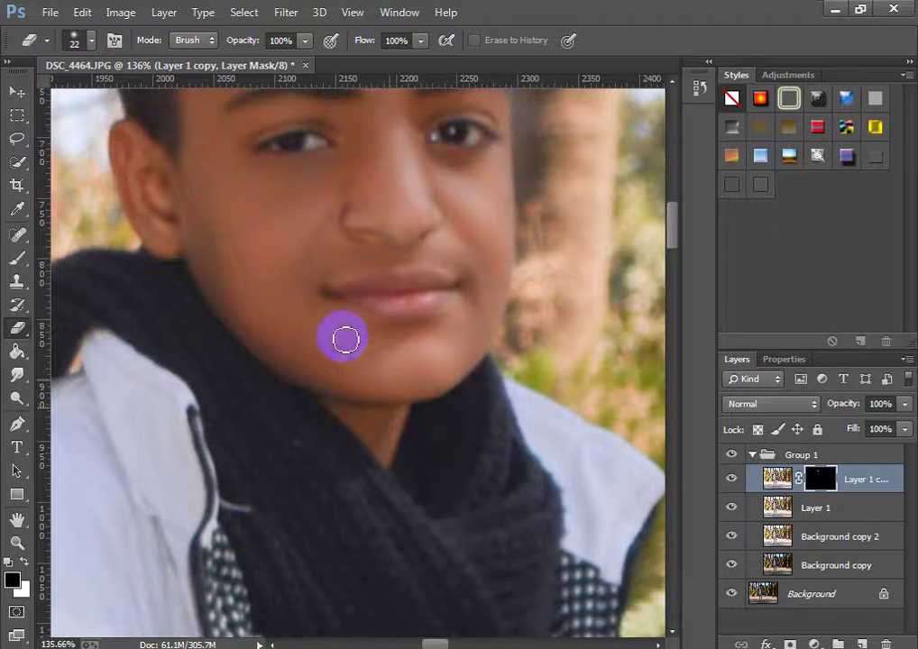
scroll(325, 329, "up", 2)
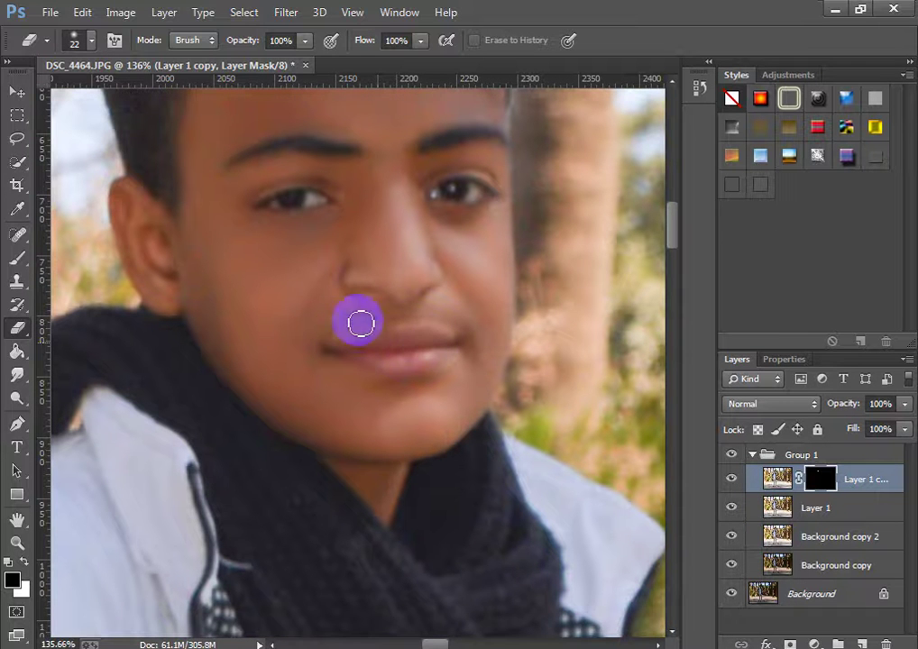
scroll(342, 327, "up", 1)
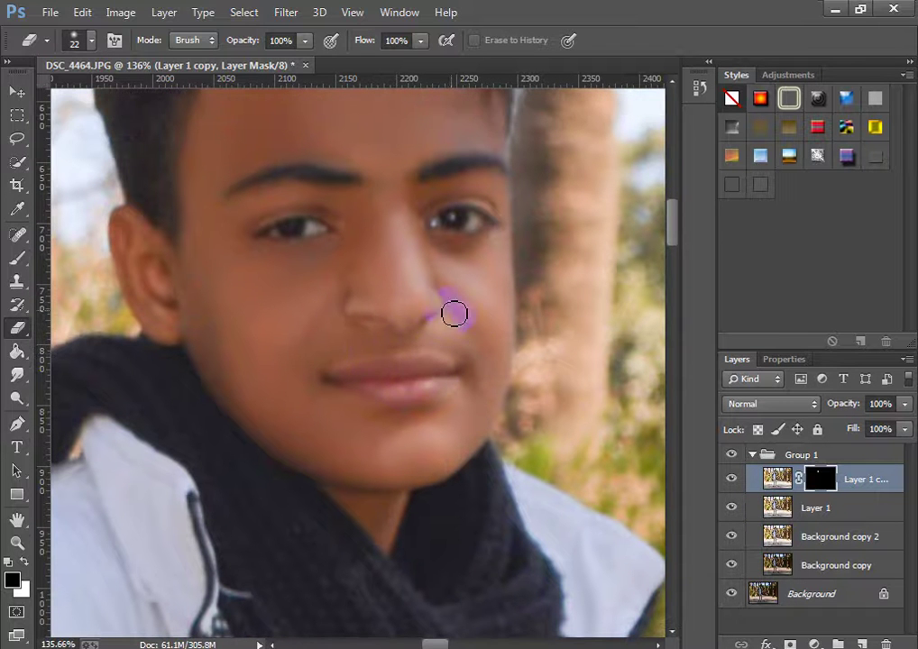
Refine the mask with the 22 px Eraser close to the ear, the outer cheek, the eyes and the chin
left_click(17, 543)
left_click_drag(269, 294, 265, 227)
left_click(17, 328)
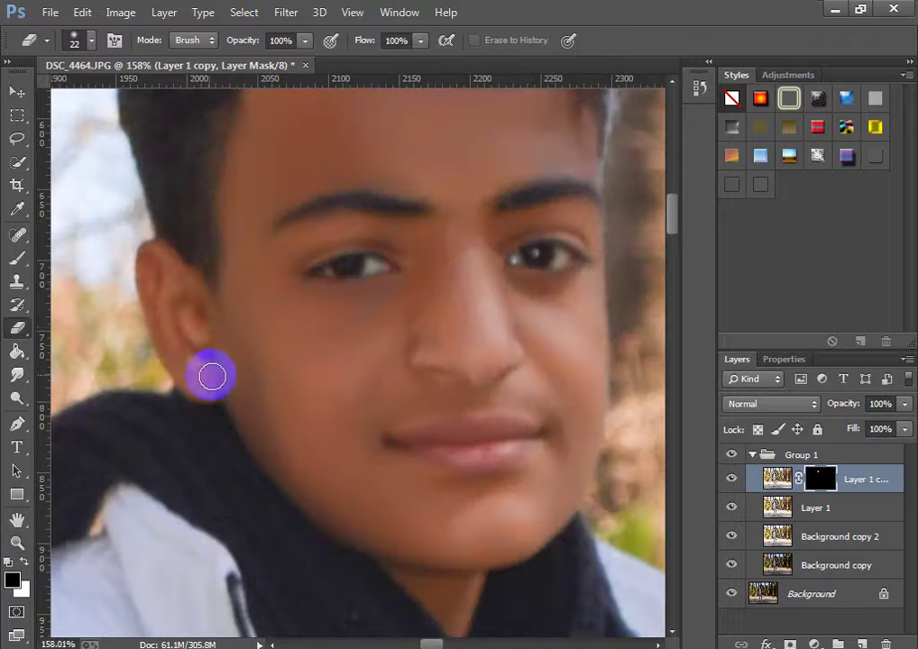
scroll(271, 289, "up", 2)
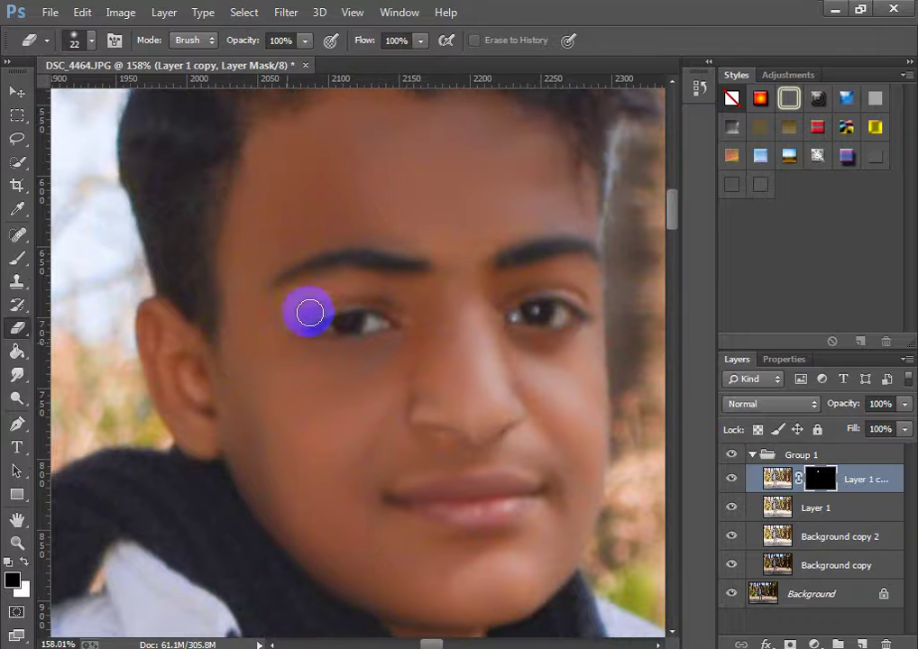
scroll(308, 311, "down", 2)
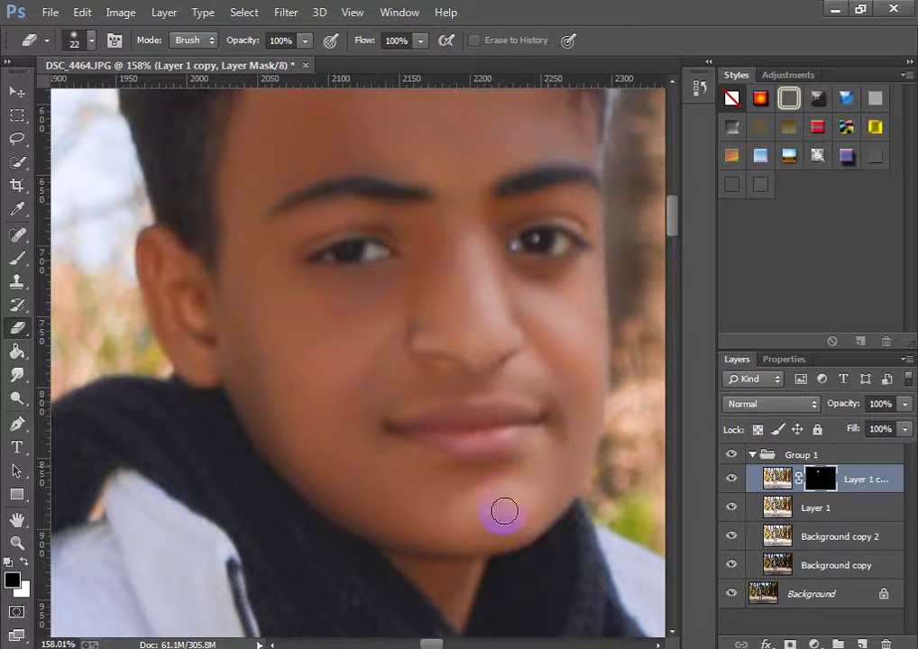
scroll(486, 520, "down", 2)
scroll(354, 343, "up", 2)
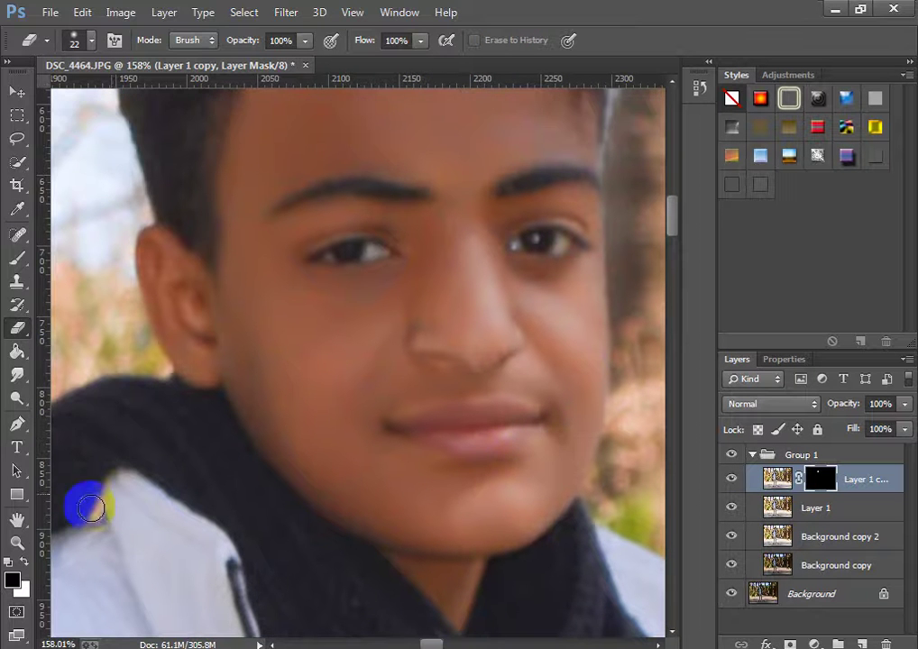
Set the Eraser to 71 px and reveal the smoothed skin along the bare forearm down to the pocket
left_click(17, 543)
left_click_drag(376, 323, 248, 335)
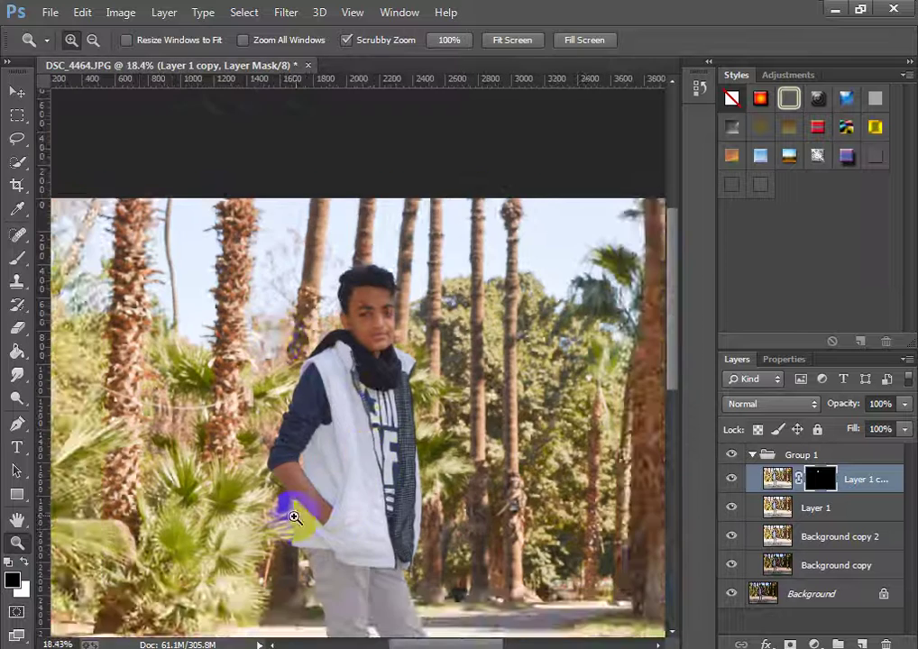
scroll(293, 516, "up", 6)
left_click(17, 328)
right_click(196, 288)
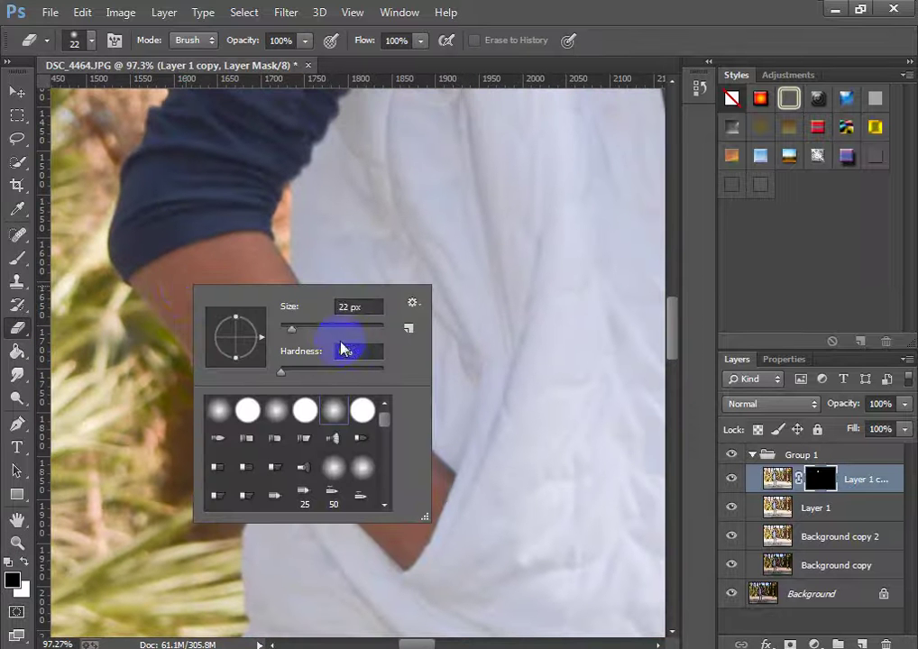
left_click(165, 279)
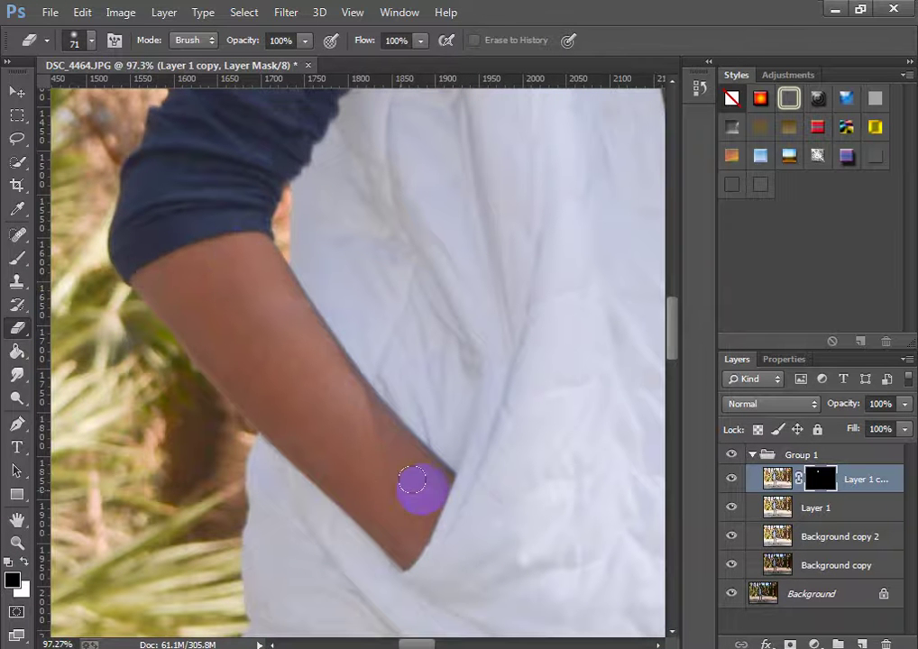
Return to the face and touch up its mask with the Eraser set to 31 px
left_click(18, 545)
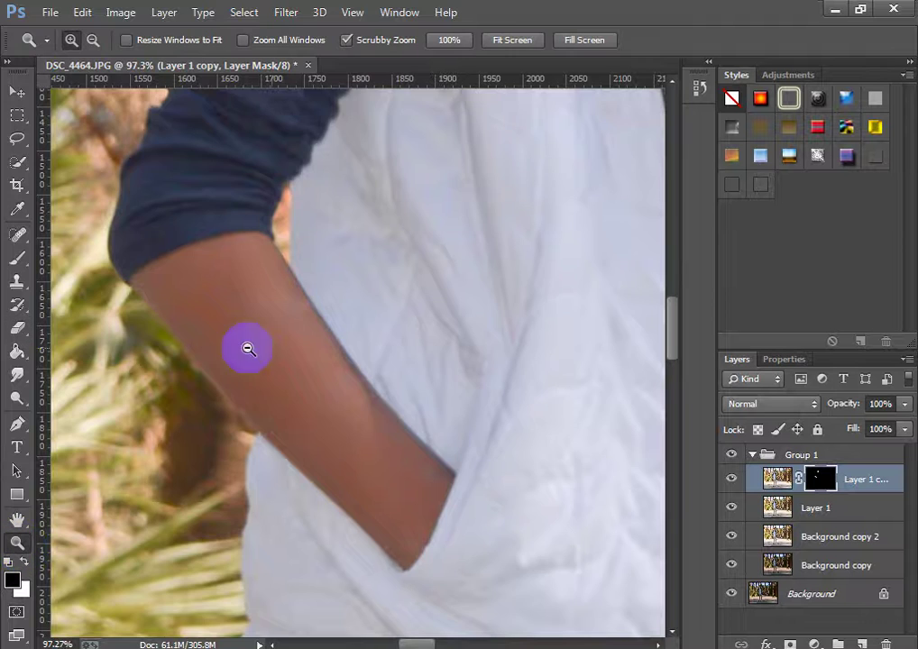
left_click_drag(248, 348, 162, 350)
left_click_drag(305, 358, 262, 358)
left_click_drag(354, 210, 504, 236)
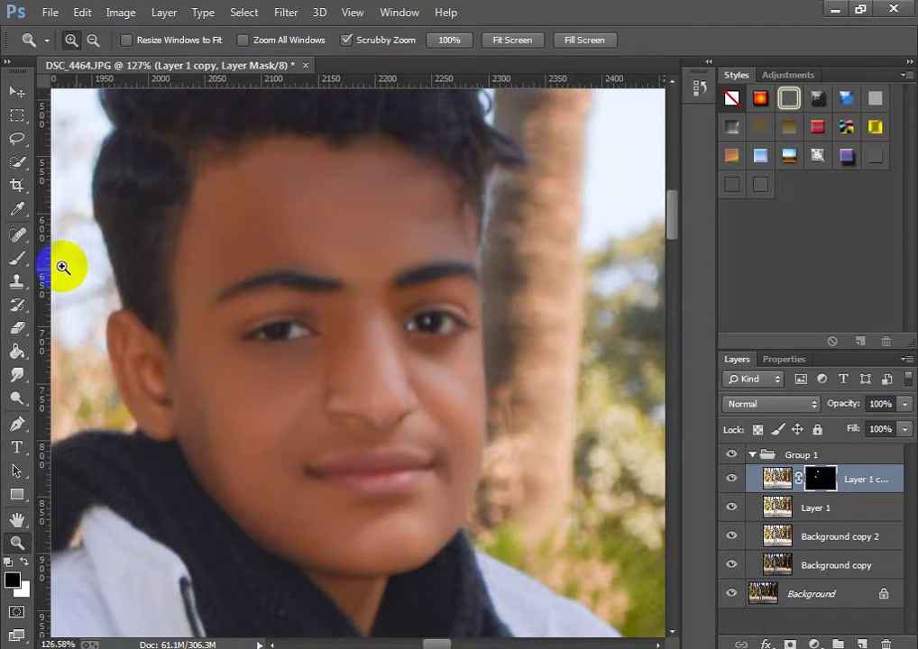
left_click(29, 323)
right_click(457, 259)
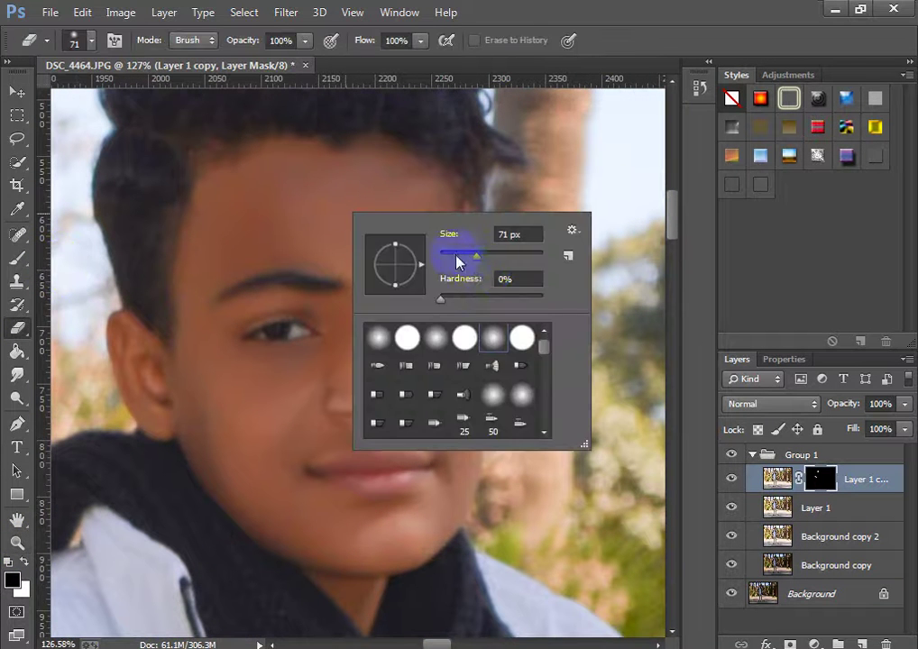
left_click_drag(457, 259, 450, 257)
key("Return")
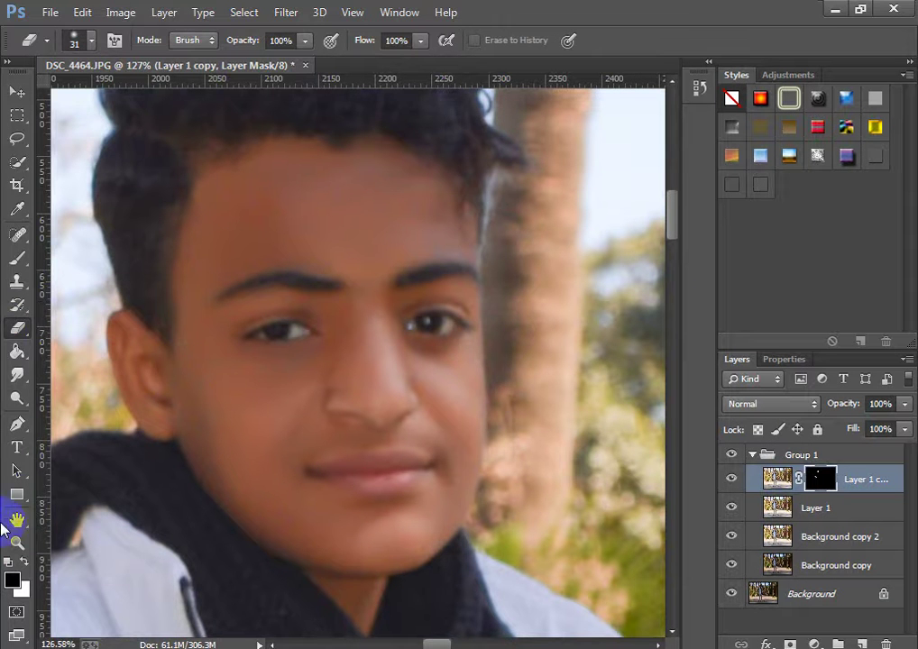
Review the whole photo and stamp all visible layers onto a new layer at the top of the group
left_click(16, 541)
mouse_move(348, 236)
left_mouse_down()
mouse_move(248, 252)
mouse_move(307, 261)
mouse_move(338, 311)
mouse_move(311, 329)
mouse_move(359, 320)
mouse_move(335, 316)
left_mouse_up()
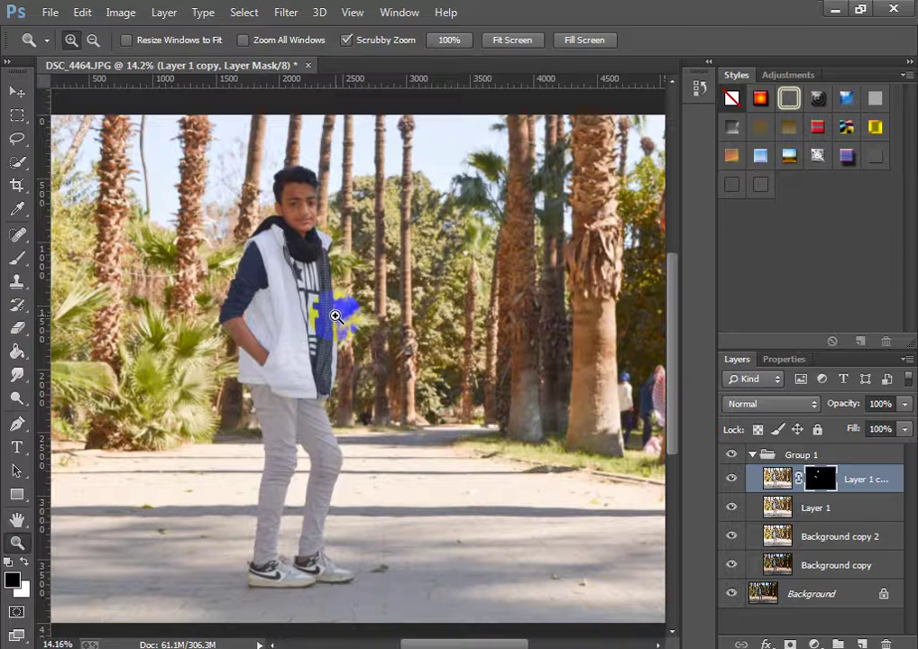
left_click_drag(327, 365, 283, 386)
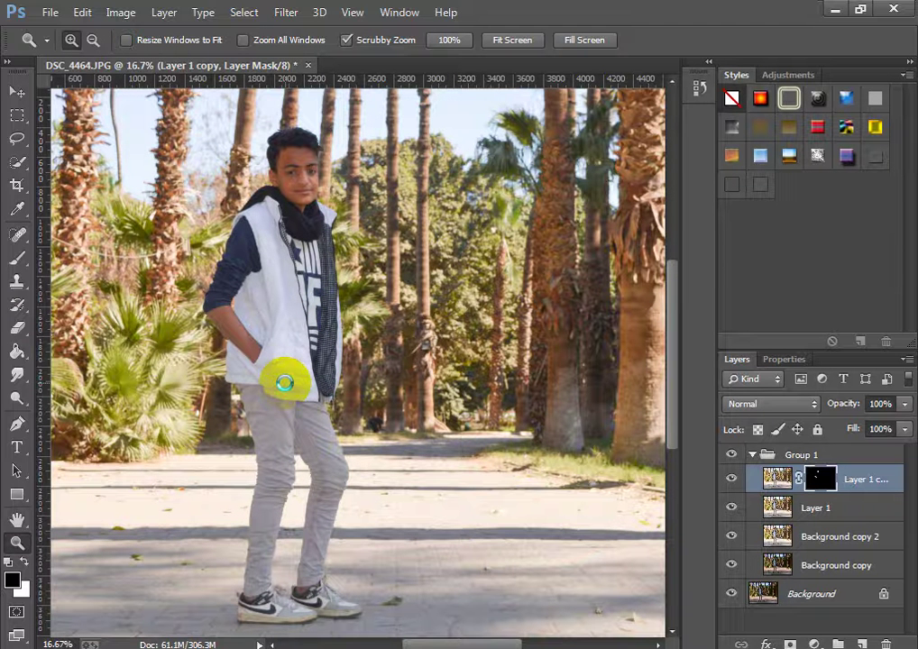
key("ctrl+shift+alt+n")
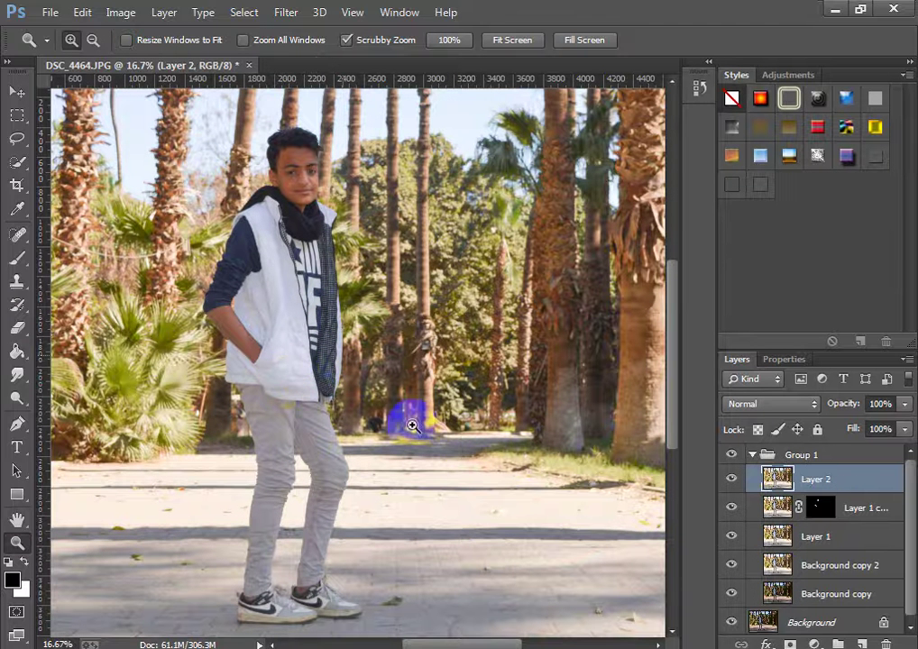
left_click_drag(777, 510, 781, 536)
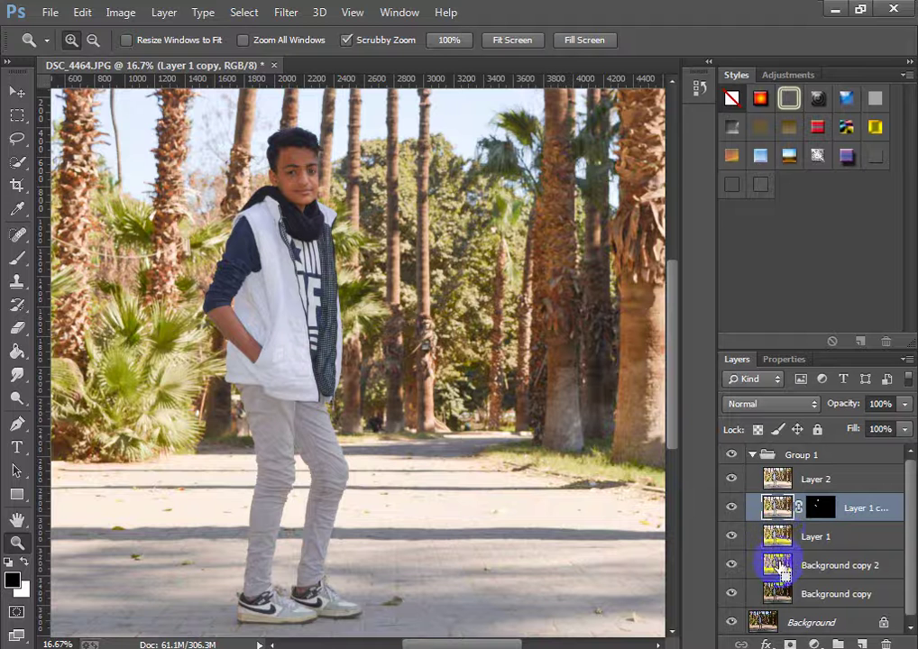
left_click(699, 93)
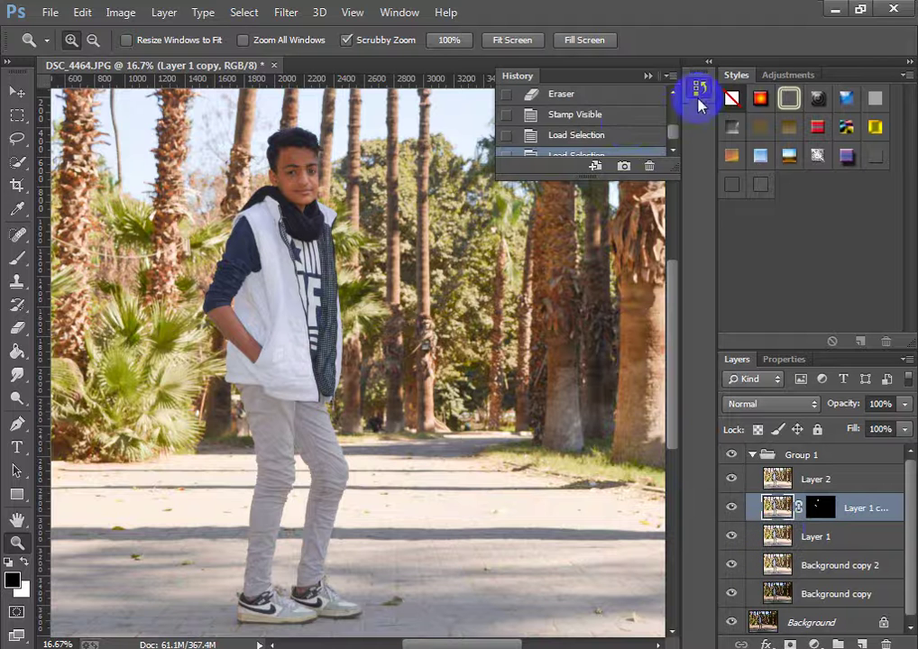
left_click(608, 137)
Delete the layers Layer 1 copy, Layer 1 and Background copy 2, and duplicate Layer 2
left_click(865, 566, "shift")
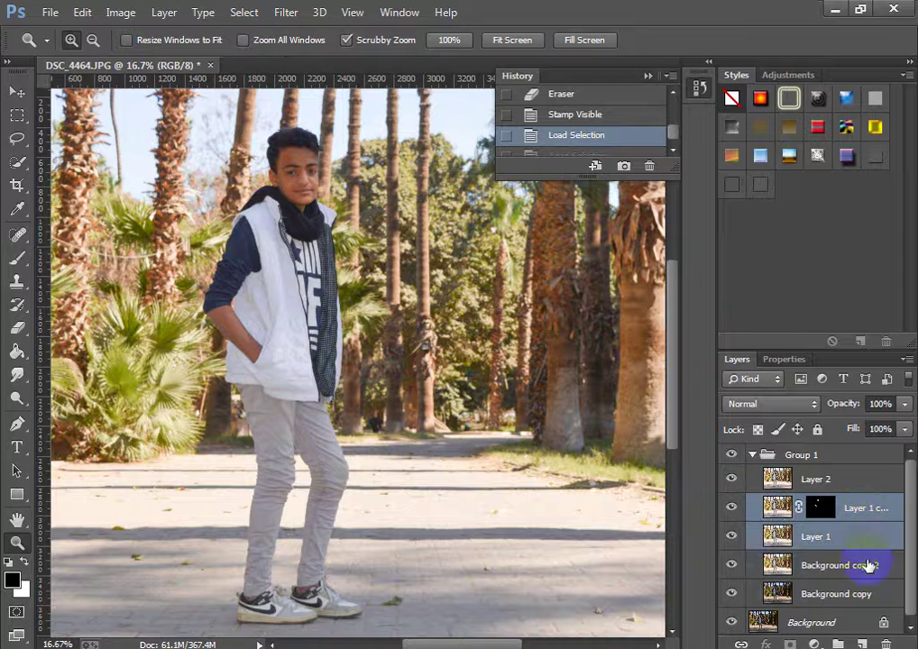
key("Delete")
left_click(365, 266)
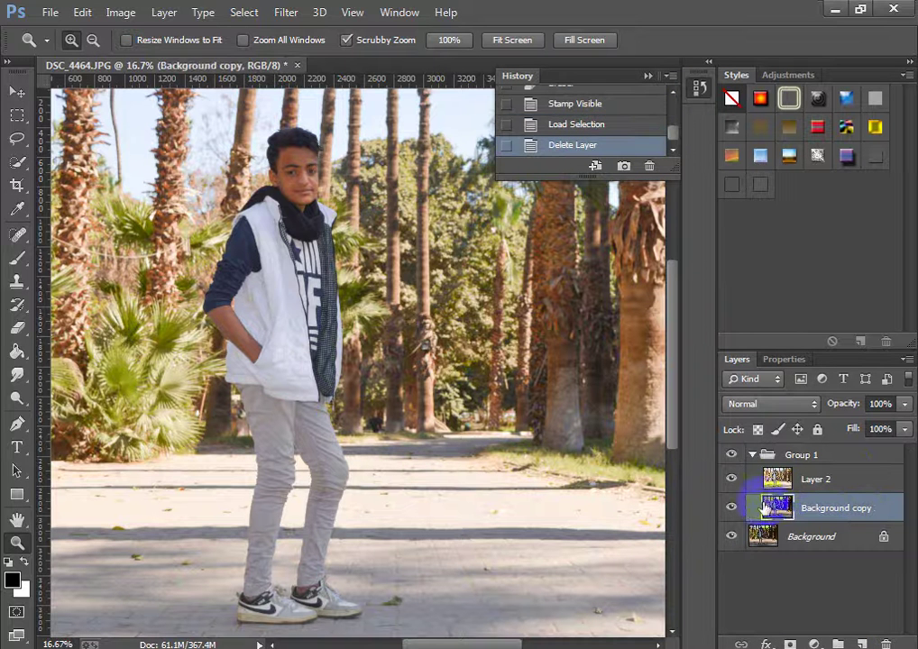
left_click_drag(776, 480, 862, 635)
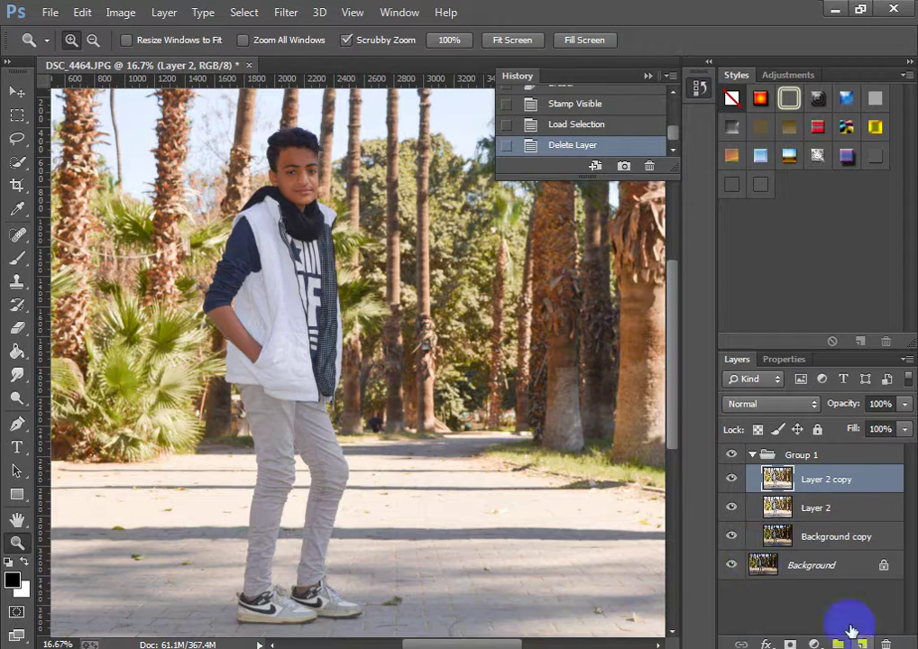
left_click_drag(303, 211, 379, 307)
key("ctrl+a")
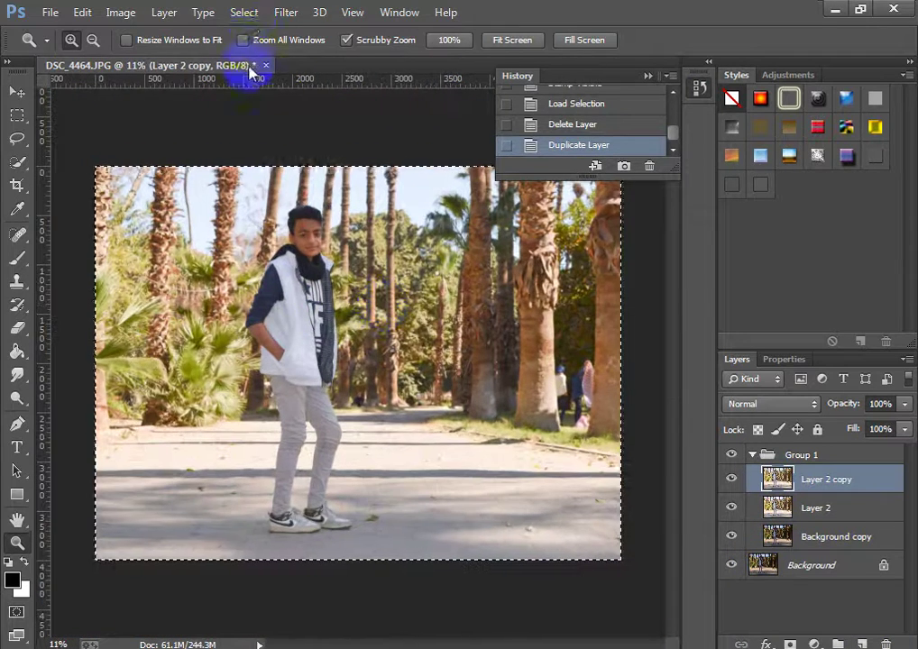
left_click(244, 11)
left_click(266, 47)
left_click_drag(328, 198, 360, 264)
left_click(359, 263)
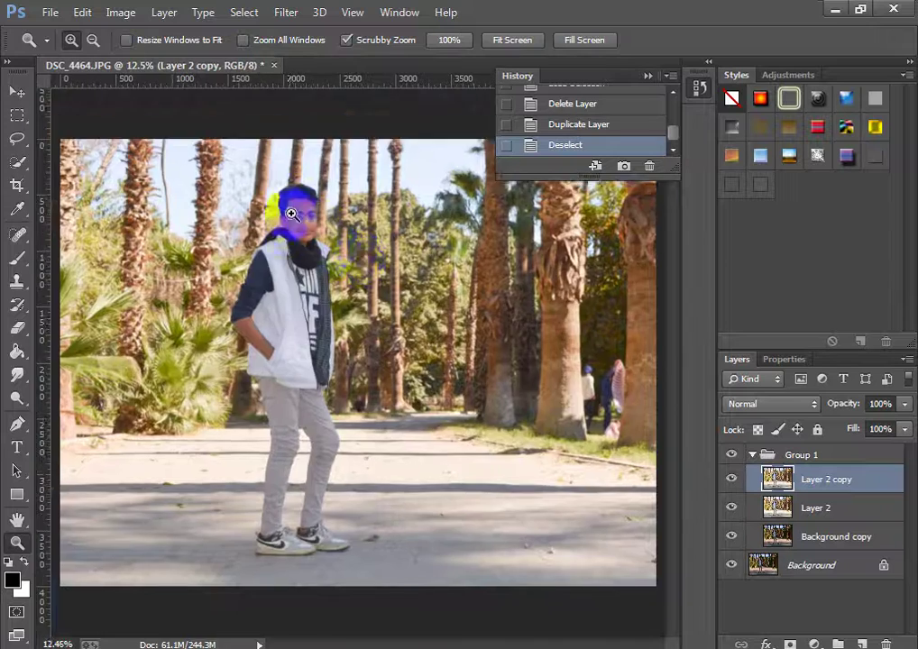
left_click_drag(298, 204, 375, 242)
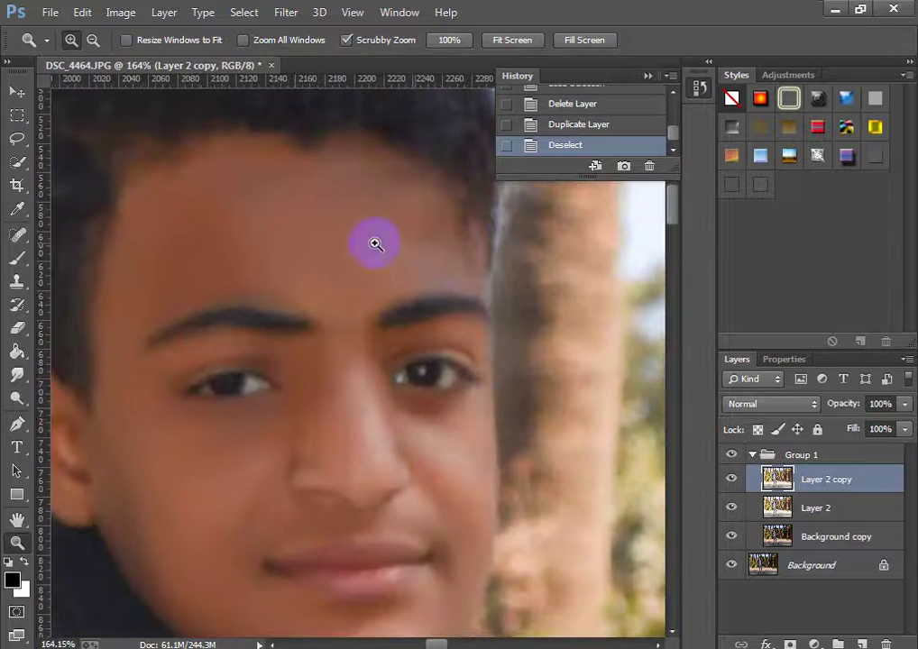
left_click_drag(268, 354, 408, 362)
Open the black-and-white hairstyle image fpuV9dB as a second document
left_click(49, 12)
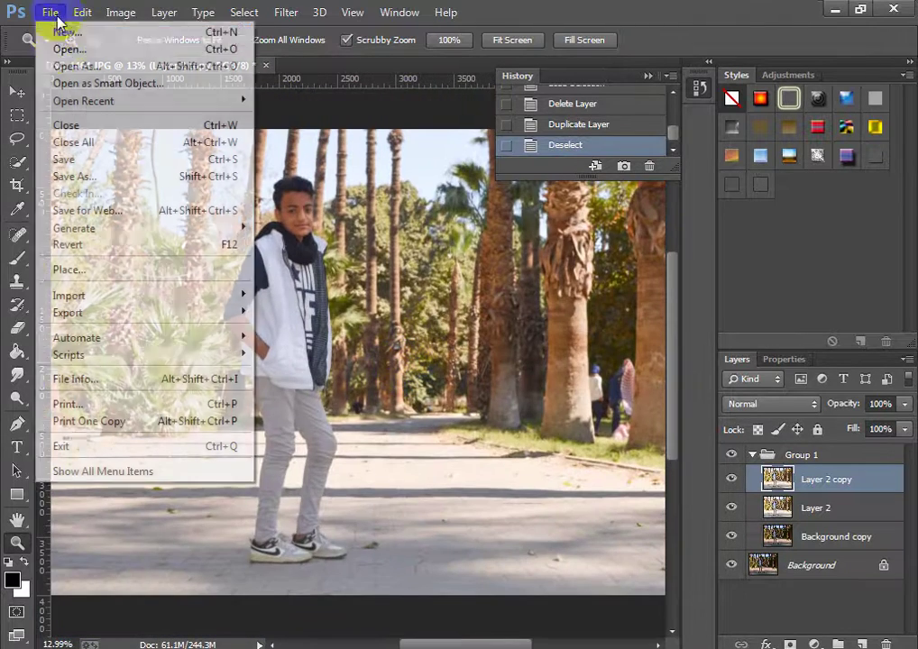
left_click(45, 50)
double_click(403, 173)
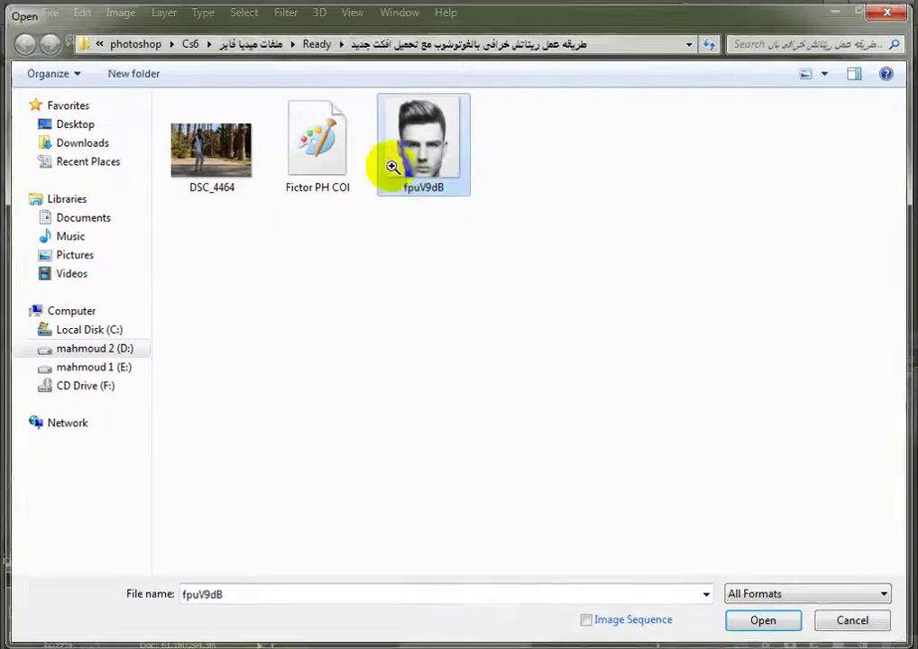
left_click_drag(288, 71, 329, 59)
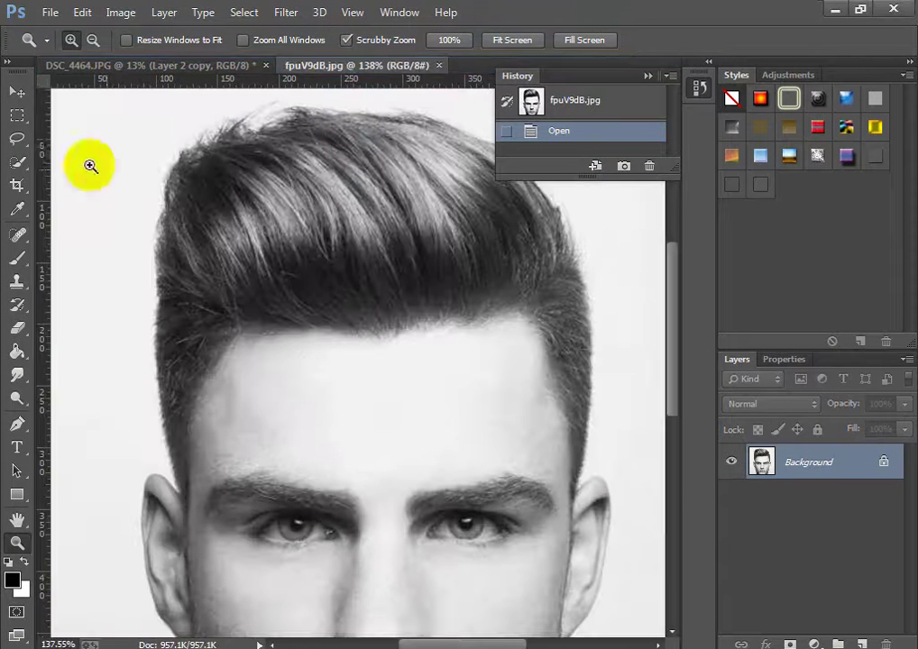
Select the model's swept-up hair with the Quick Selection tool and copy it into DSC_4464.JPG
left_click(18, 161)
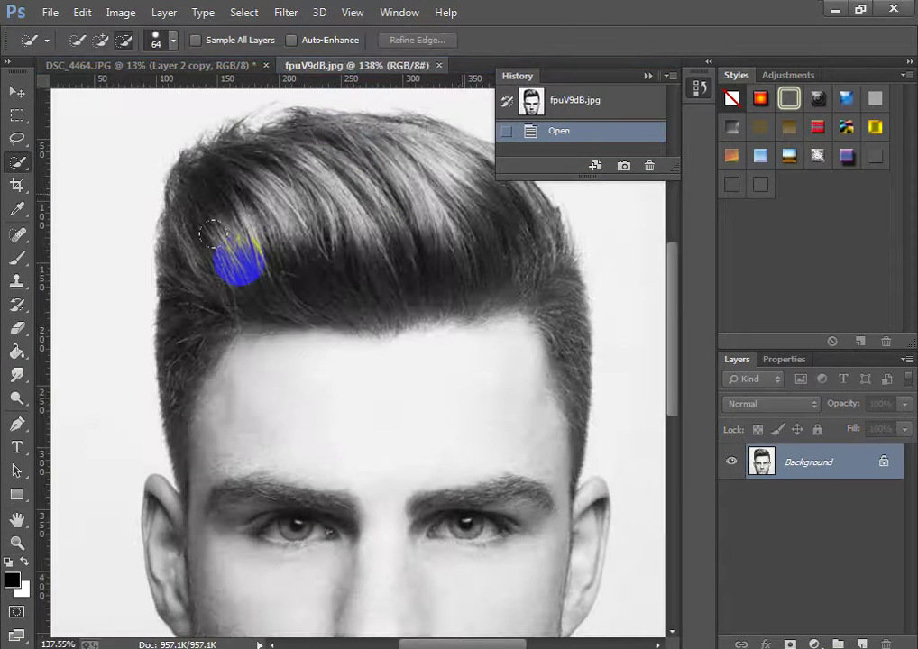
mouse_move(212, 234)
left_mouse_down()
mouse_move(173, 258)
mouse_move(207, 284)
left_mouse_up()
left_click(17, 92)
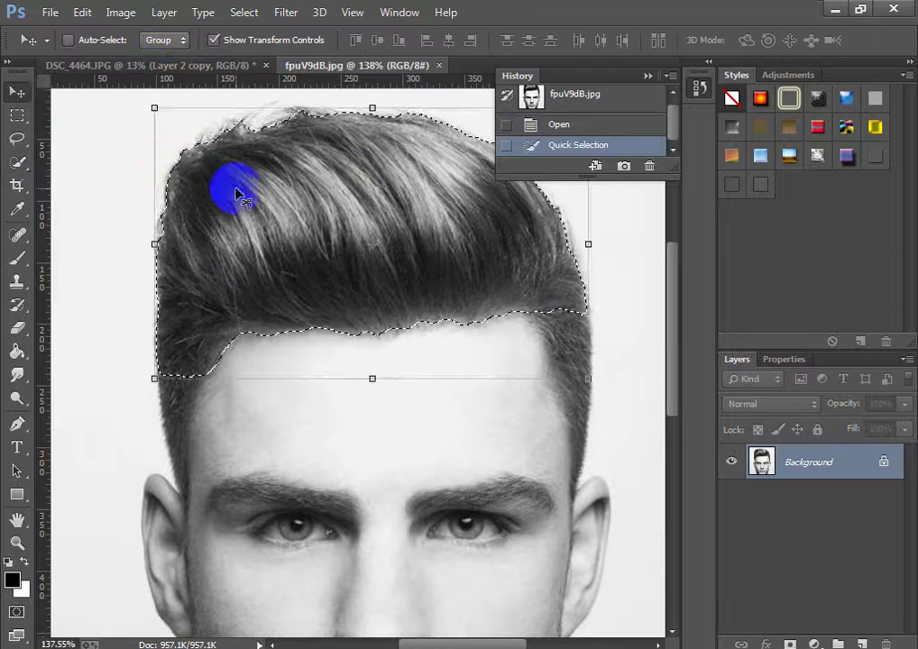
mouse_move(235, 194)
left_mouse_down()
mouse_move(140, 74)
mouse_move(237, 171)
left_mouse_up()
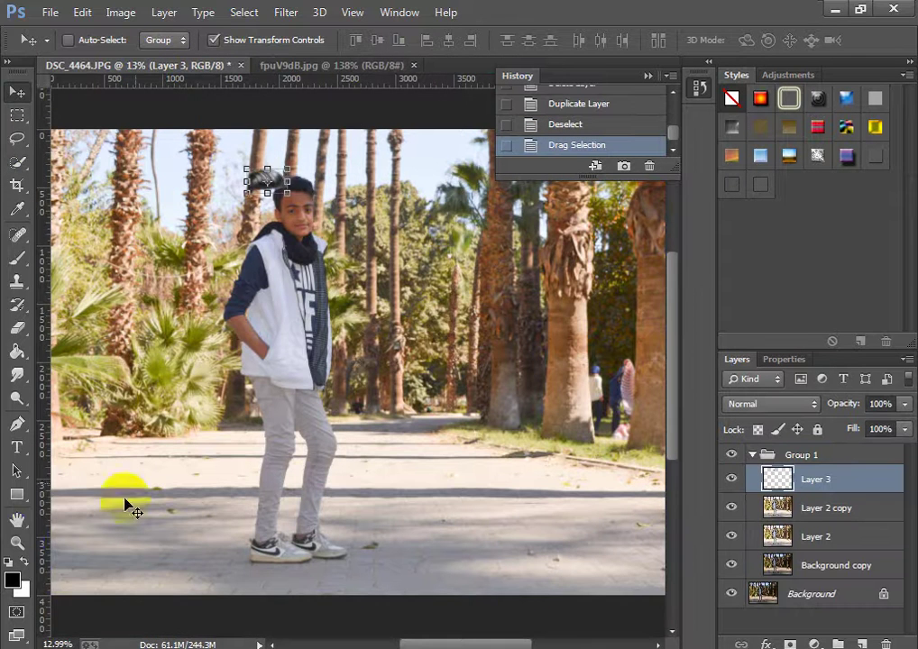
Place the pasted hair over the boy's head and scale it to about 85% width and 97% height
left_click(18, 543)
left_click_drag(297, 246, 397, 190)
left_click(17, 92)
left_click_drag(215, 205, 432, 291)
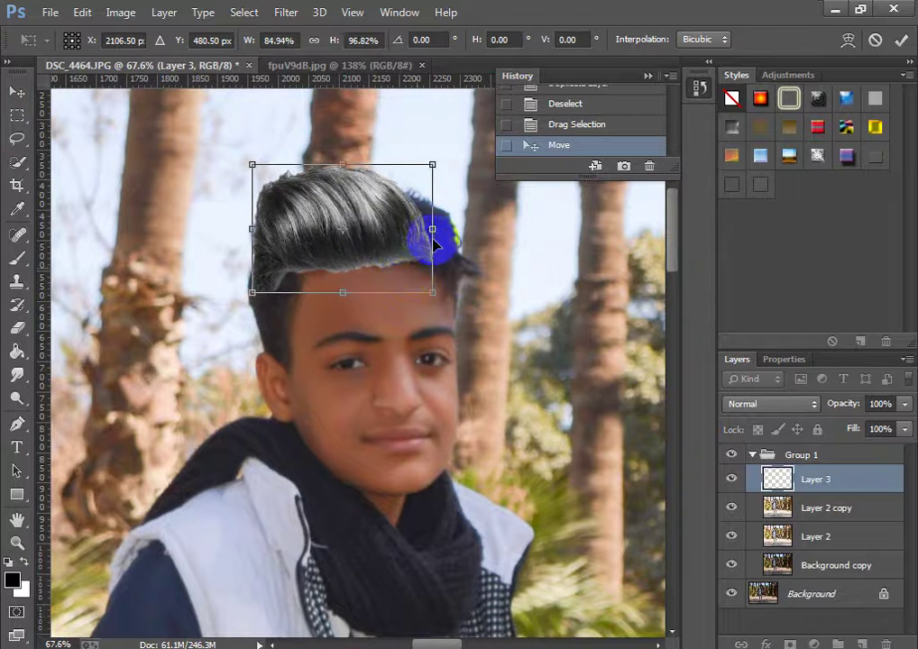
left_click_drag(436, 243, 412, 250)
Flip the hair layer horizontally, rotate it about -7.88° to follow the head, and apply the transformation
right_click(413, 231)
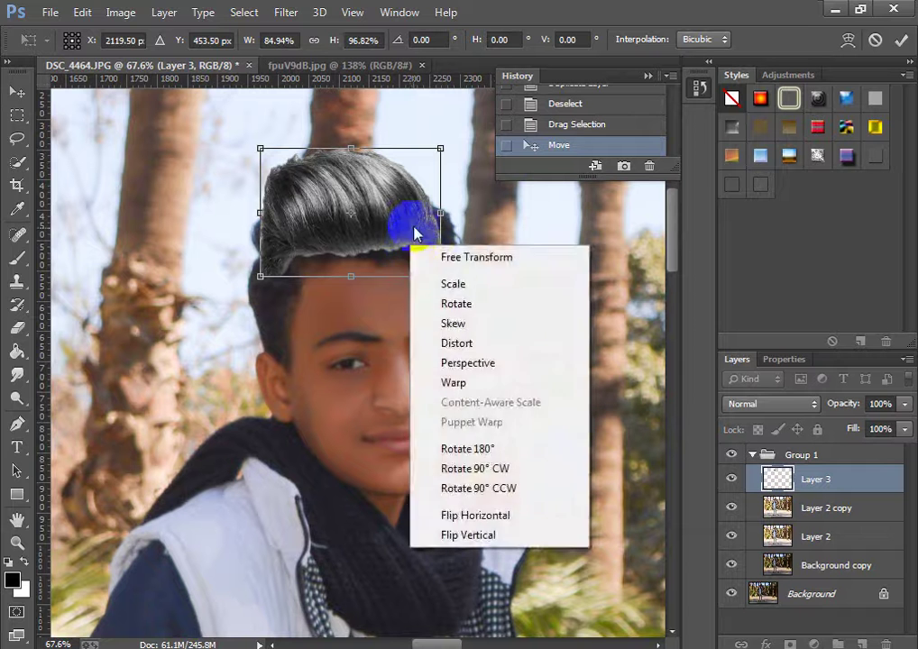
left_click(433, 213)
right_click(437, 211)
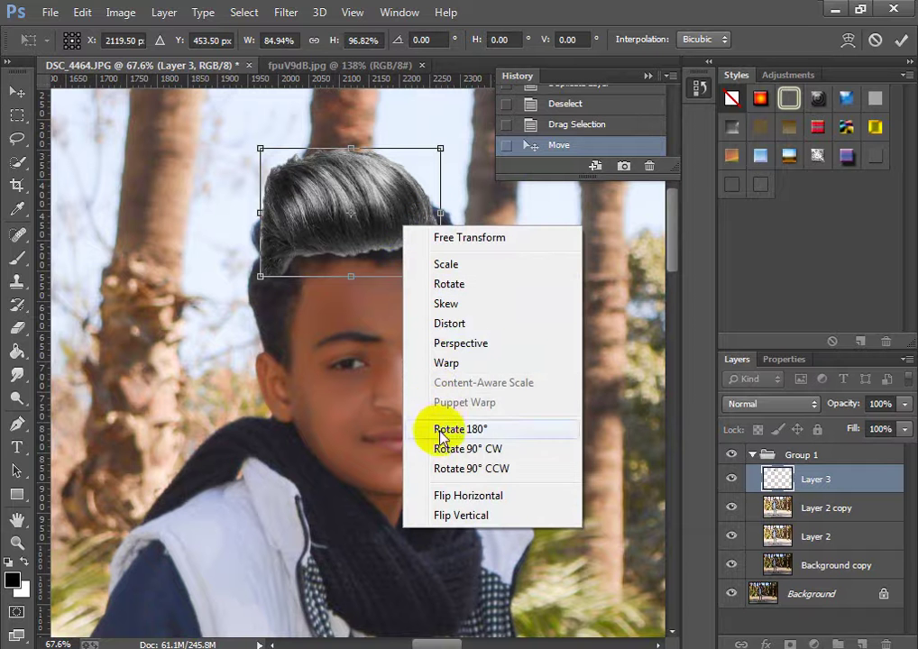
left_click(436, 495)
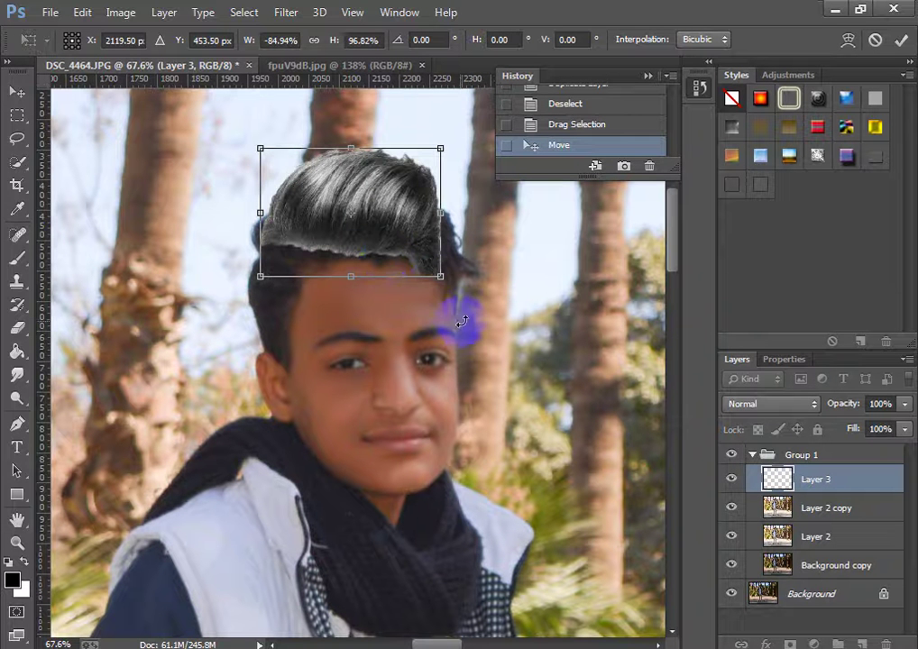
left_click_drag(460, 317, 420, 260)
left_click_drag(373, 236, 377, 243)
left_click(15, 544)
left_click(356, 263)
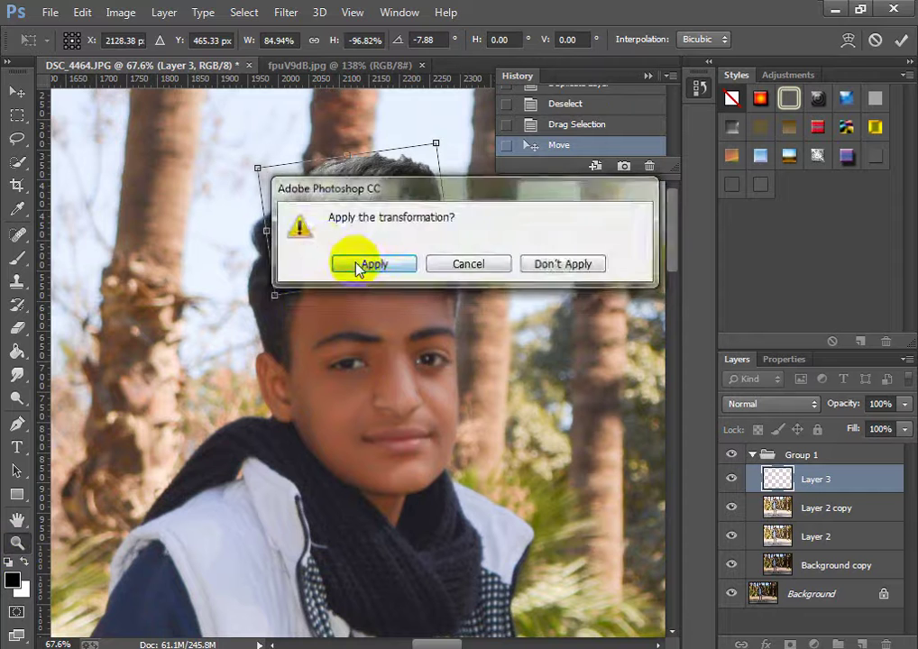
Scale the hair layer to about 106.6% width and 103% height and fit it over the boy's own hair
left_click(351, 236)
left_click(17, 92)
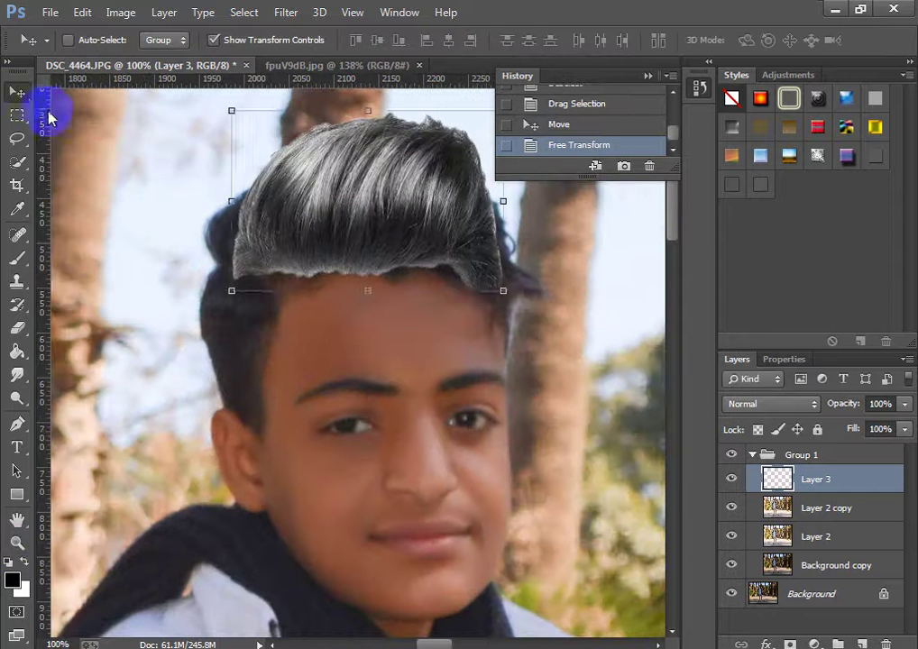
left_click_drag(382, 252, 359, 266)
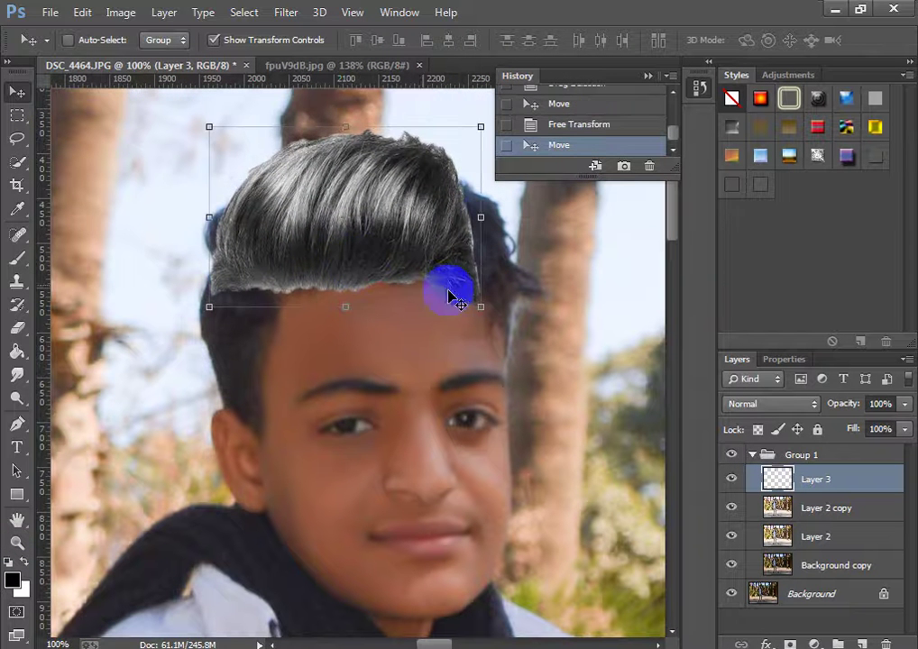
left_click(474, 215)
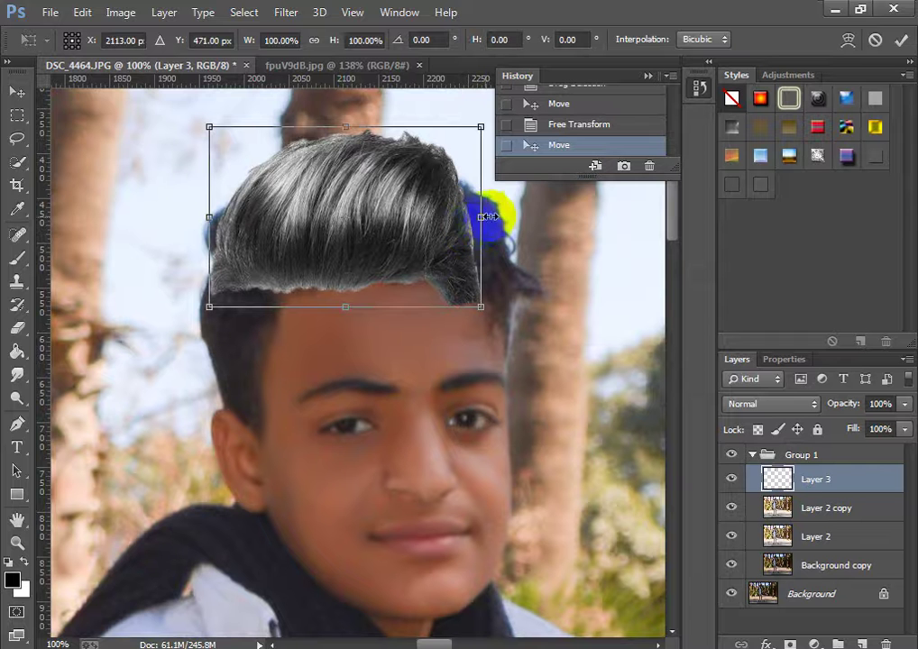
left_click_drag(487, 216, 511, 214)
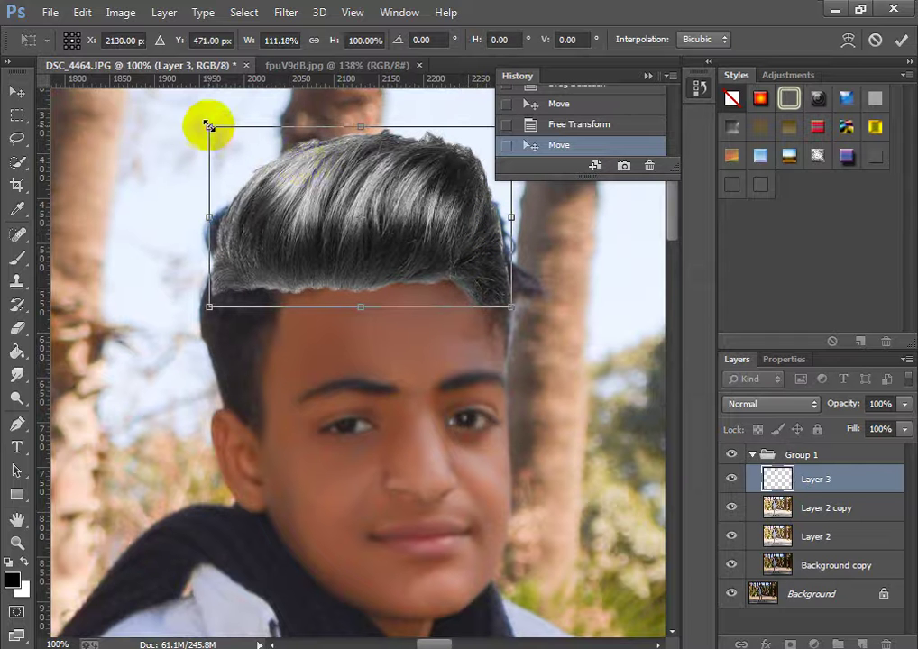
left_click_drag(208, 127, 201, 127)
left_click_drag(358, 127, 358, 123)
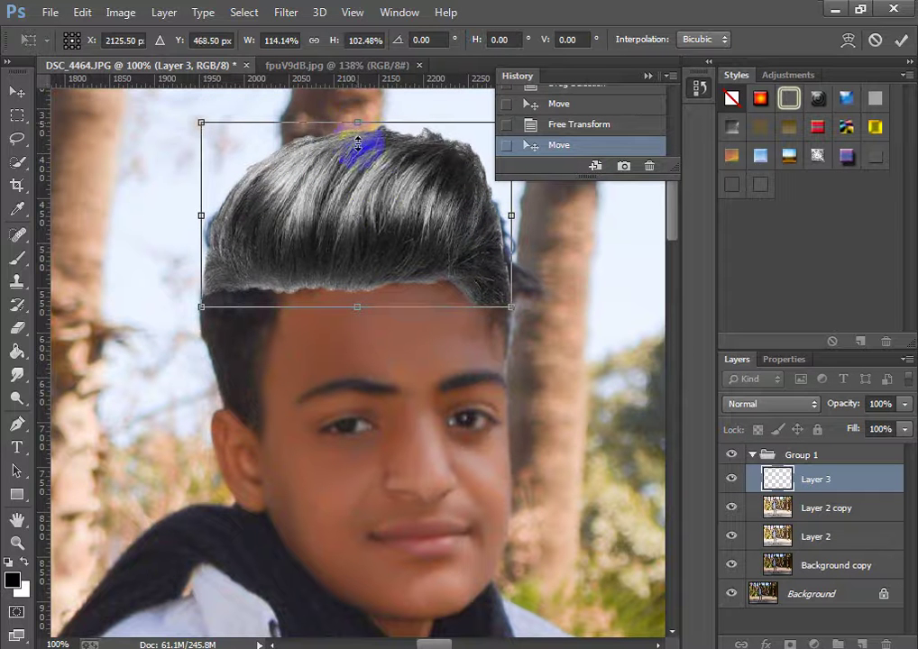
left_click_drag(365, 200, 368, 206)
left_click_drag(513, 313, 493, 314)
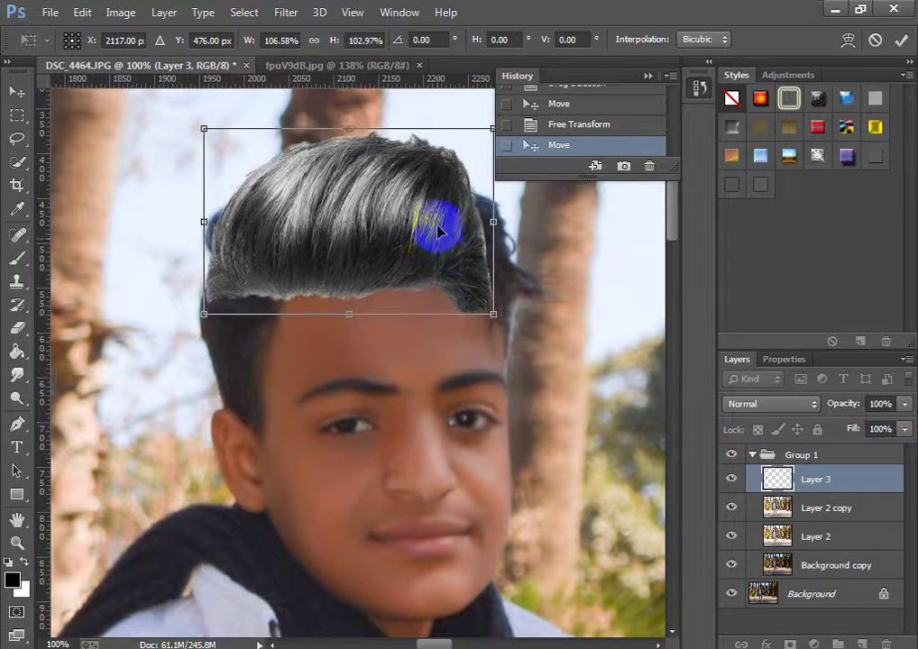
mouse_move(439, 231)
left_mouse_down()
mouse_move(454, 248)
mouse_move(444, 252)
left_mouse_up()
left_click(901, 42)
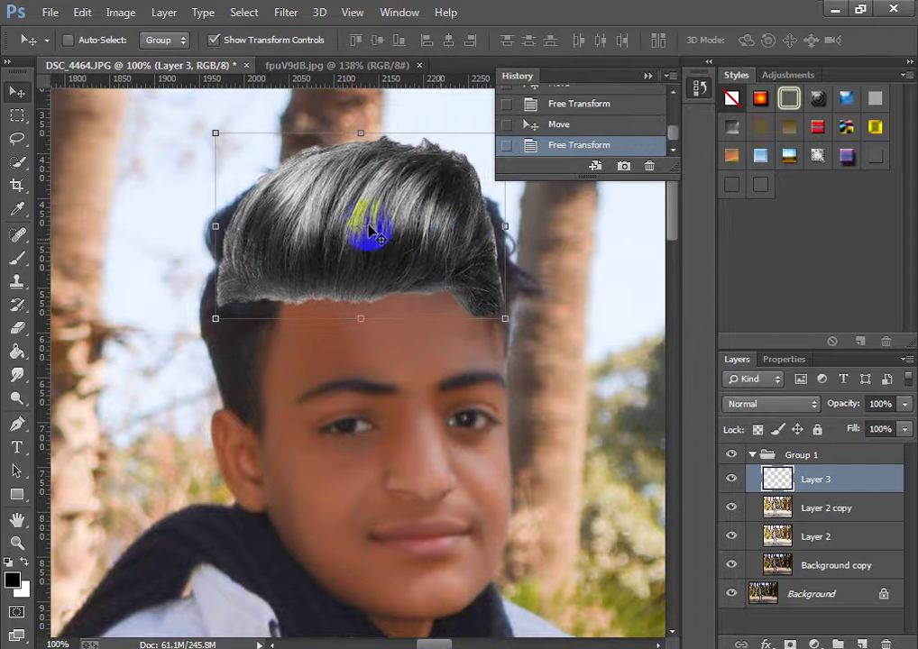
Start warping the hair layer, bulging its upper-left side outward and raising the top edge to cover the original hair
left_click(363, 131)
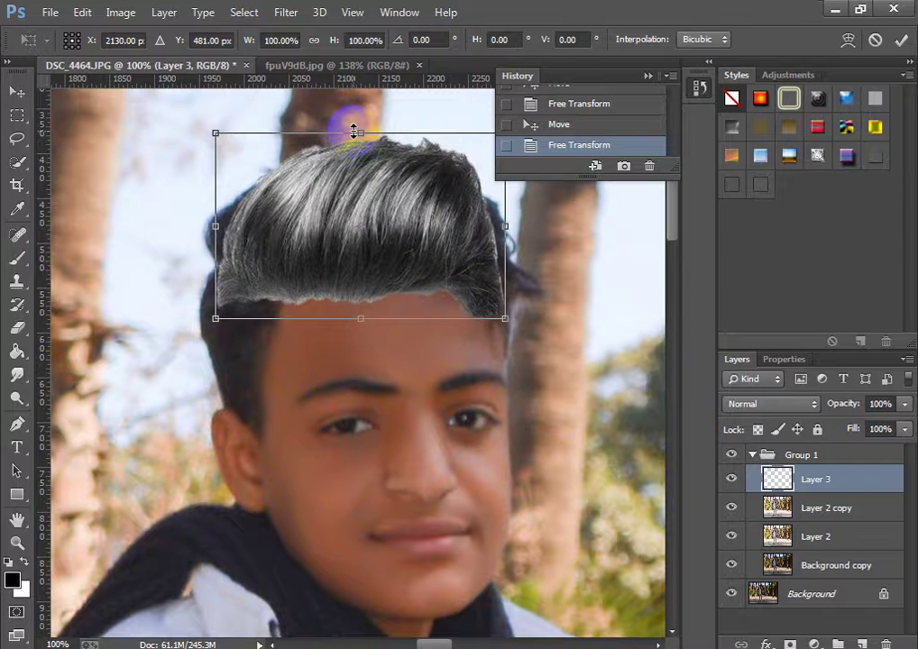
right_click(359, 204)
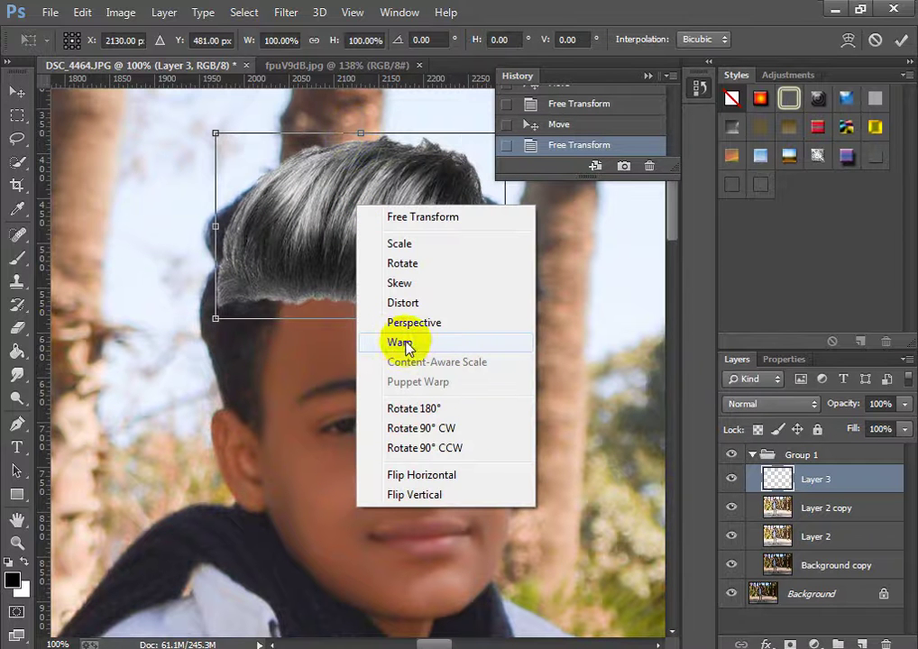
left_click(401, 343)
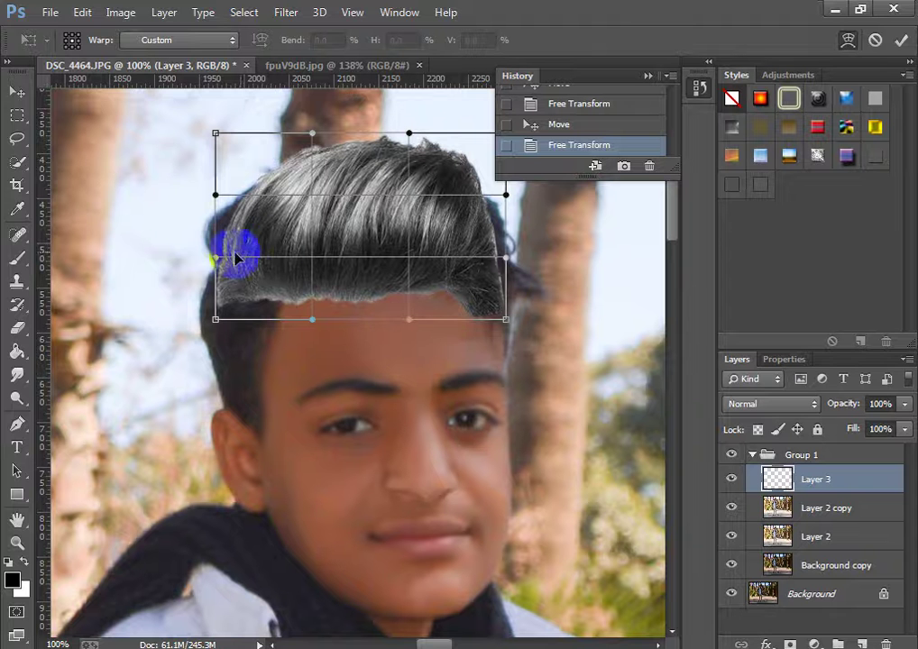
left_click_drag(216, 197, 164, 171)
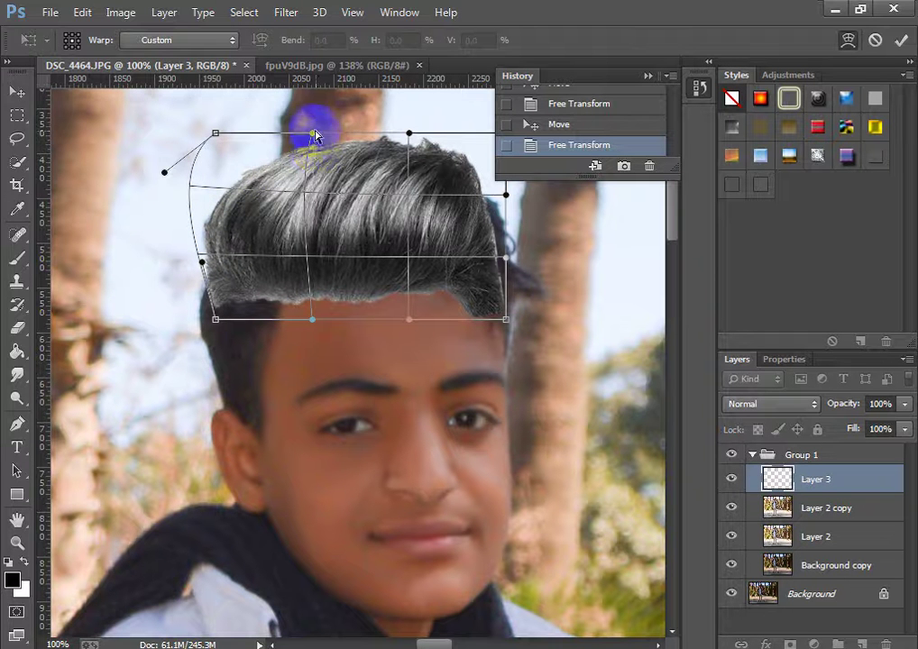
left_click_drag(314, 133, 252, 112)
left_click_drag(411, 134, 413, 121)
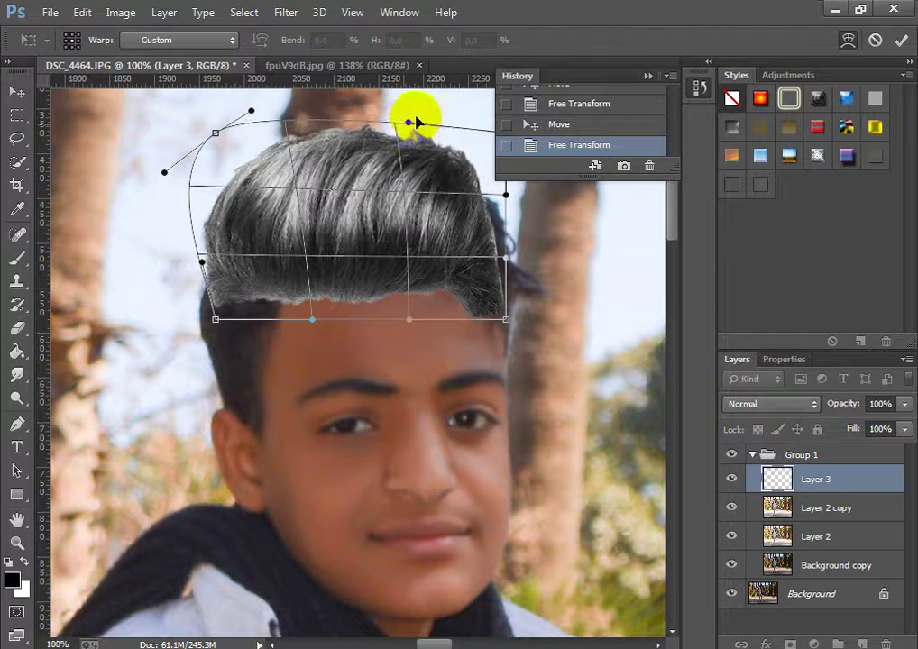
Warp the right side of the hair outward from its top corner down to the temple
scroll(532, 207, "up", 2)
left_click_drag(523, 213, 528, 205)
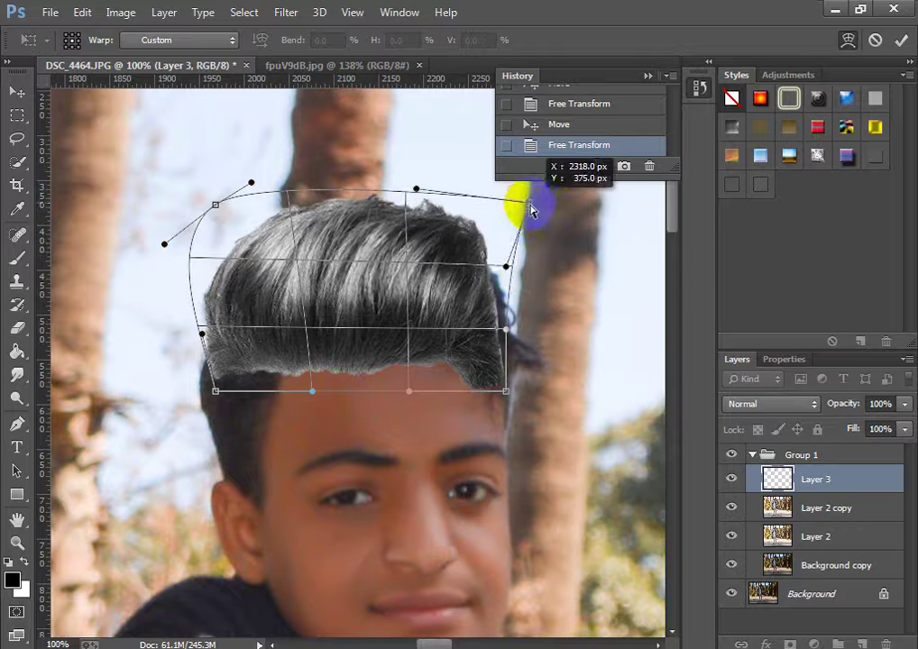
left_click_drag(508, 256, 529, 262)
left_click(508, 332)
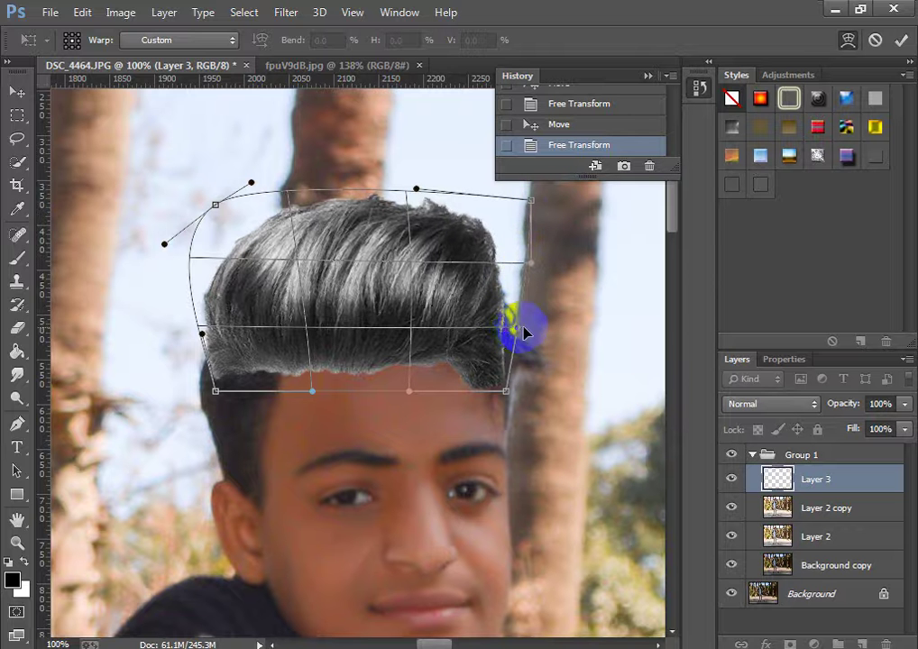
left_click_drag(523, 334, 527, 394)
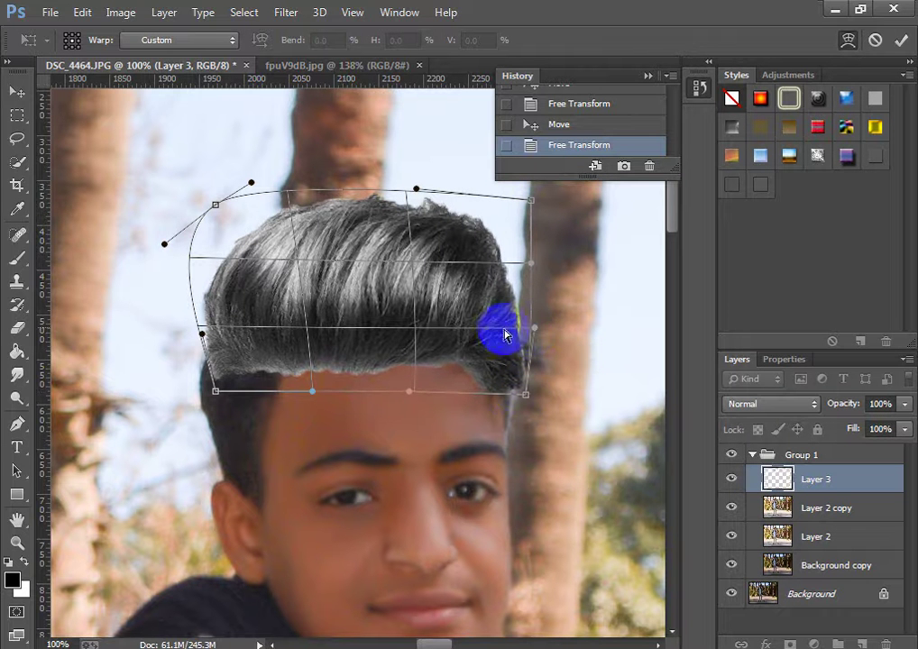
Warp the hair's lower-left corner outward, curve its bottom edge up along the hairline, and apply the warp
left_click_drag(215, 389, 207, 393)
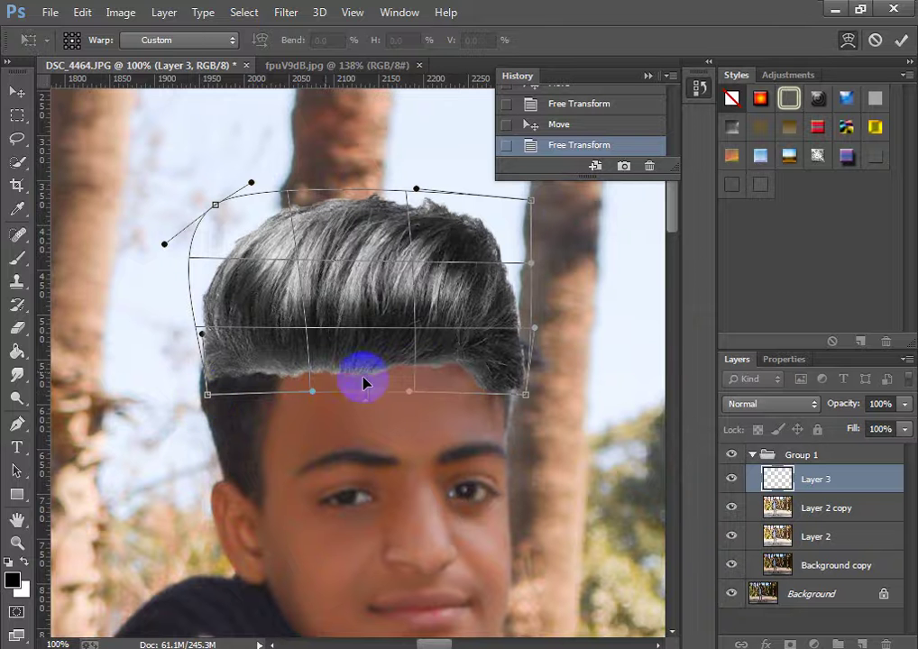
mouse_move(410, 372)
left_mouse_down()
mouse_move(327, 361)
mouse_move(356, 348)
left_mouse_up()
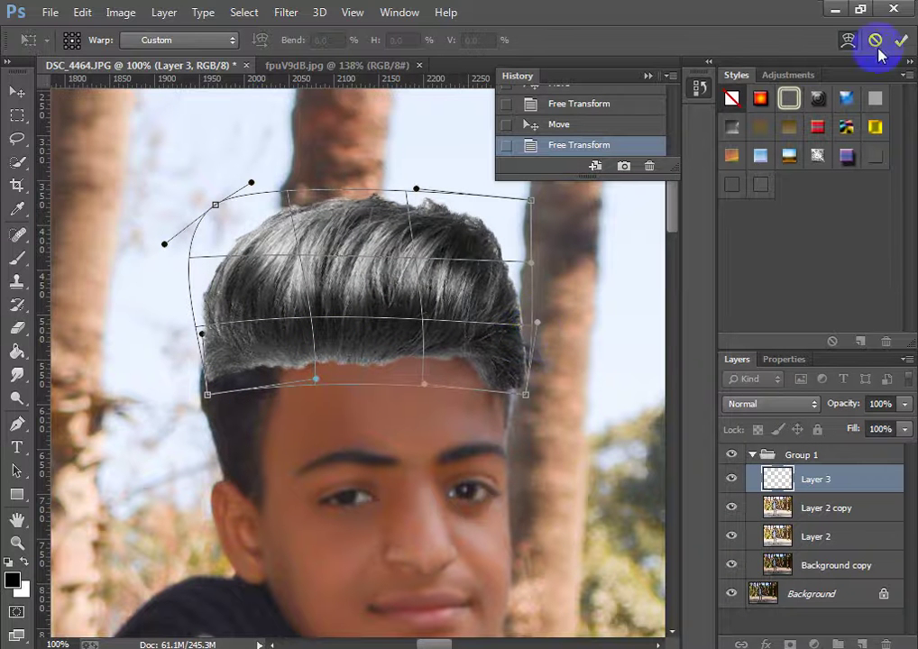
double_click(338, 301)
left_click(16, 544)
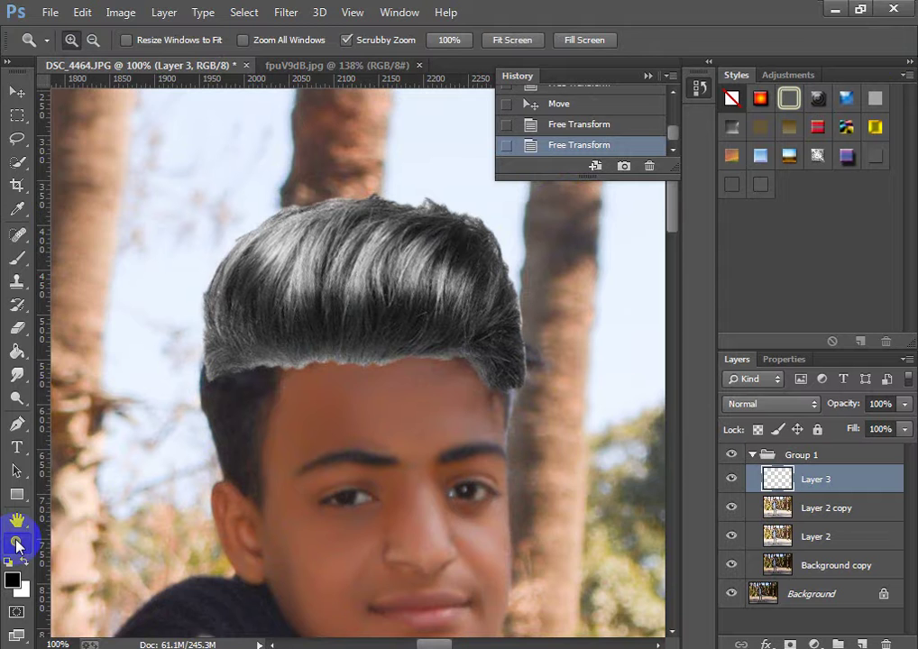
Erase the ragged lower edge of the hair layer along the forehead with a soft 48 px eraser
left_click(343, 342)
key("e")
right_click(205, 381)
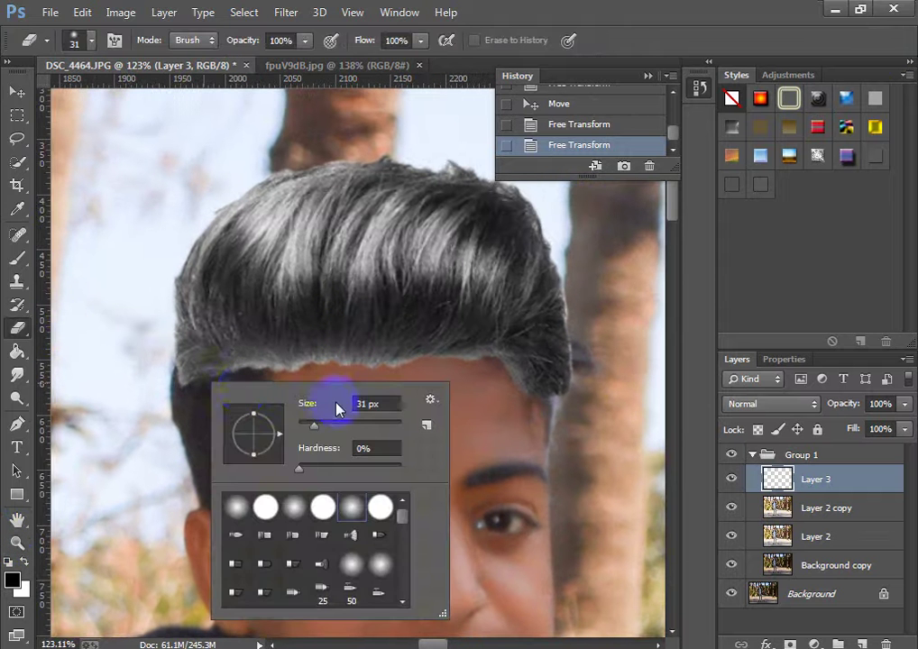
left_click(183, 388)
mouse_move(185, 379)
left_mouse_down()
mouse_move(320, 387)
mouse_move(260, 375)
left_mouse_up()
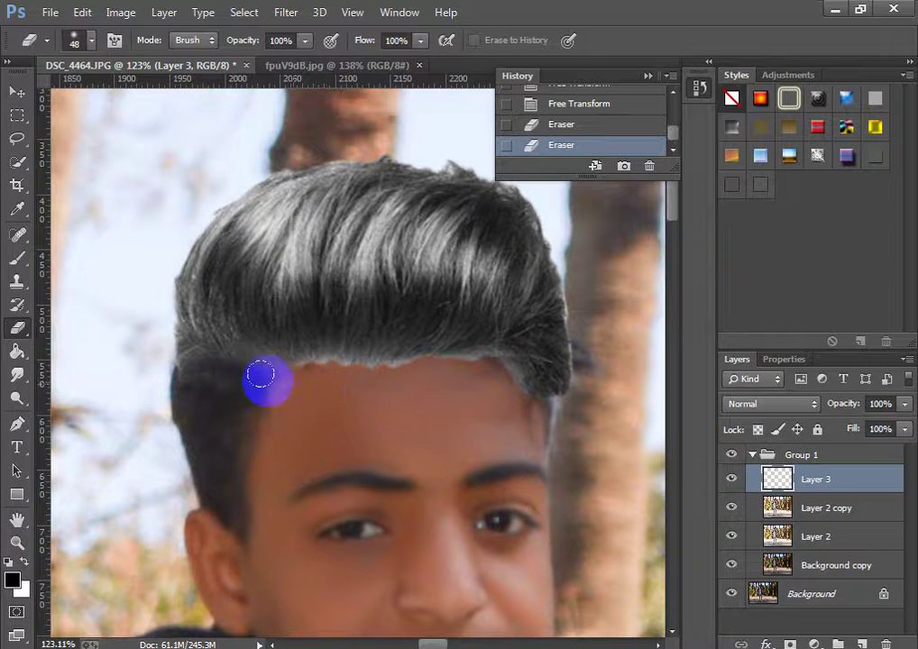
mouse_move(375, 377)
left_mouse_down()
mouse_move(339, 369)
mouse_move(423, 371)
mouse_move(446, 361)
mouse_move(521, 382)
left_mouse_up()
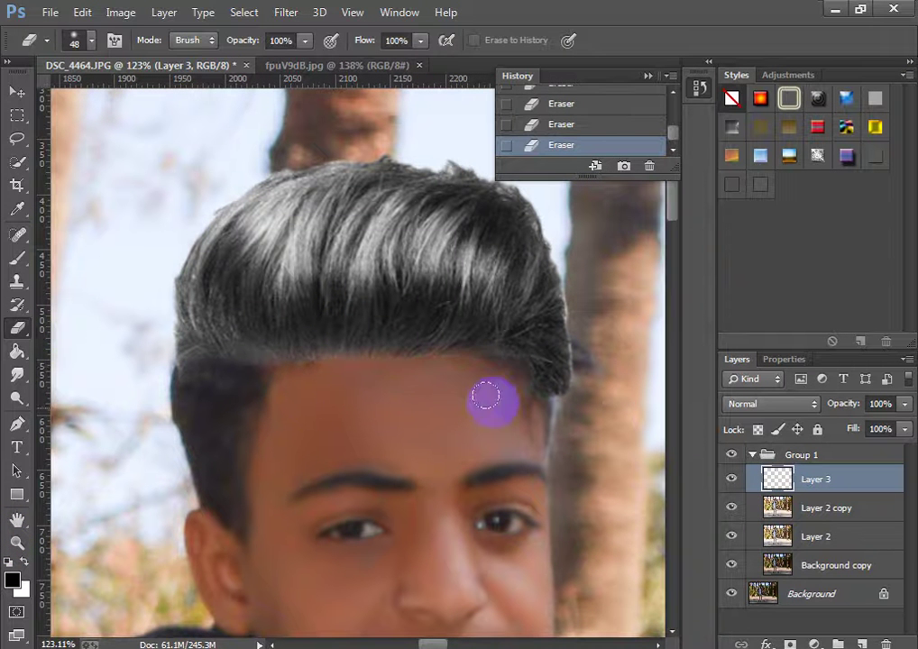
Erase the hair layer's overhanging lower corners at both temples and clean up the remaining fringe along the forehead
mouse_move(267, 379)
left_mouse_down()
mouse_move(146, 374)
mouse_move(178, 375)
mouse_move(164, 358)
mouse_move(149, 433)
mouse_move(181, 392)
mouse_move(157, 340)
mouse_move(155, 432)
left_mouse_up()
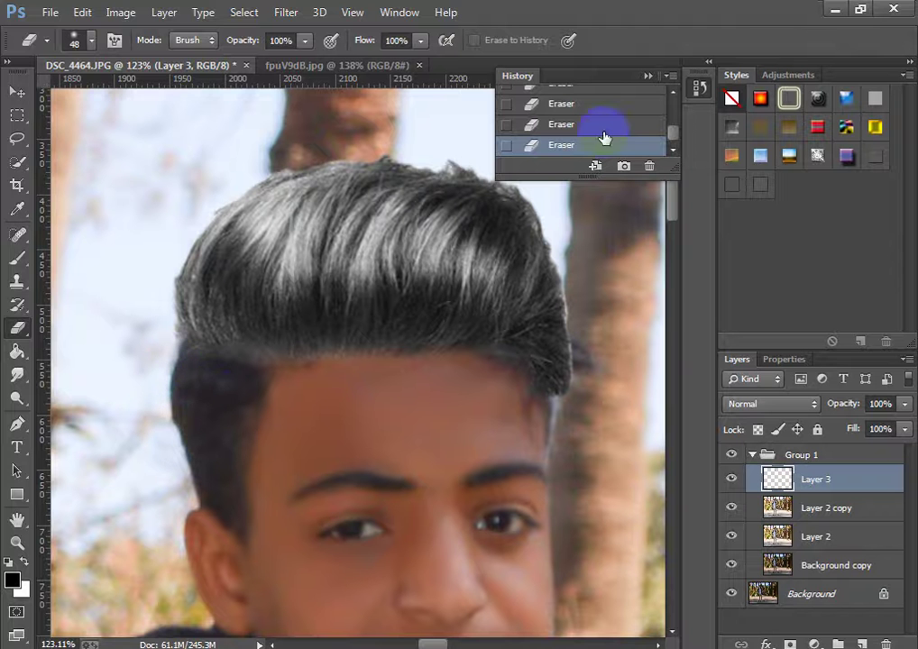
mouse_move(213, 373)
left_mouse_down()
mouse_move(266, 400)
mouse_move(329, 377)
mouse_move(293, 383)
mouse_move(507, 390)
left_mouse_up()
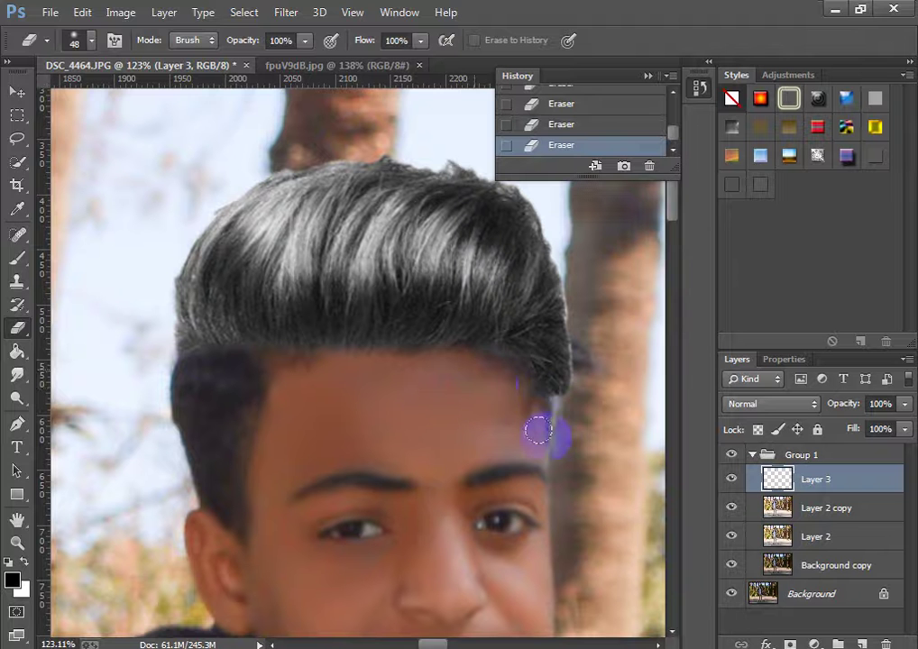
mouse_move(564, 362)
left_mouse_down()
mouse_move(558, 389)
mouse_move(475, 518)
mouse_move(571, 414)
left_mouse_up()
Lower Layer 3's opacity to 42% and soften its lower edge with a 97 px eraser at 37% flow
left_click(16, 543)
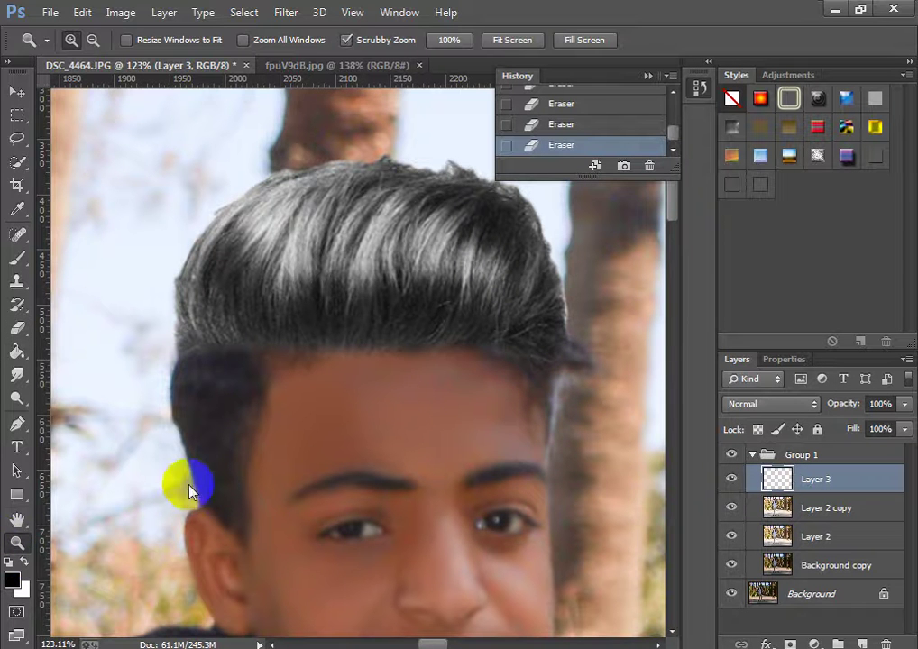
left_click_drag(293, 379, 754, 462)
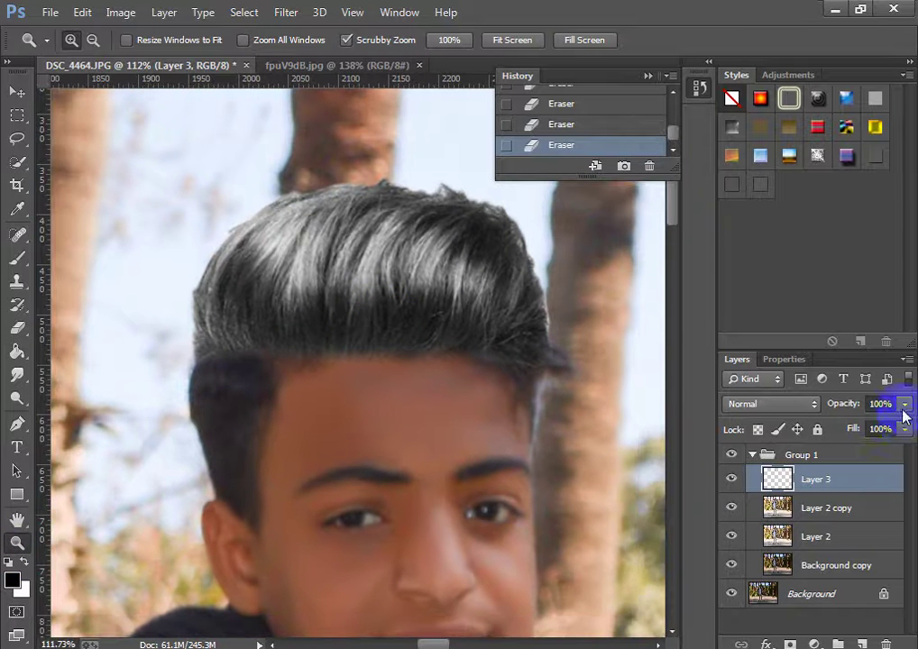
left_click_drag(873, 436, 811, 437)
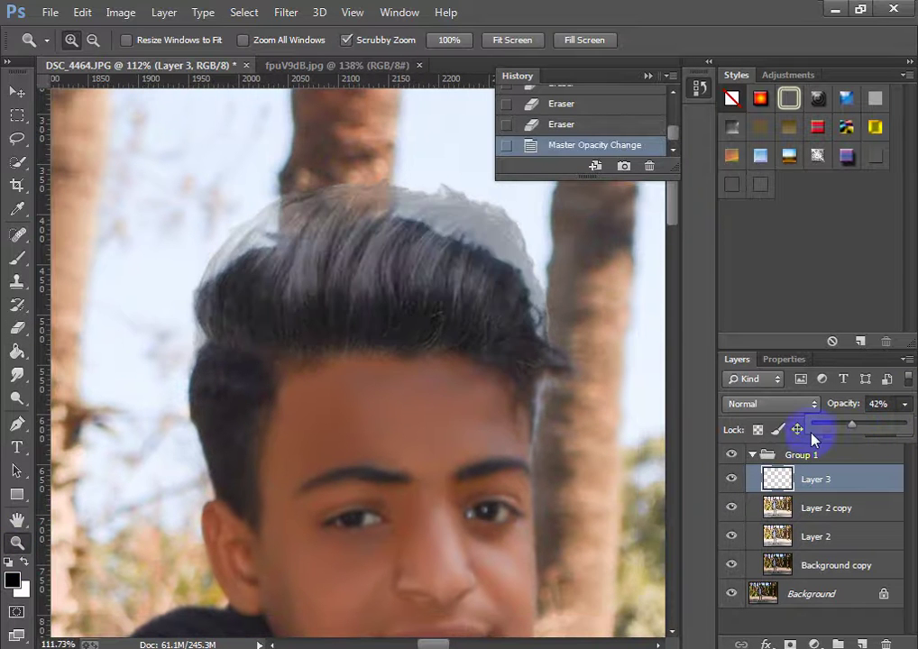
left_click(16, 328)
right_click(385, 371)
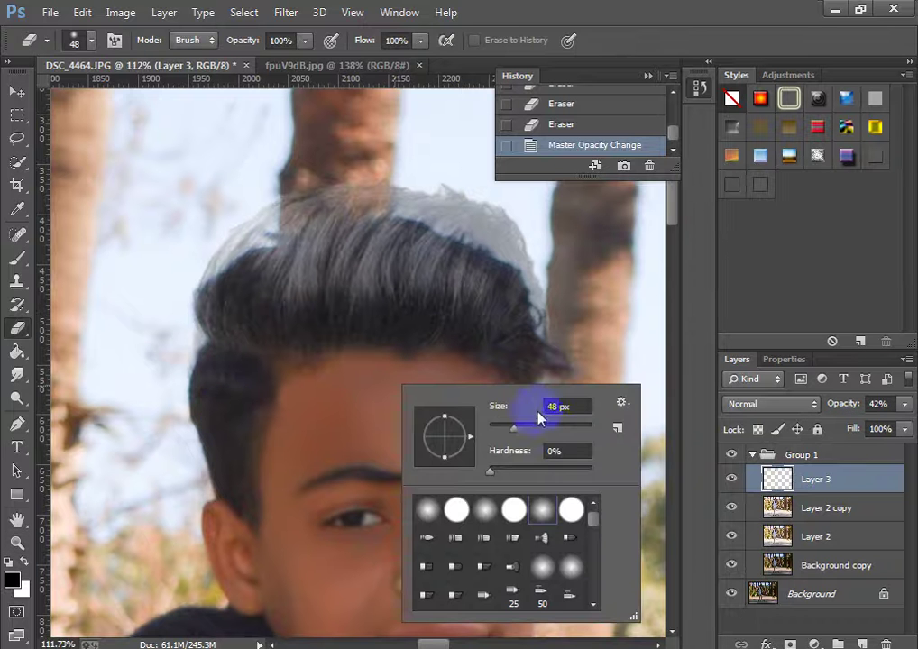
left_click(420, 40)
left_click(364, 63)
left_click(455, 450)
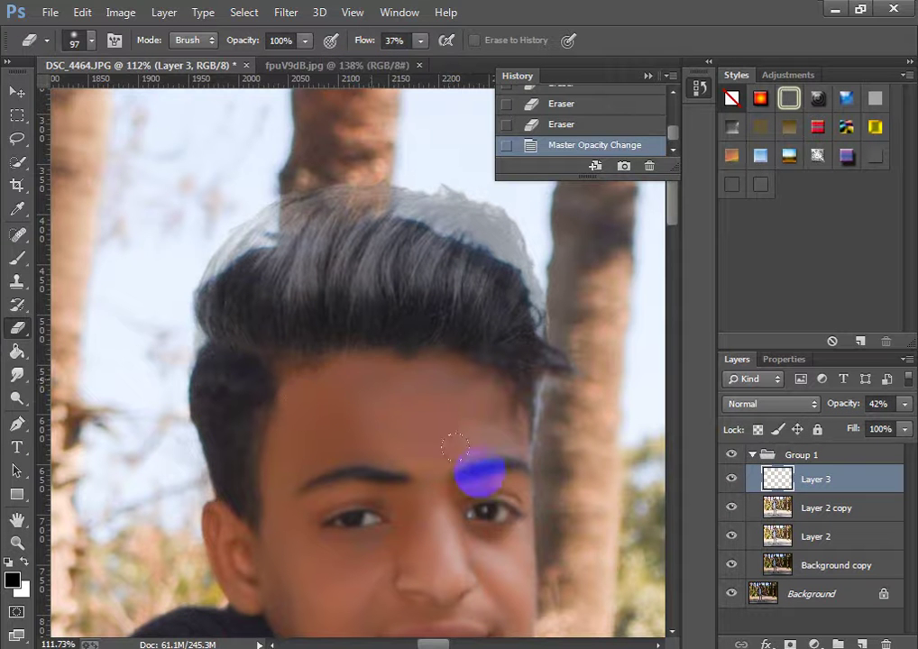
left_click(275, 346)
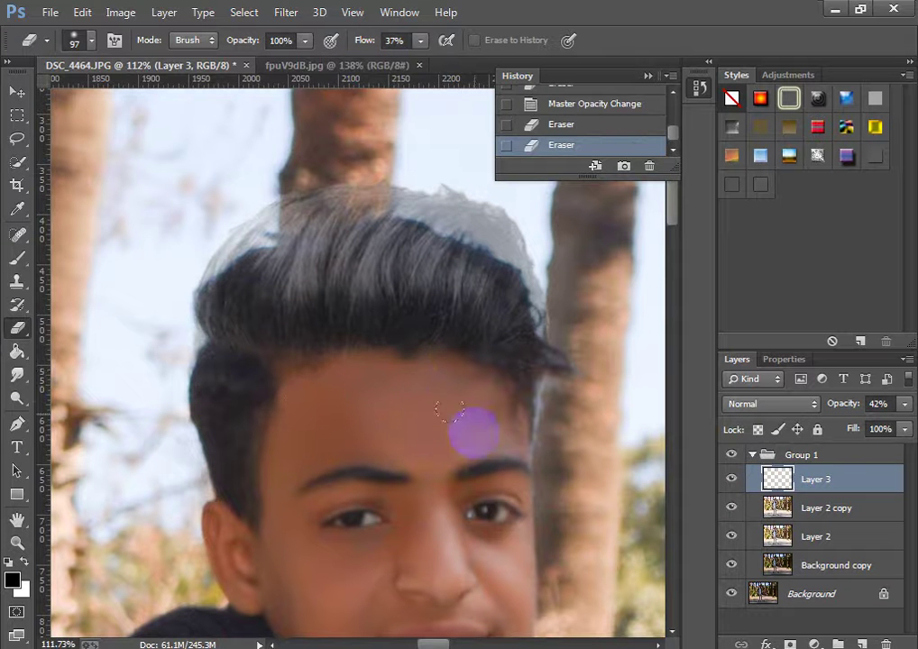
left_click(239, 338)
Restore Layer 3's opacity to 100% and make Layer 2 copy the active layer
left_click(905, 403)
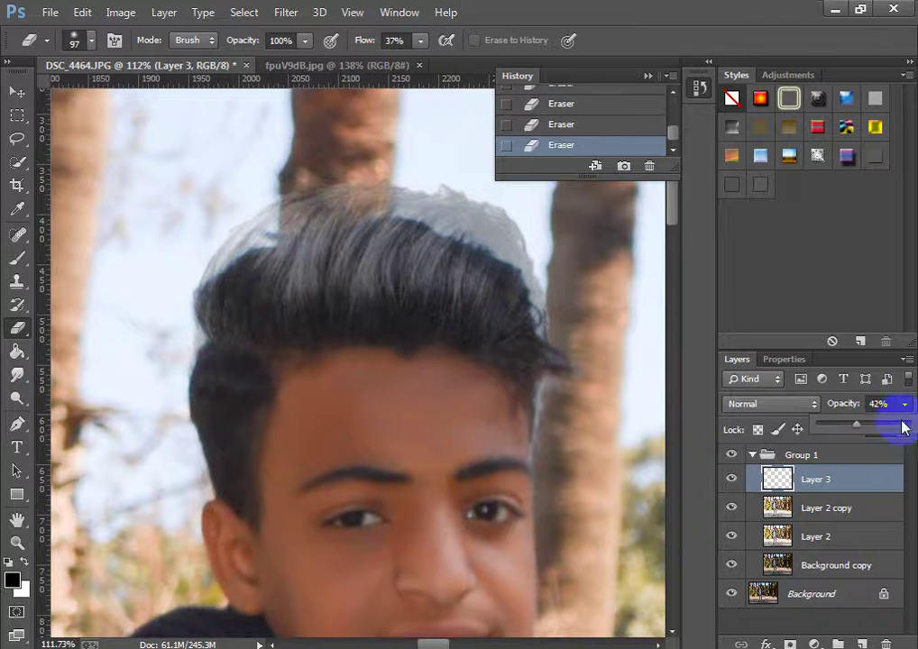
left_click(908, 425)
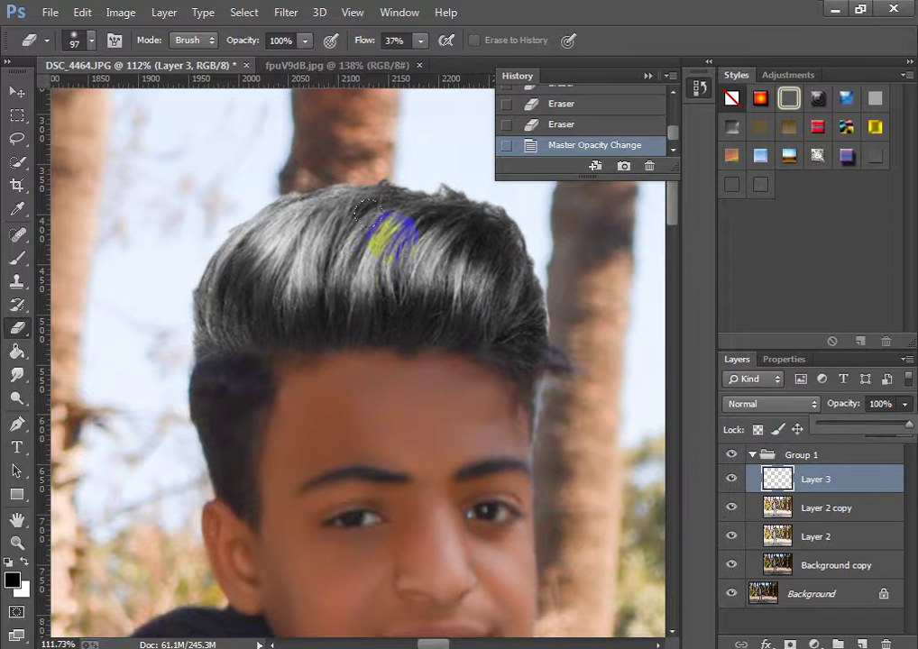
left_click(17, 543)
left_click_drag(352, 364, 379, 385)
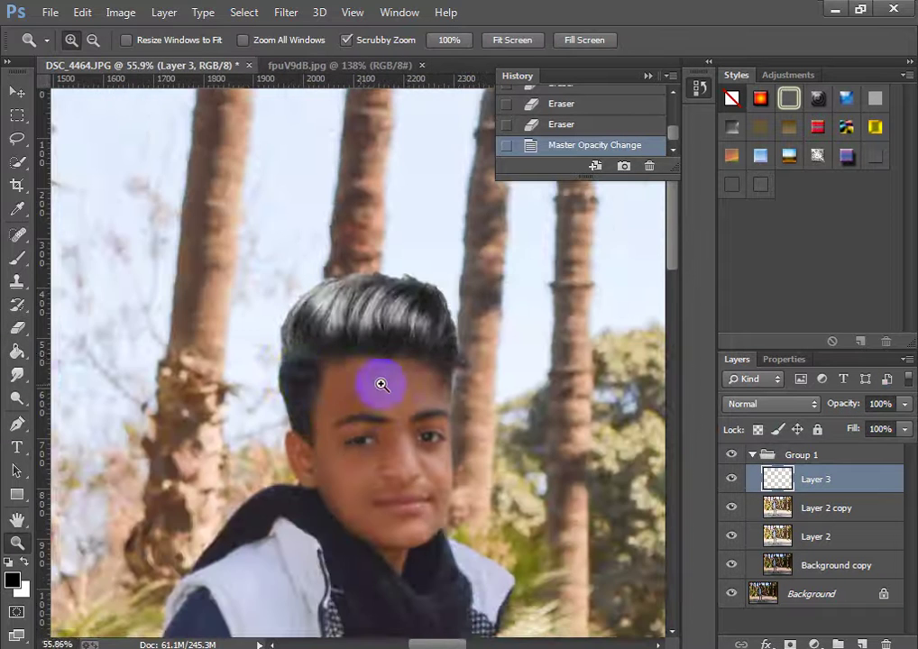
left_click_drag(433, 347, 504, 369)
left_click(805, 508)
left_click_drag(551, 347, 572, 325)
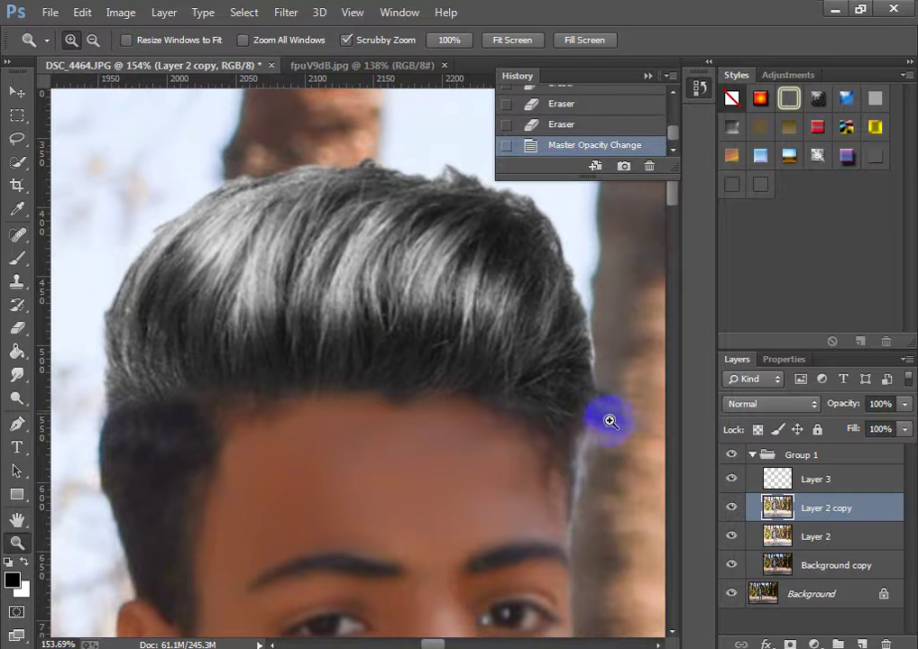
left_click(17, 138)
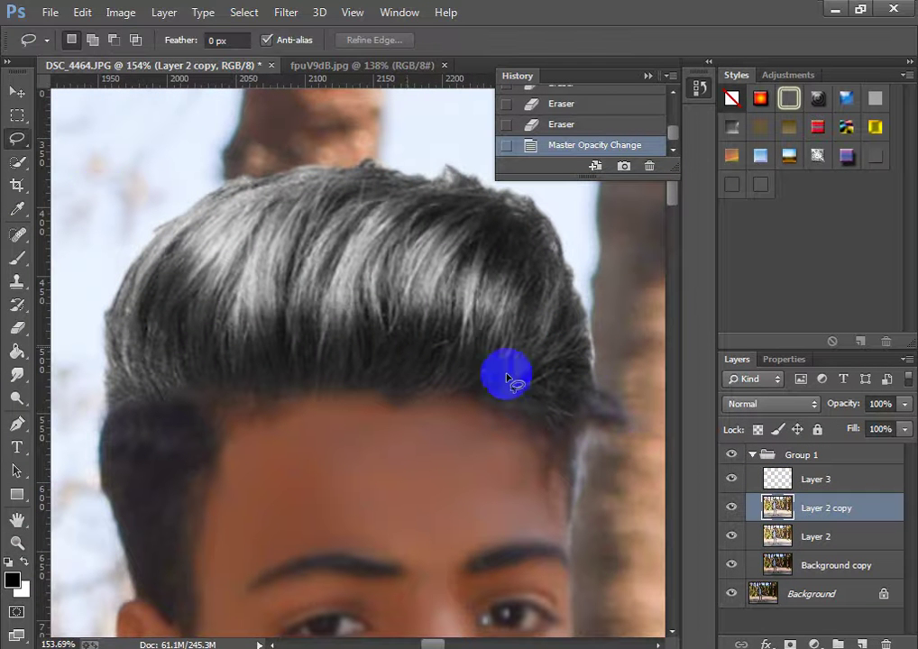
mouse_move(632, 439)
left_mouse_down()
mouse_move(642, 407)
mouse_move(600, 401)
left_mouse_up()
left_click(600, 401)
right_click(600, 401)
left_click(77, 498)
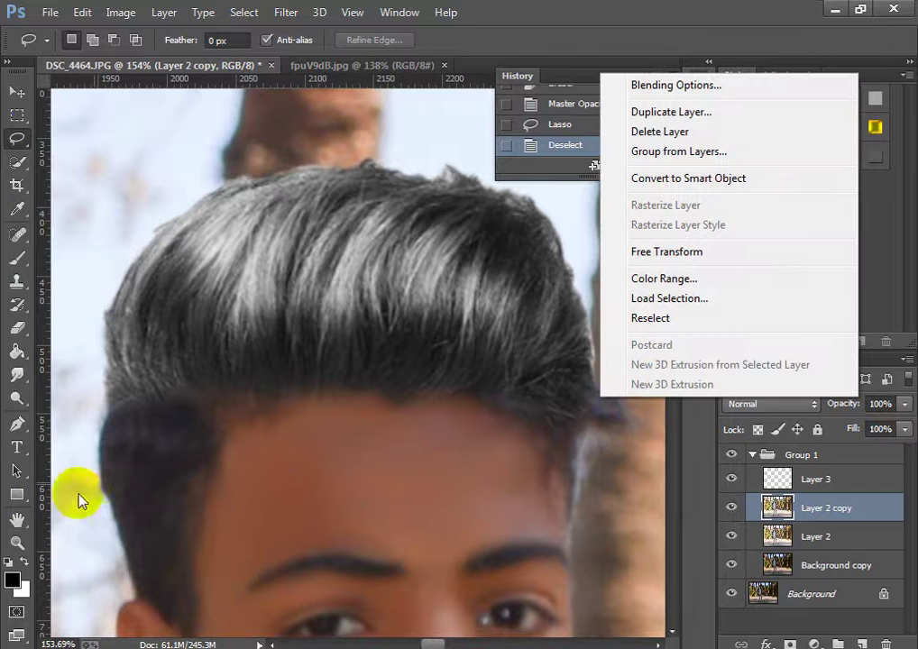
left_click(17, 543)
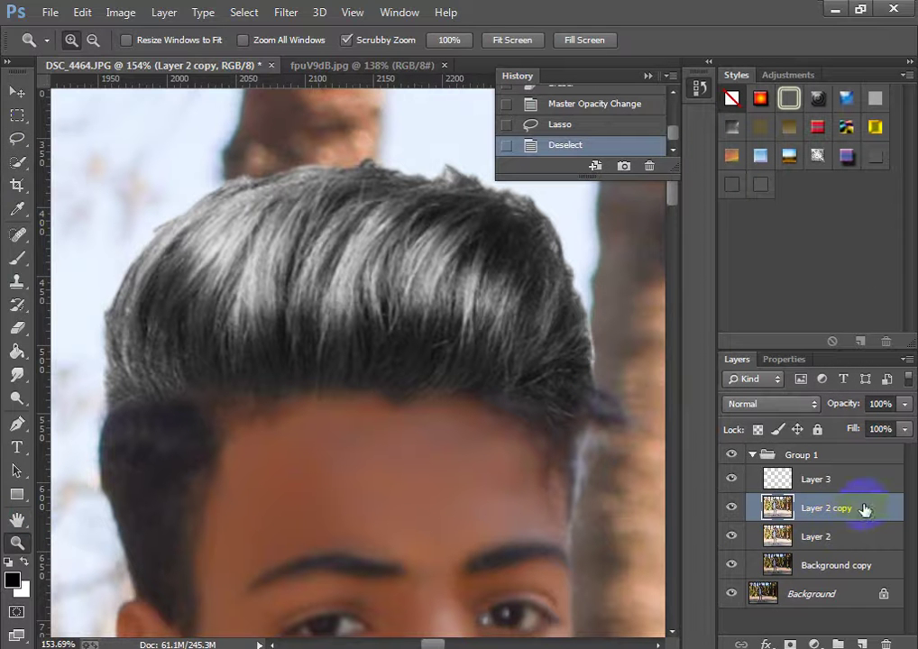
Lasso the stray tuft of original hair beside the right temple on Layer 2 copy, fill it with surrounding background, and deselect
left_click(17, 137)
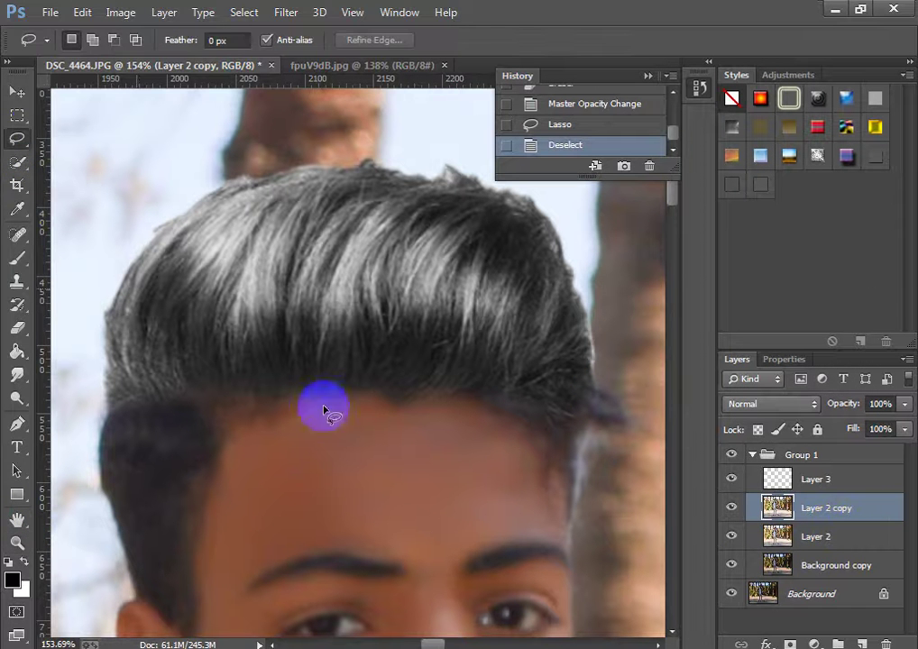
mouse_move(598, 366)
left_mouse_down()
mouse_move(591, 433)
mouse_move(624, 445)
left_mouse_up()
left_click_drag(606, 384, 604, 387)
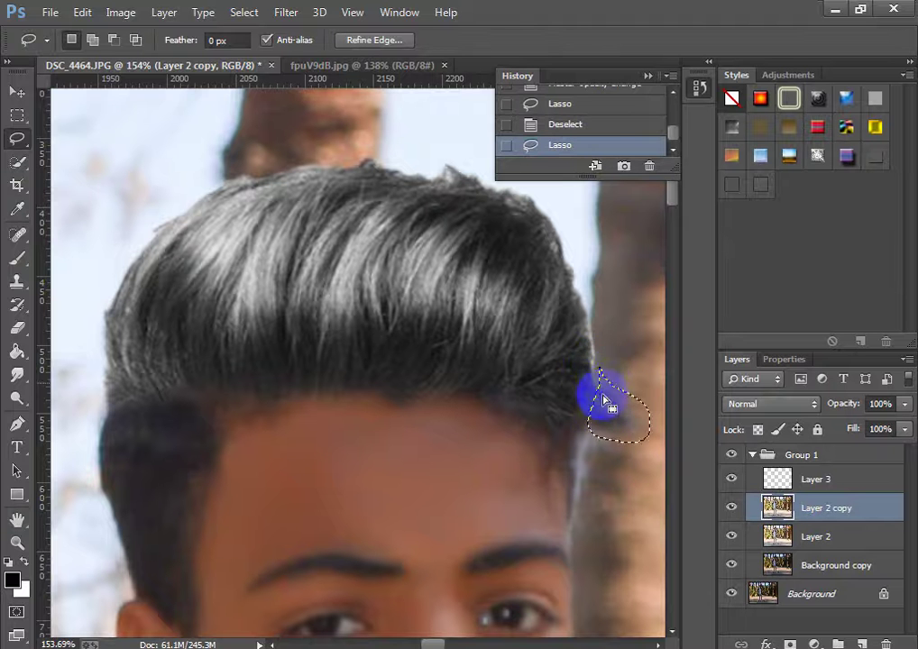
right_click(610, 416)
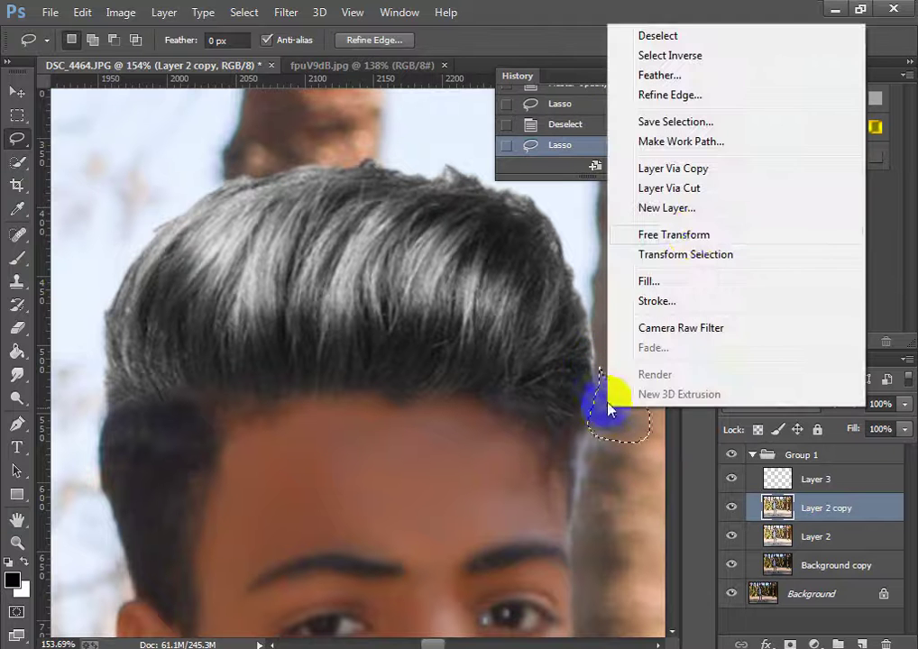
left_click(663, 280)
left_click(559, 187)
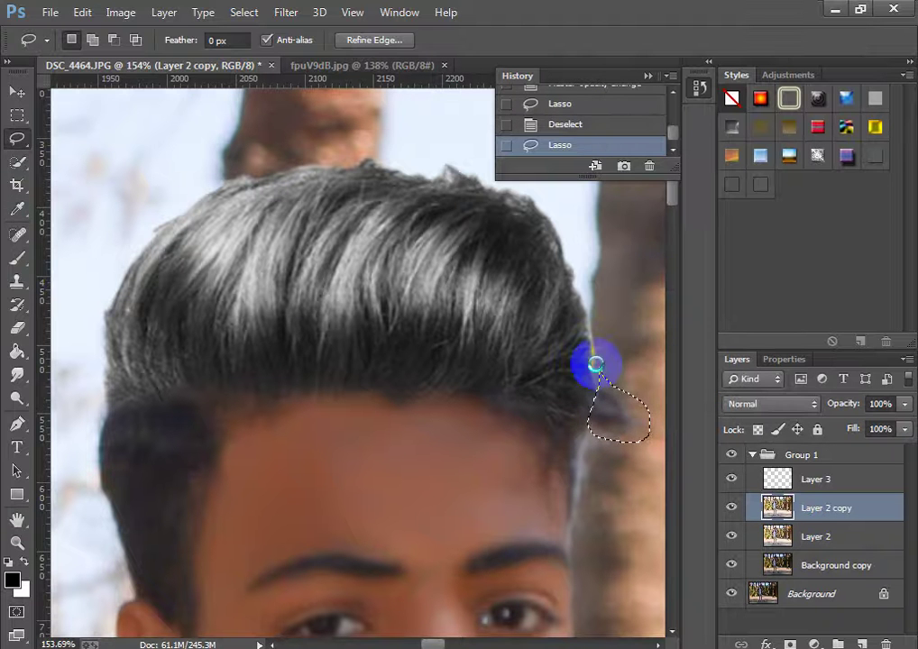
key("ctrl+d")
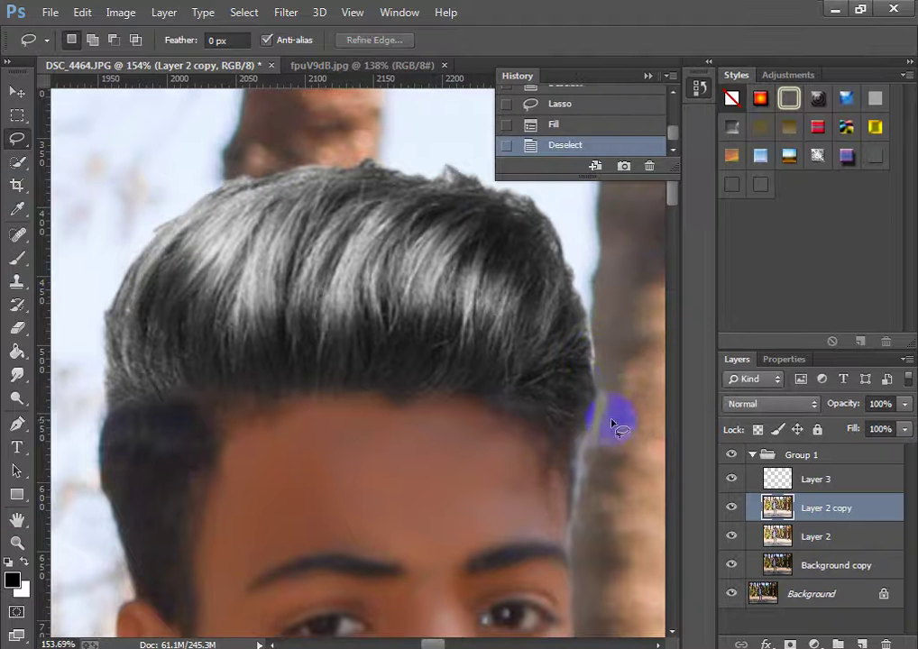
Compare the right temple before and after the fill by stepping back and forward through the history states
left_click(16, 542)
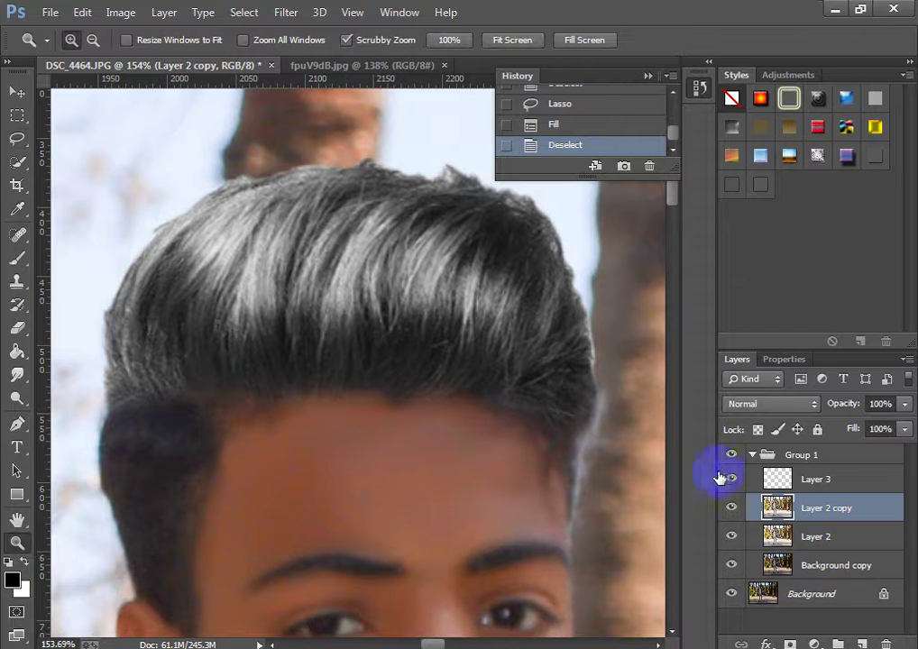
left_click(570, 88)
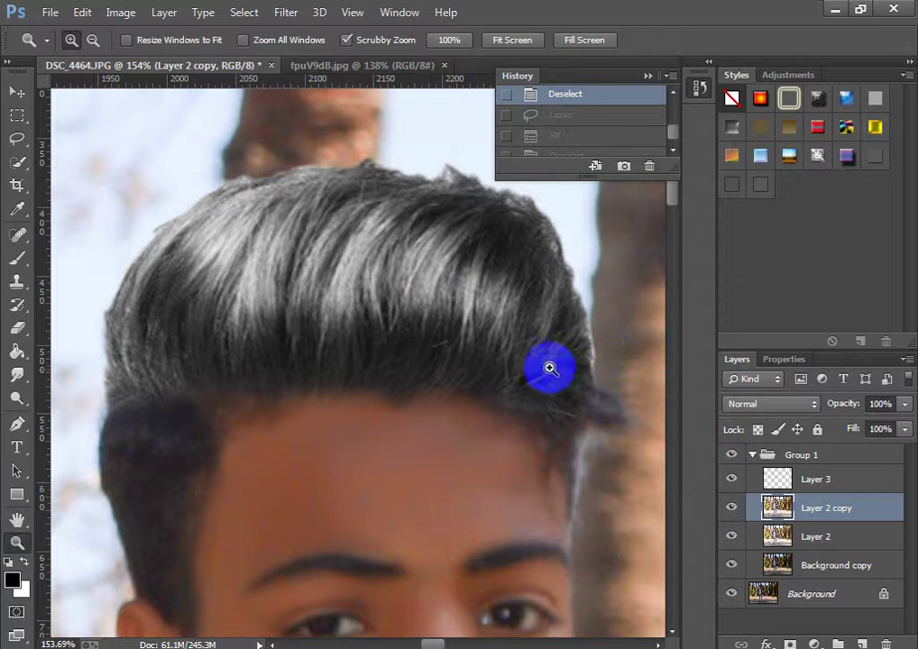
left_click(582, 116)
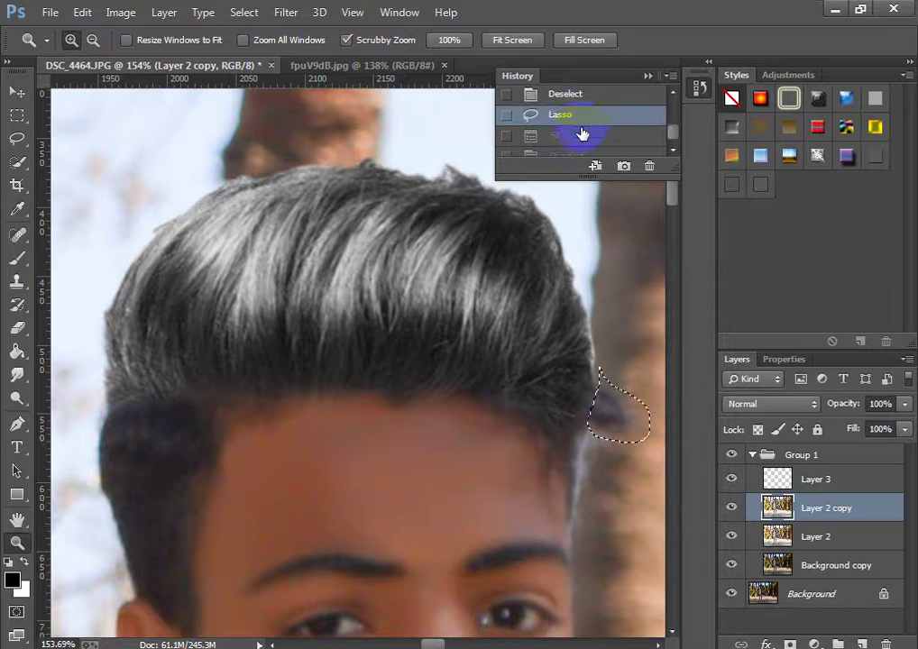
left_click(581, 135)
left_click(576, 154)
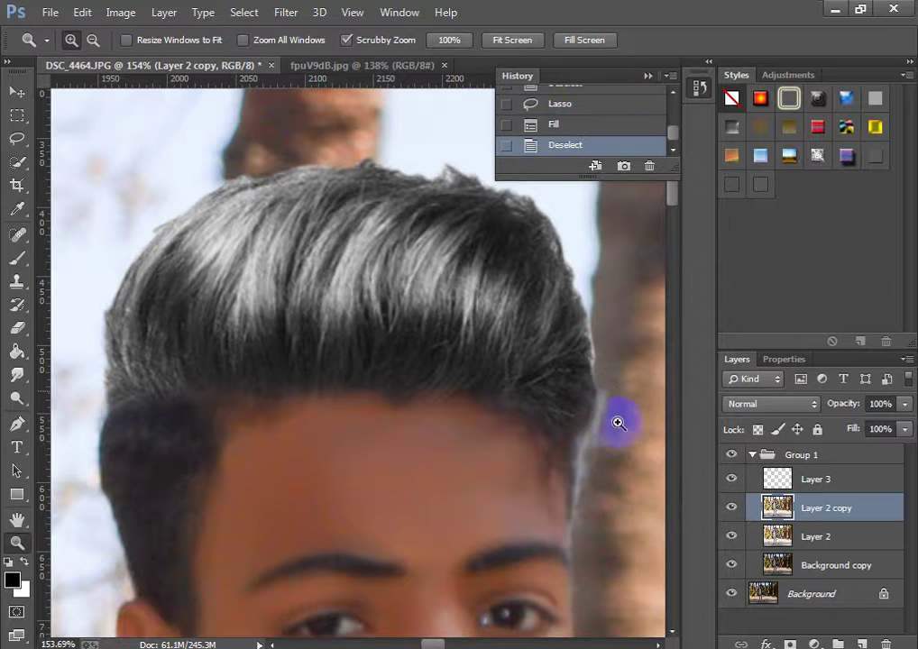
mouse_move(616, 420)
left_mouse_down()
mouse_move(586, 394)
mouse_move(498, 366)
mouse_move(548, 373)
mouse_move(615, 348)
left_mouse_up()
Apply a Black & White adjustment to Layer 3 with Reds -200, Yellows -193, Greens -179, Cyans -200 and Blues strongly lowered
left_click(796, 479)
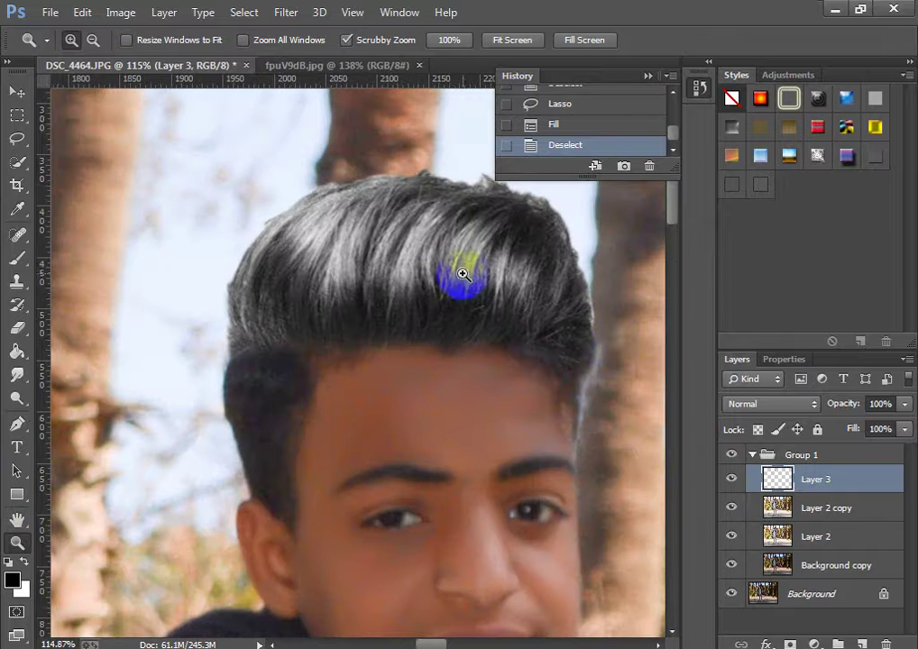
left_click_drag(463, 272, 484, 267)
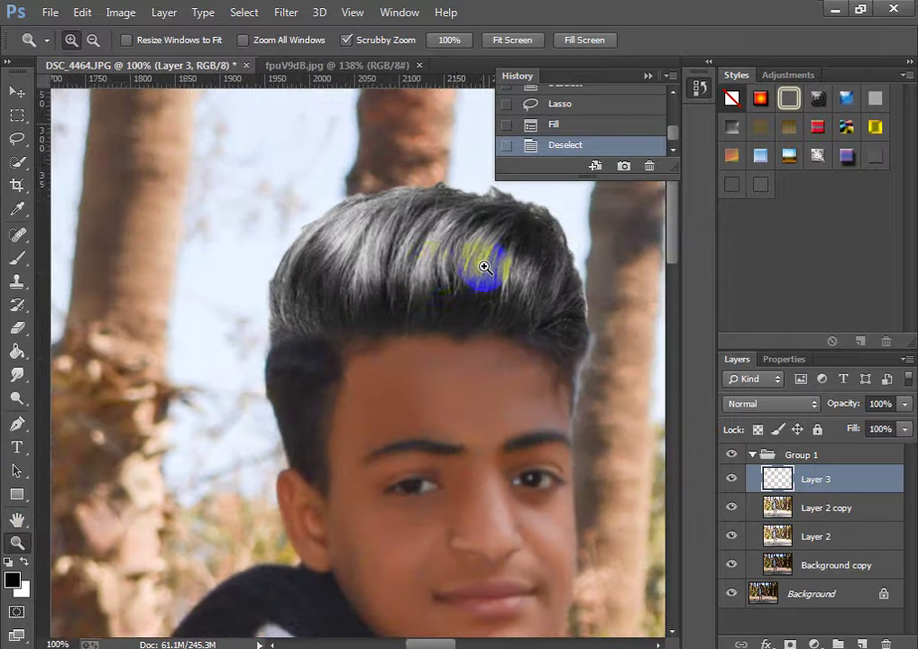
left_click(120, 12)
left_click(286, 385)
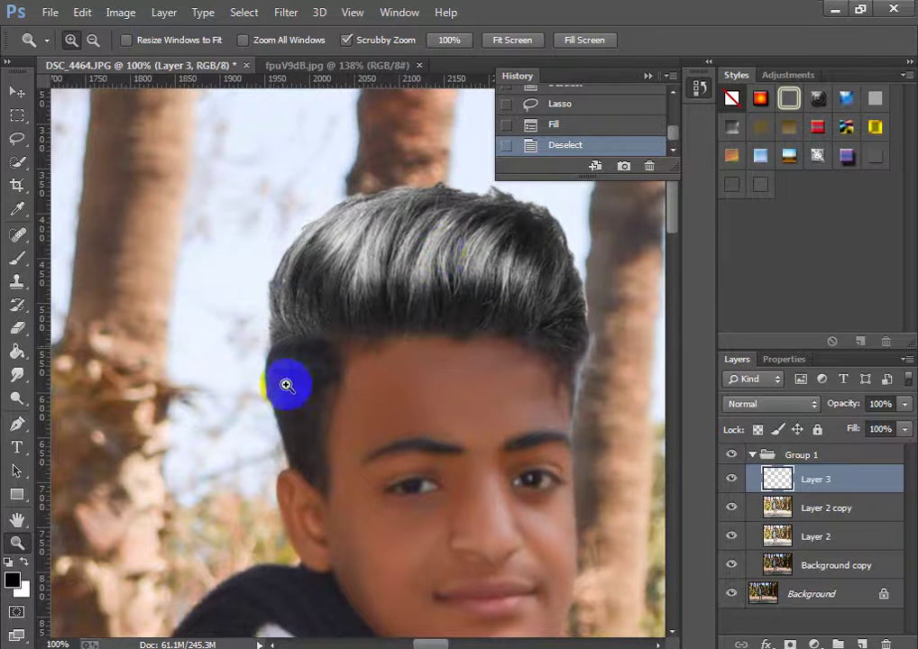
left_click(126, 13)
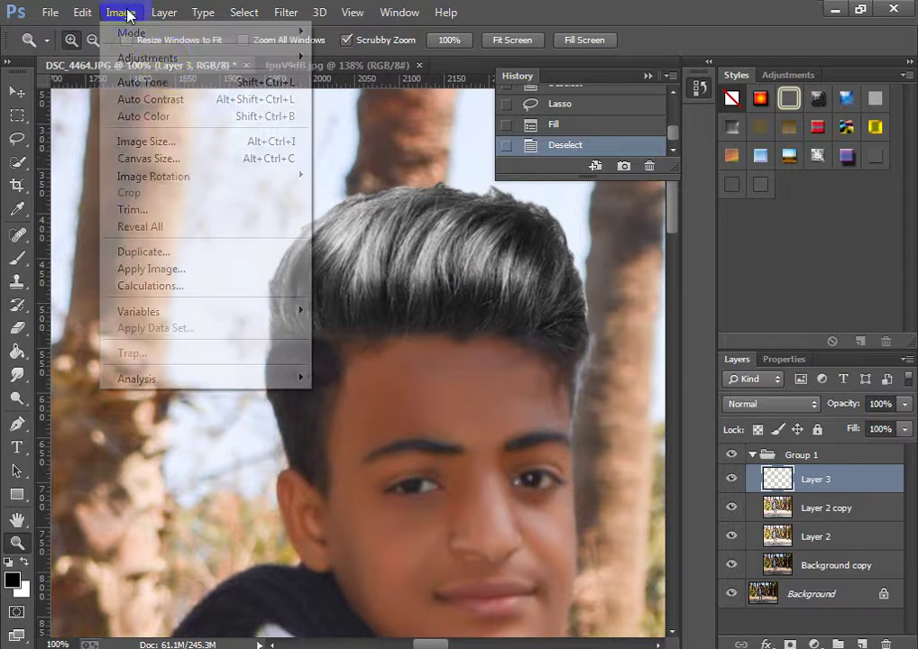
mouse_move(162, 57)
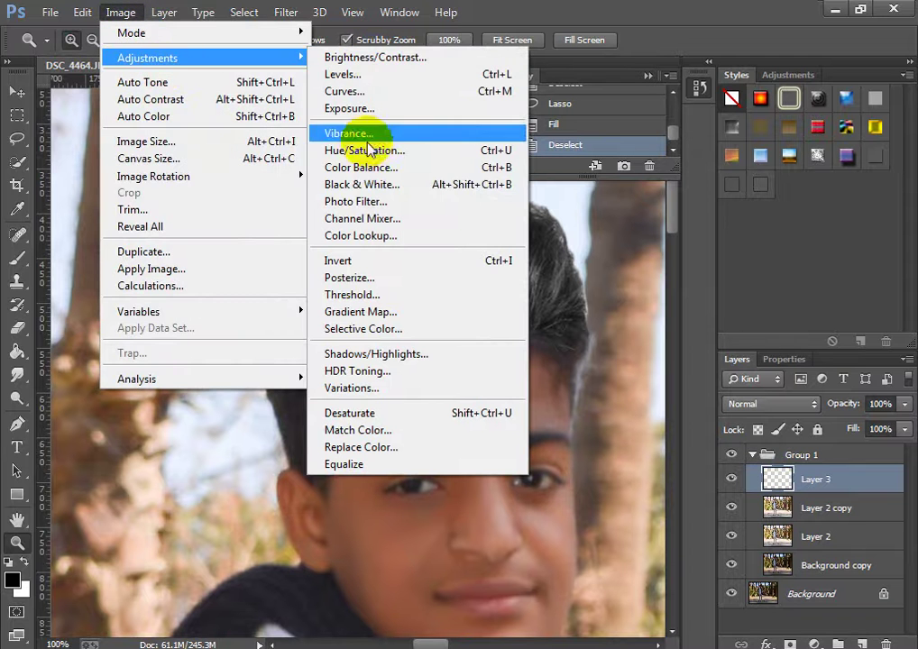
left_click(363, 188)
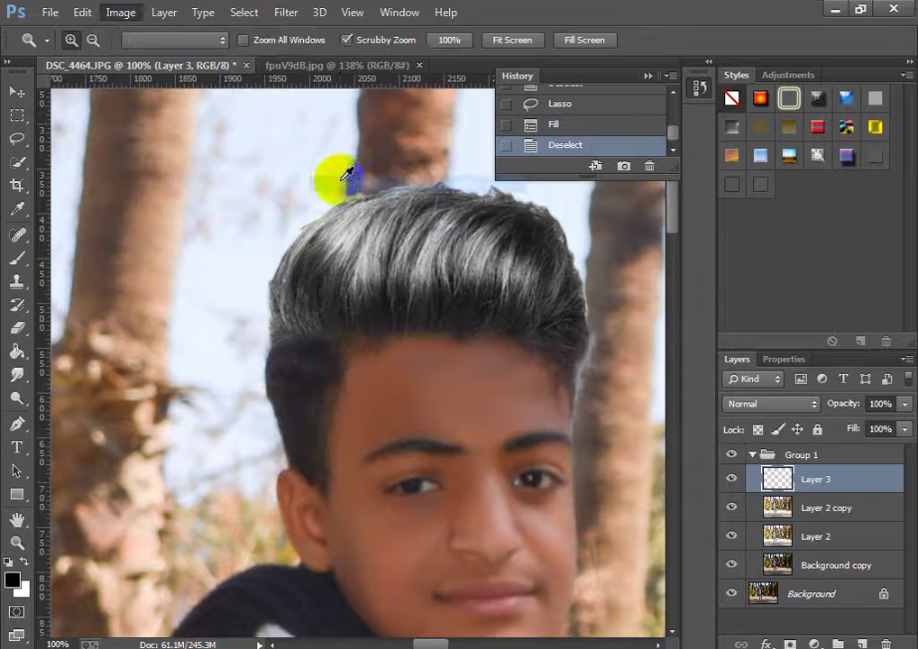
left_click_drag(593, 211, 639, 251)
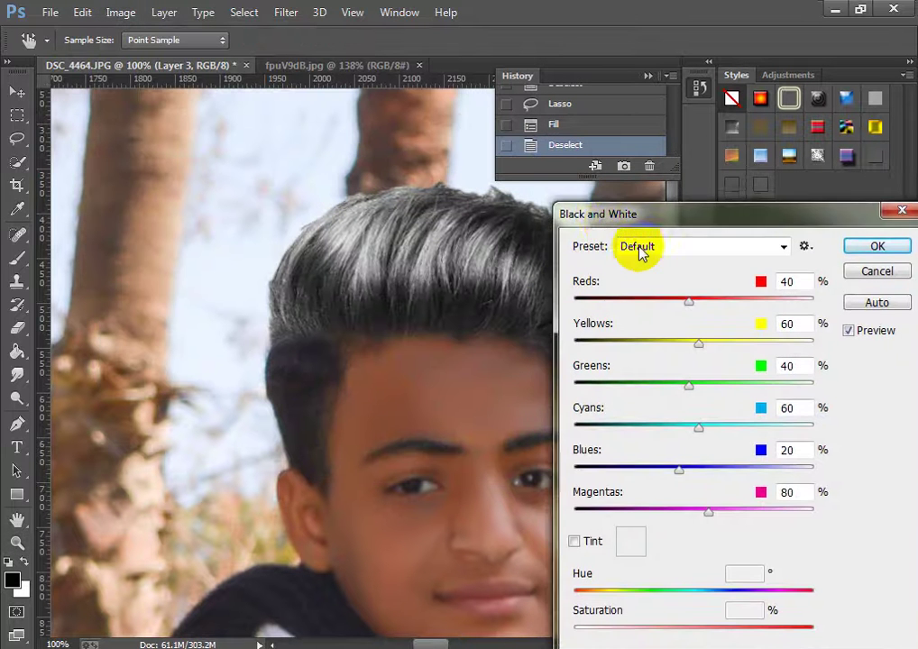
left_click_drag(727, 335, 557, 322)
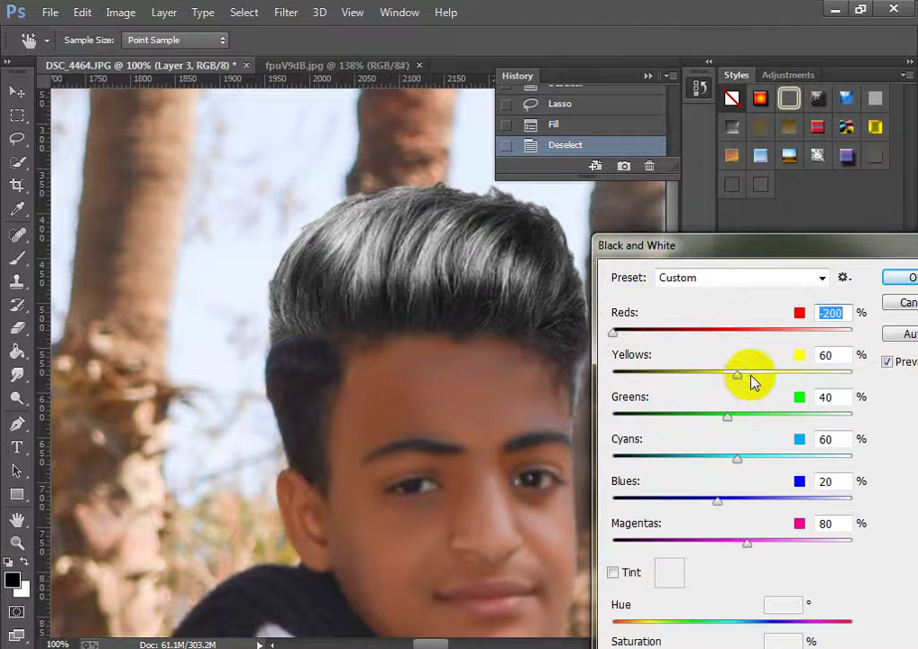
left_click_drag(598, 370, 596, 375)
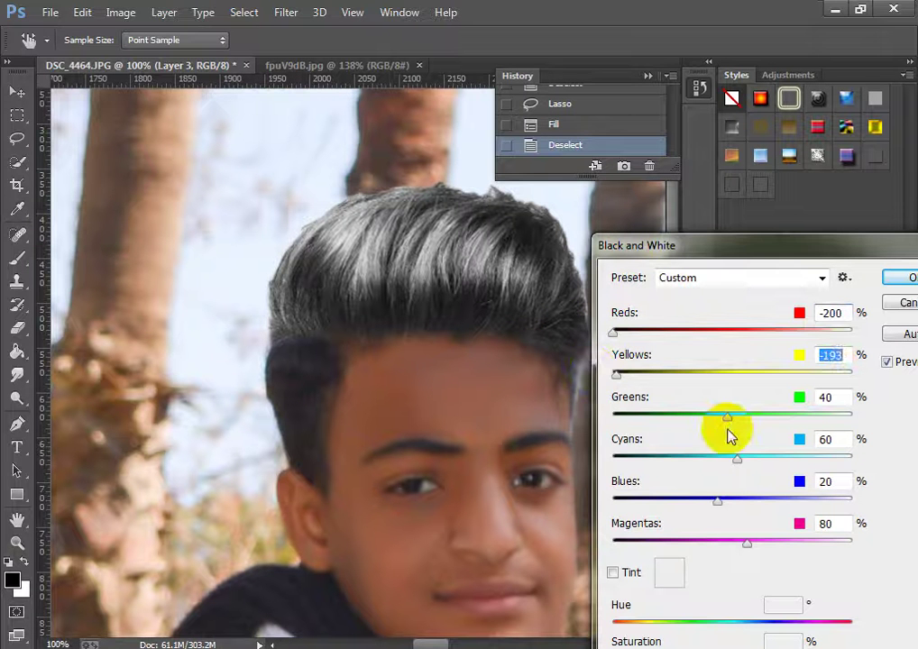
left_click_drag(727, 430, 621, 418)
left_click_drag(736, 459, 615, 460)
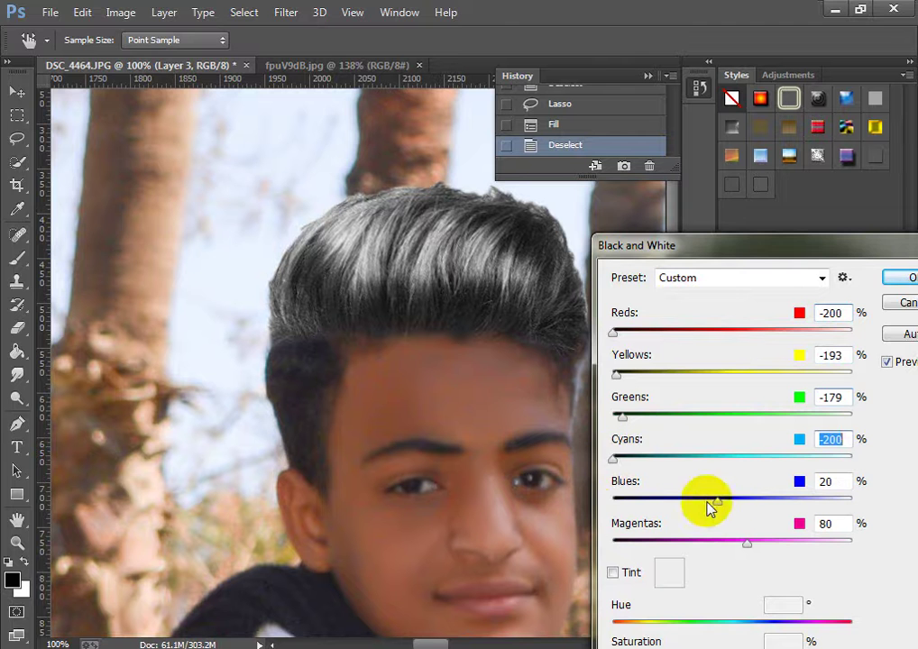
left_click_drag(707, 509, 596, 510)
left_click(901, 278)
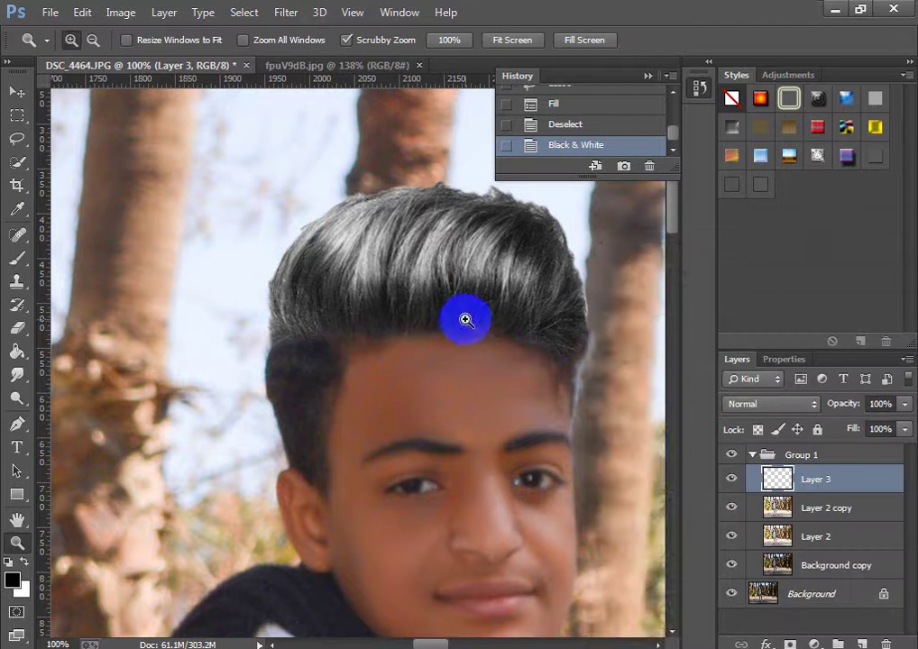
Darken the hair on Layer 3 with a Brightness/Contrast adjustment, setting brightness to -102
left_click_drag(471, 298, 573, 264)
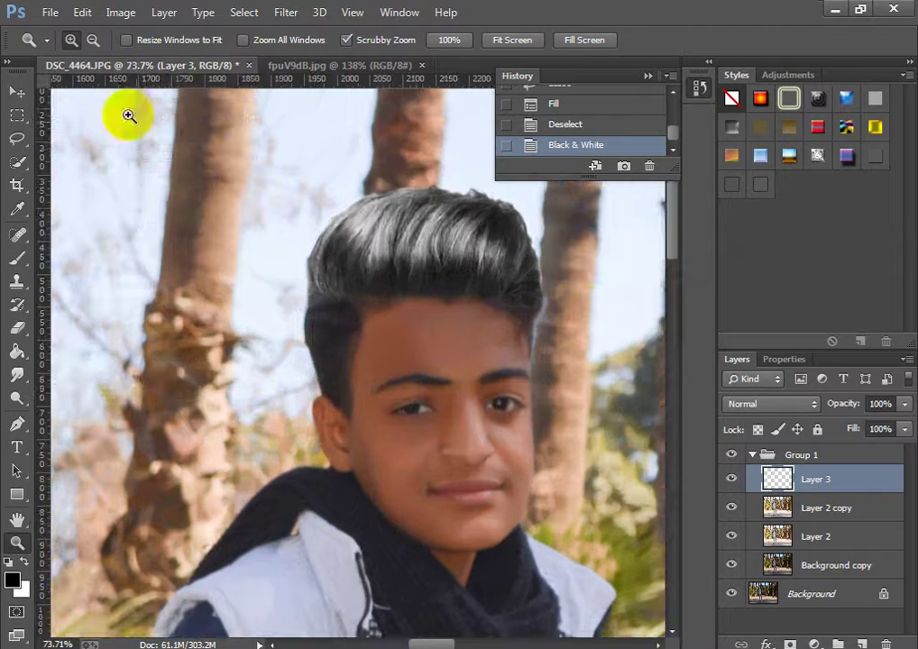
left_click(120, 12)
mouse_move(153, 58)
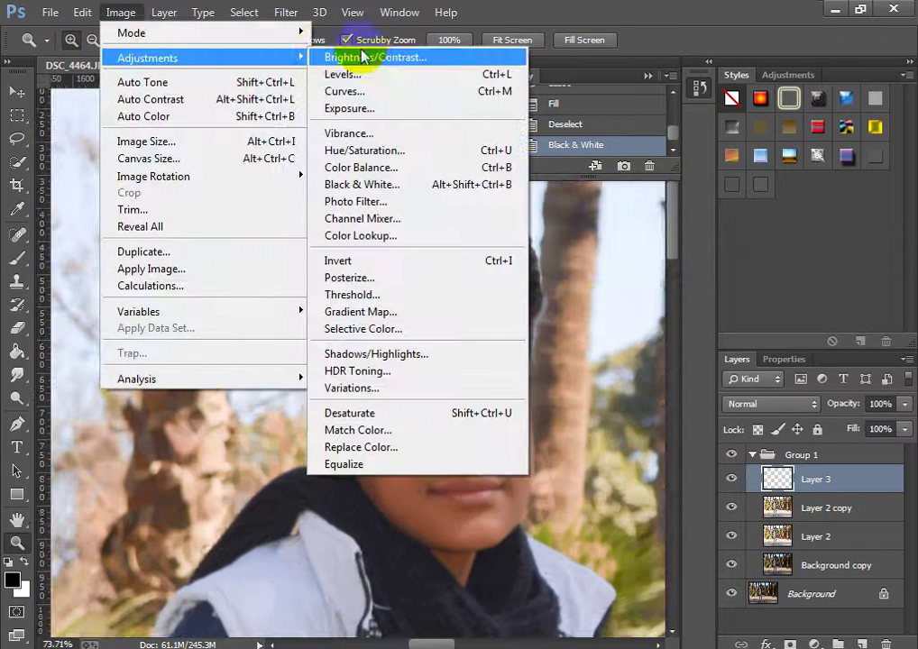
left_click(363, 56)
left_click_drag(383, 459, 512, 466)
left_click_drag(487, 511, 429, 510)
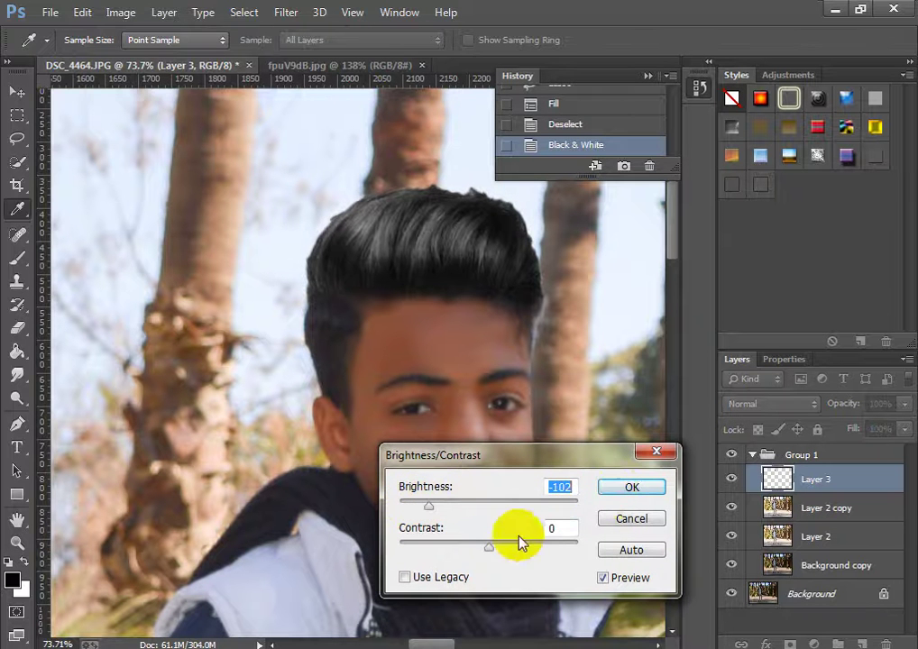
left_click(619, 492)
Free-transform the hair on Layer 3, stretching it up and down to about 116% height at 100% width, and apply it
left_click_drag(510, 221, 546, 213)
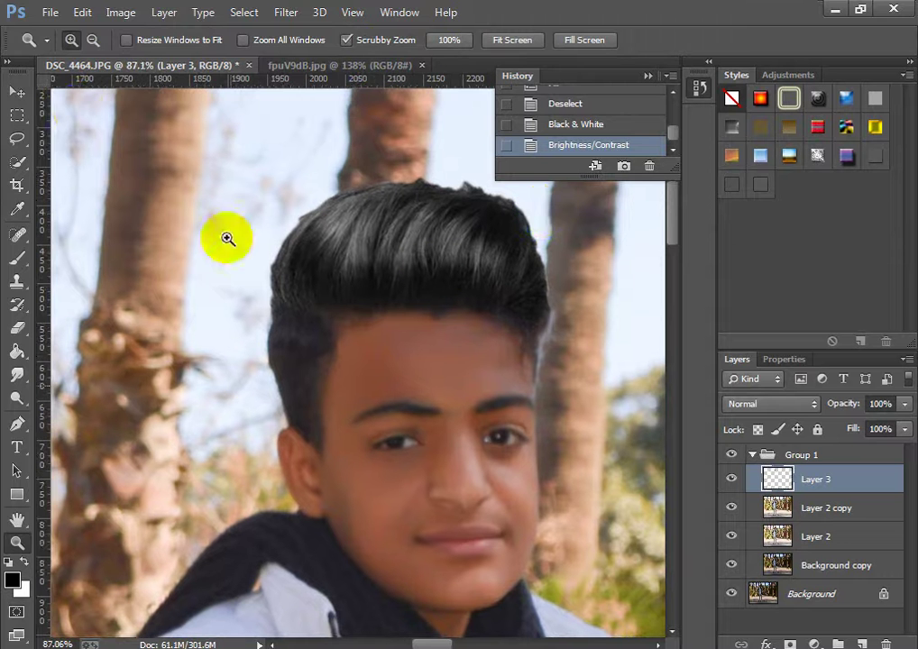
left_click(17, 92)
left_click_drag(411, 175, 414, 162)
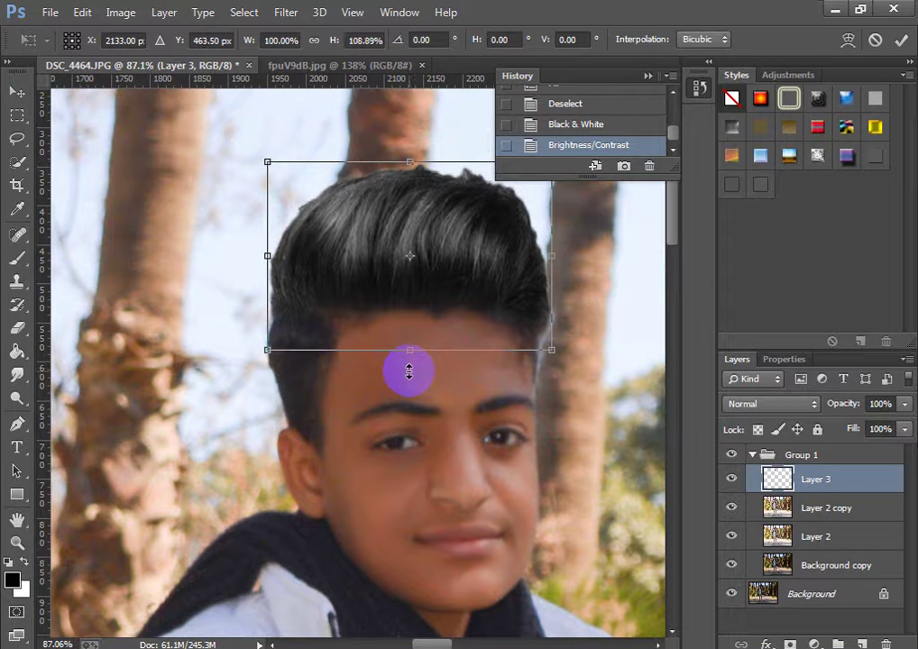
left_click_drag(409, 371, 406, 369)
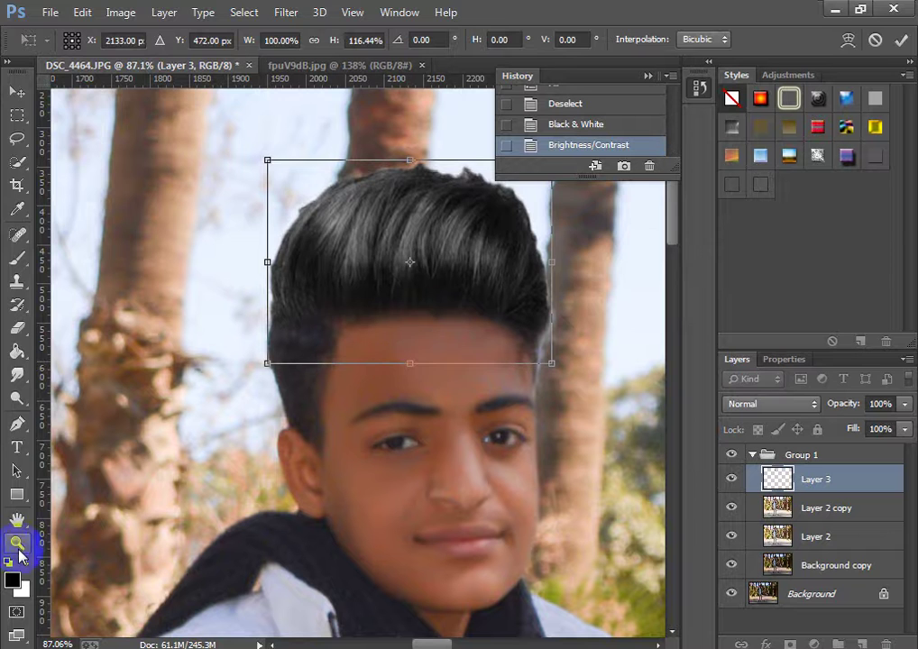
left_click(17, 542)
left_click(383, 263)
Erase the stray hair tips along the top outline on Layer 3 with a 24 px soft eraser, raising its flow to 100%
left_click_drag(365, 259, 359, 260)
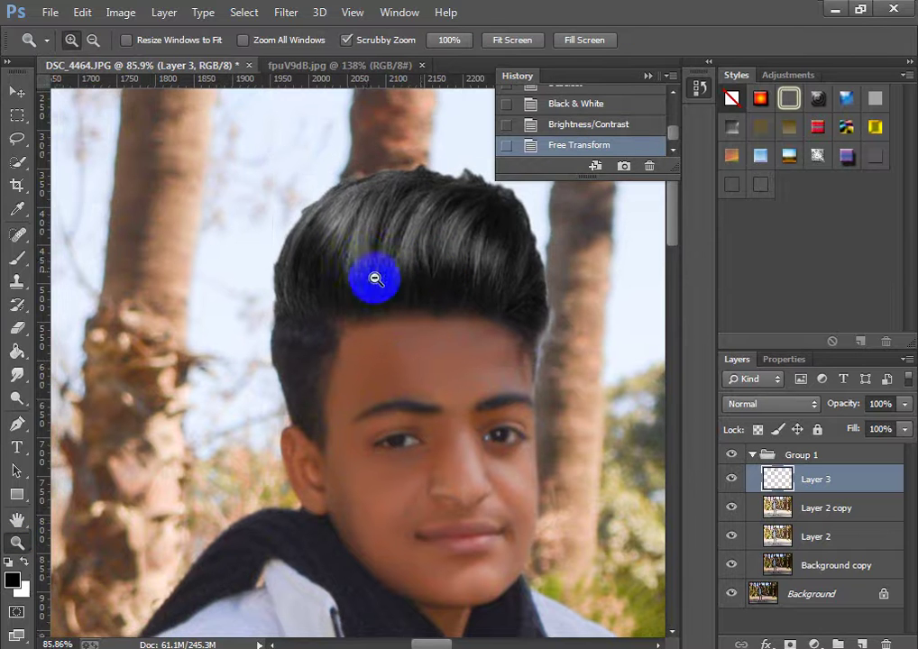
left_click_drag(437, 269, 558, 229)
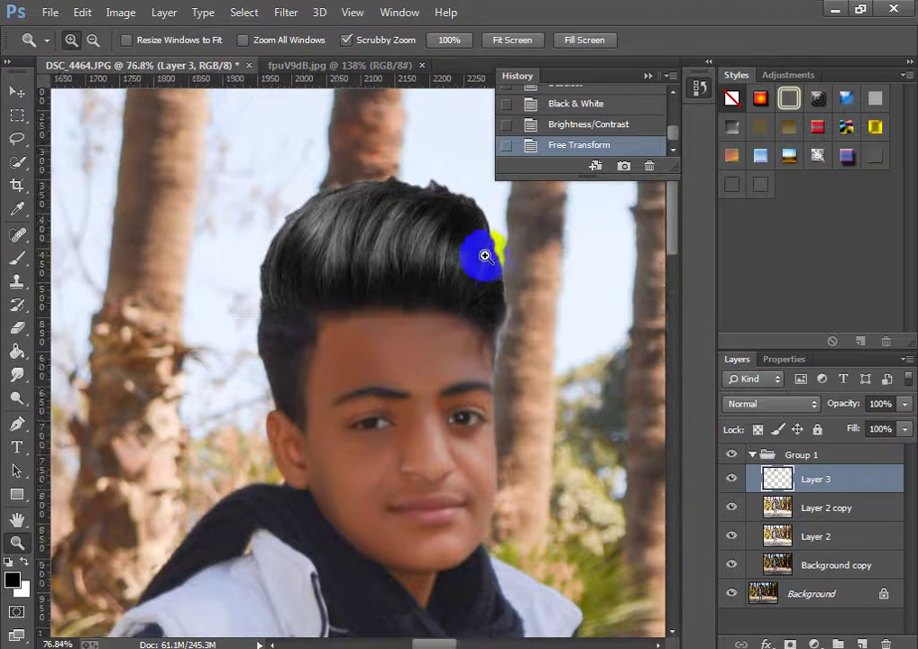
left_click_drag(483, 252, 512, 239)
left_click(17, 328)
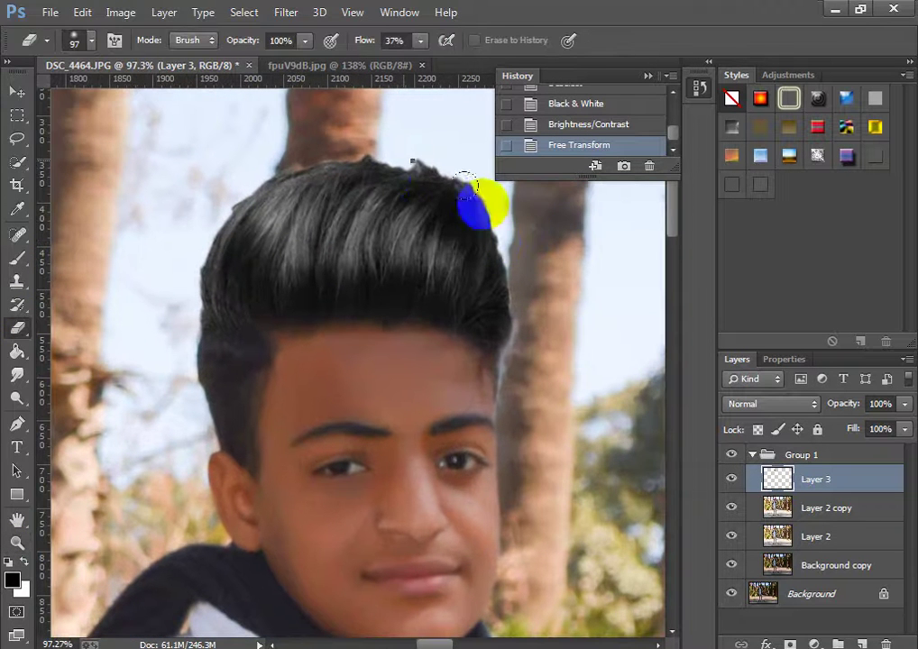
right_click(485, 205)
left_click(504, 203)
left_click(510, 203)
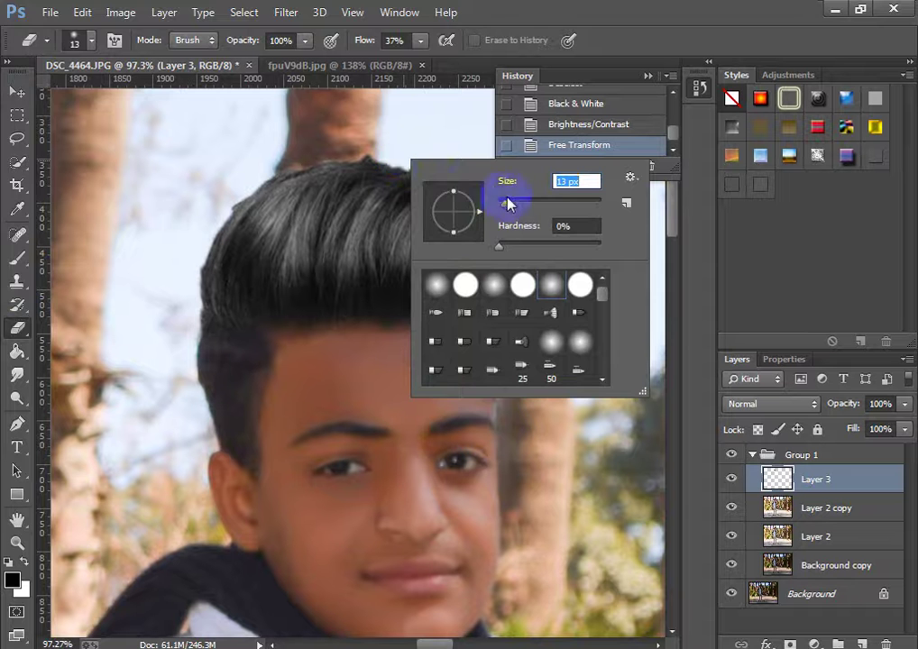
left_click(409, 155)
left_click(460, 107)
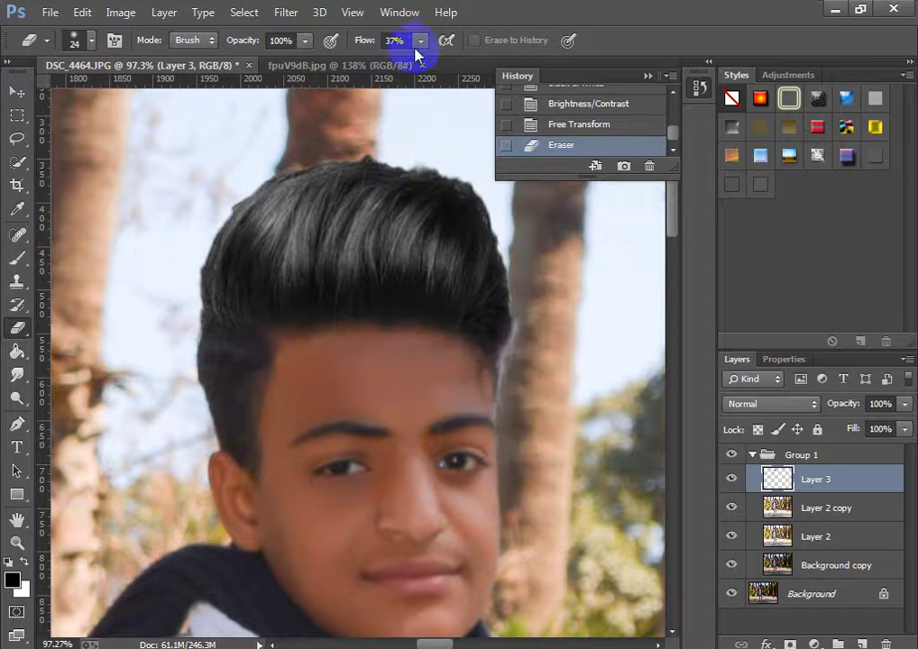
left_click_drag(418, 42, 528, 98)
mouse_move(445, 170)
left_mouse_down()
mouse_move(399, 154)
mouse_move(369, 156)
mouse_move(383, 148)
left_mouse_up()
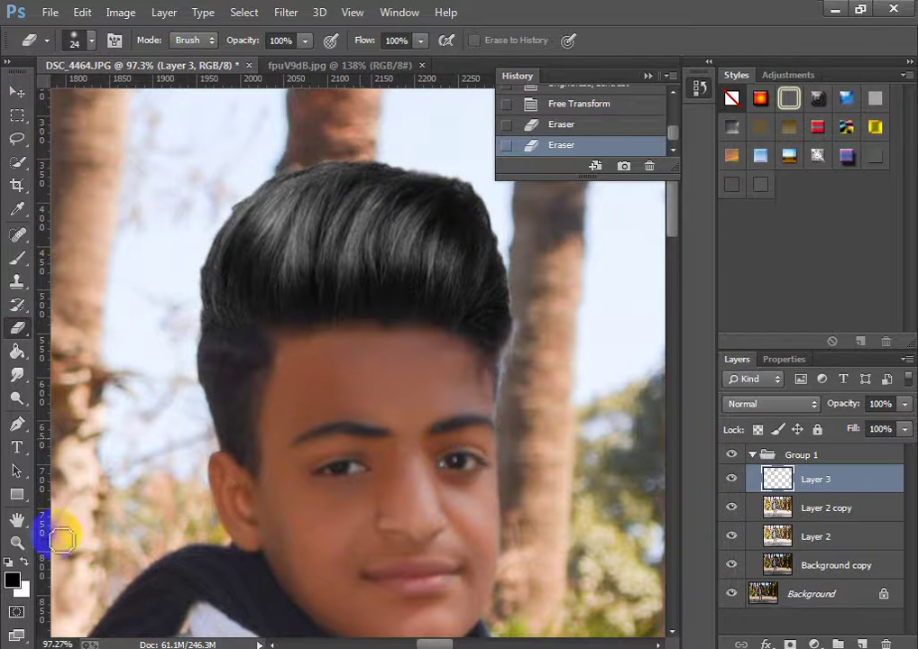
Tint the hair on Layer 3 with a midtone Color Balance of 5, -5, 5 (cyan-red, magenta-green, yellow-blue)
left_click(17, 542)
left_click_drag(343, 376, 379, 348)
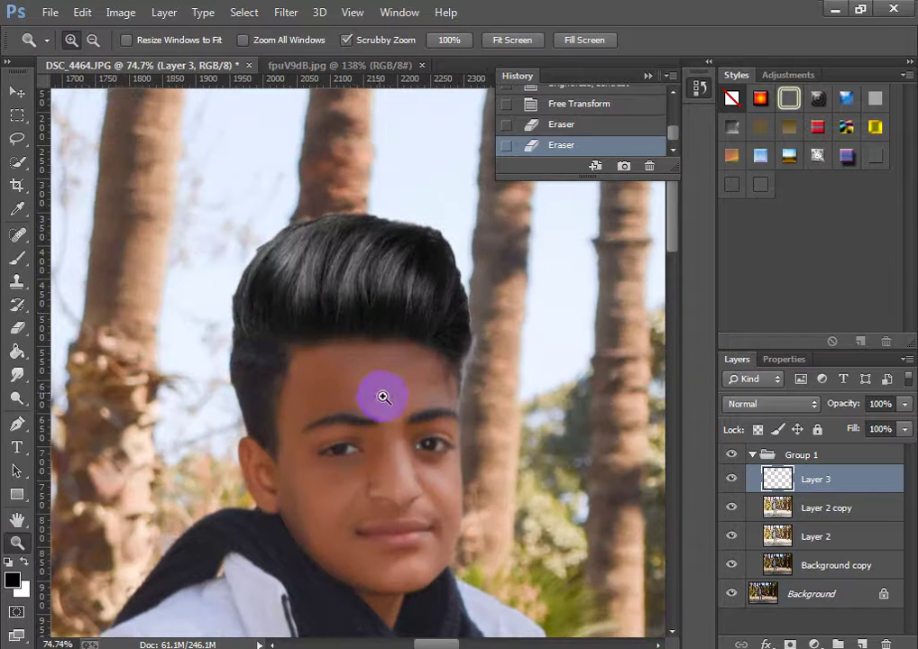
left_click_drag(381, 393, 343, 288)
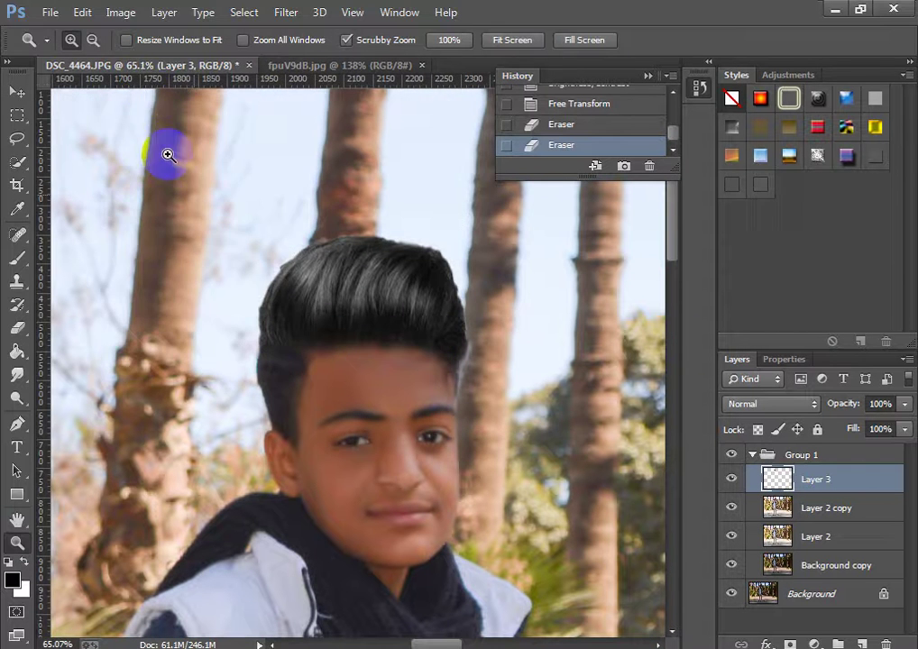
left_click(120, 13)
mouse_move(301, 56)
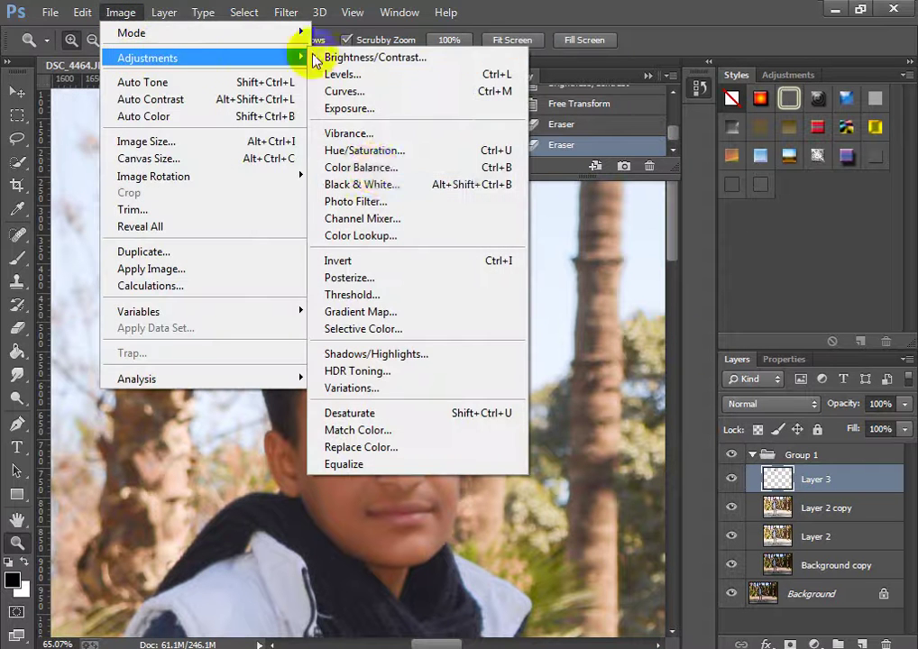
left_click(381, 168)
mouse_move(703, 435)
left_mouse_down()
mouse_move(695, 434)
mouse_move(706, 430)
left_mouse_up()
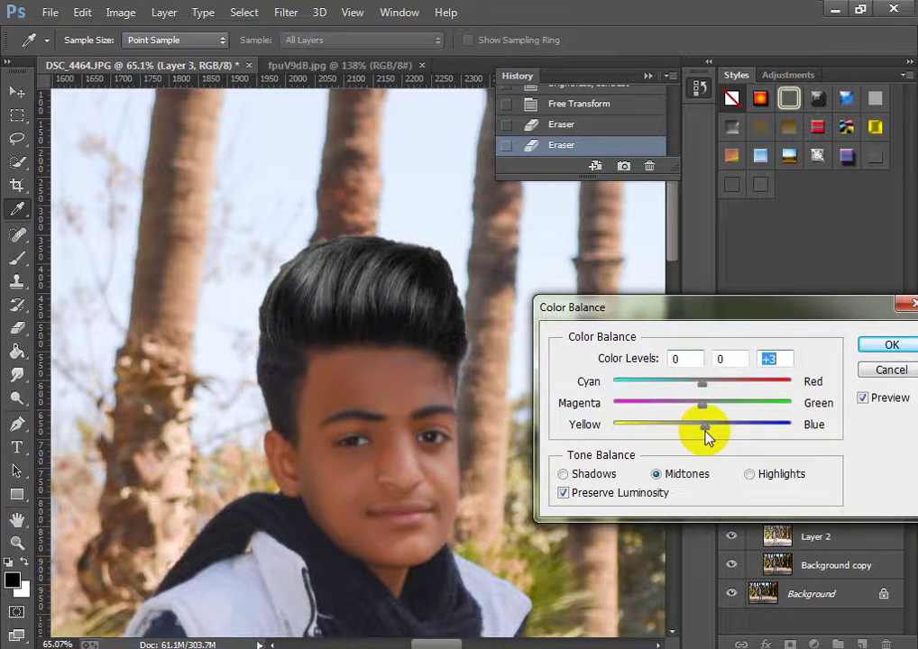
left_click_drag(707, 385, 710, 390)
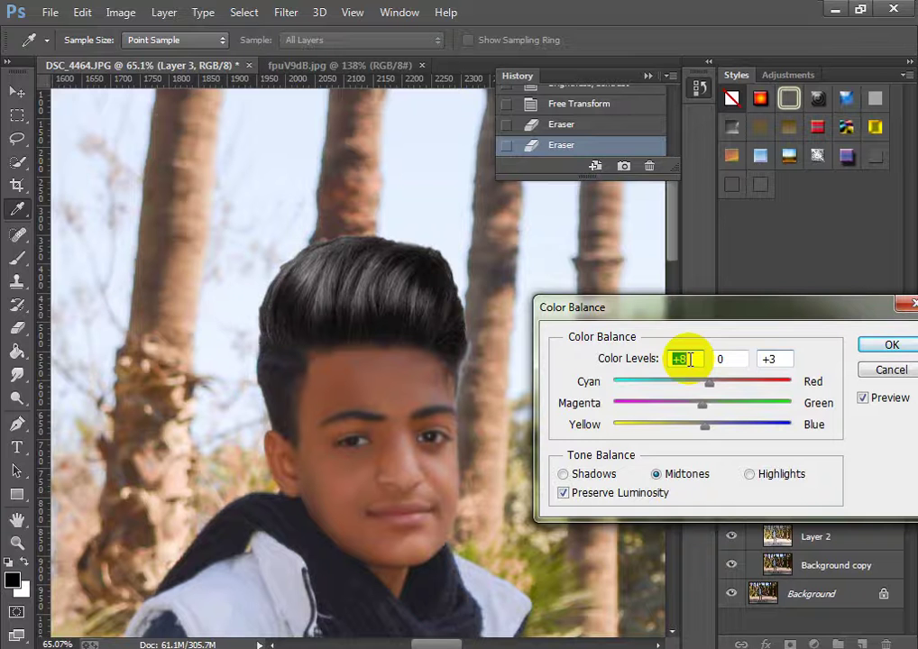
type("5")
double_click(771, 360)
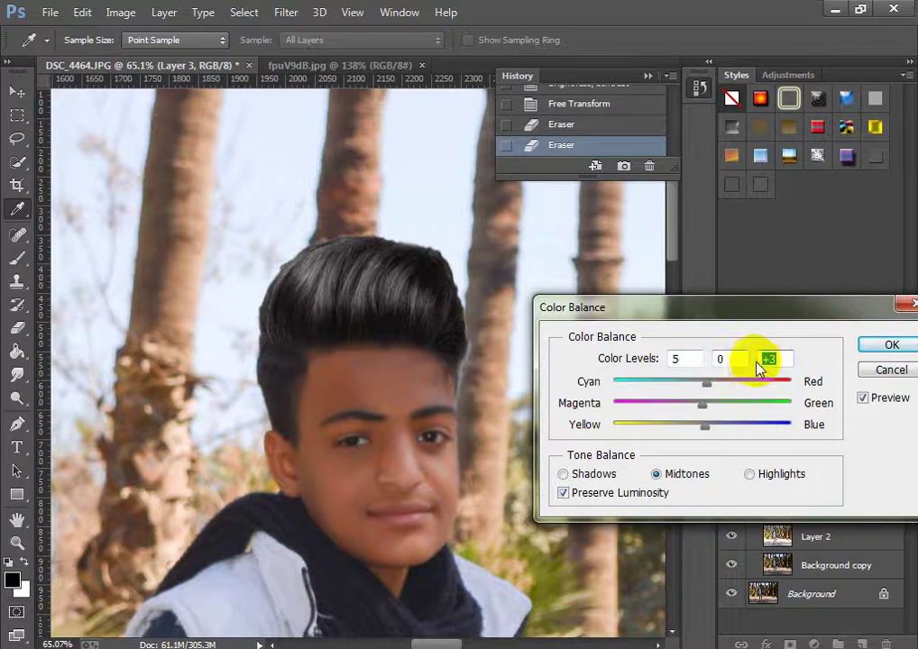
type("5")
double_click(728, 360)
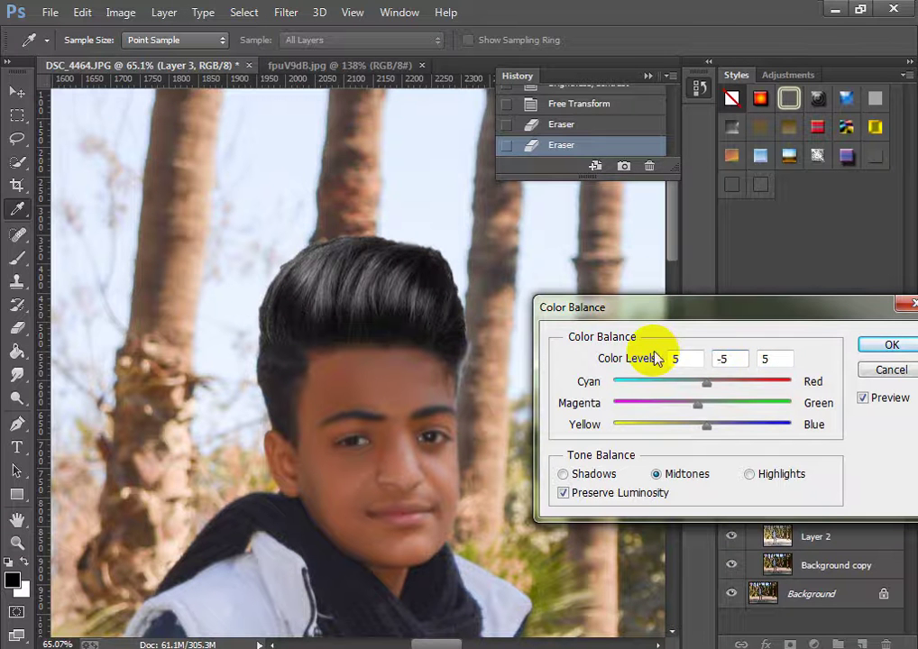
left_click(890, 344)
Stamp all visible layers into a new layer above Layer 3 and duplicate the stamped layer
key("z")
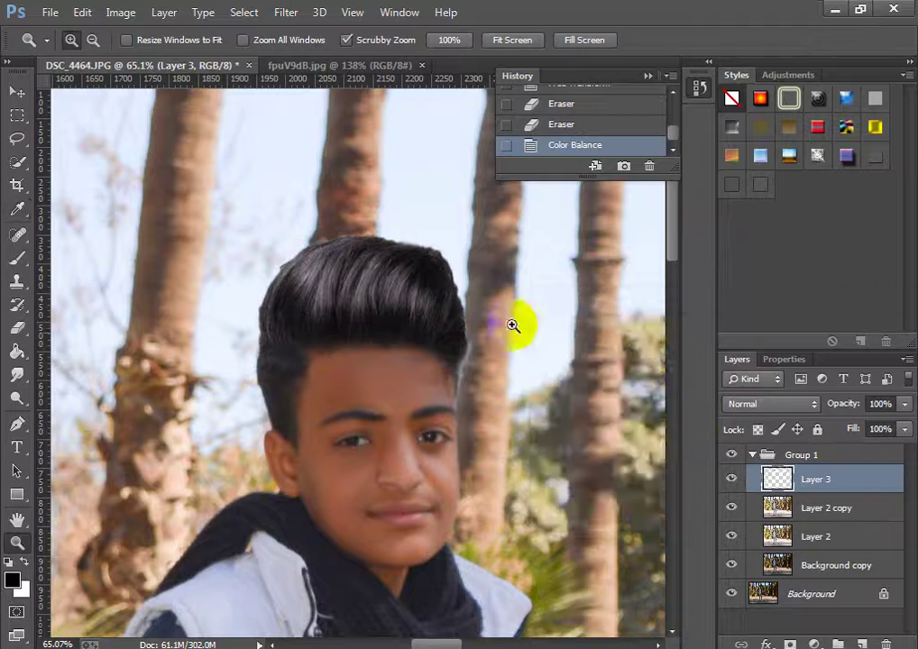
left_click_drag(512, 324, 488, 285)
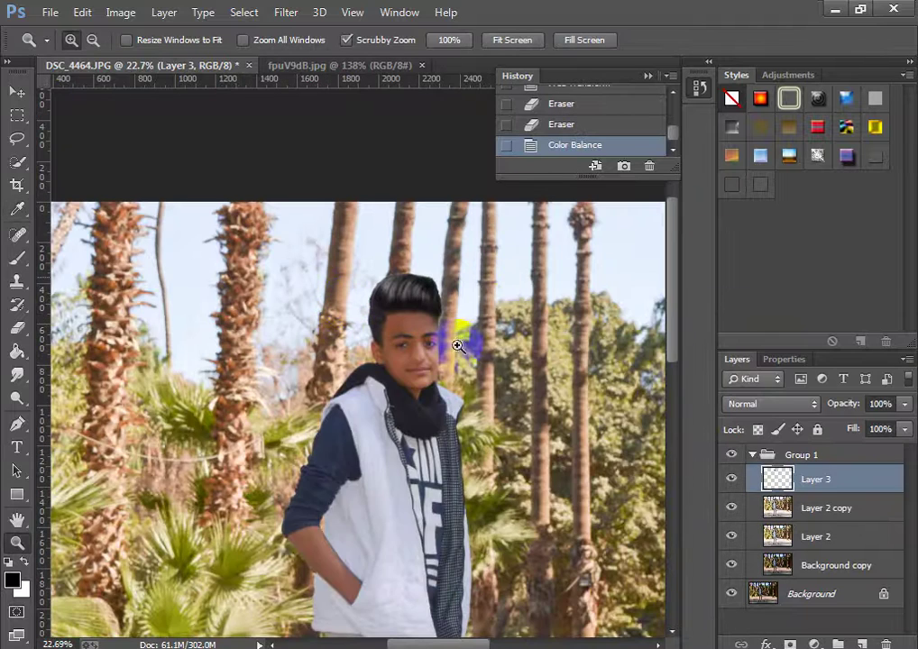
left_click_drag(433, 317, 522, 280)
left_click_drag(410, 319, 360, 377)
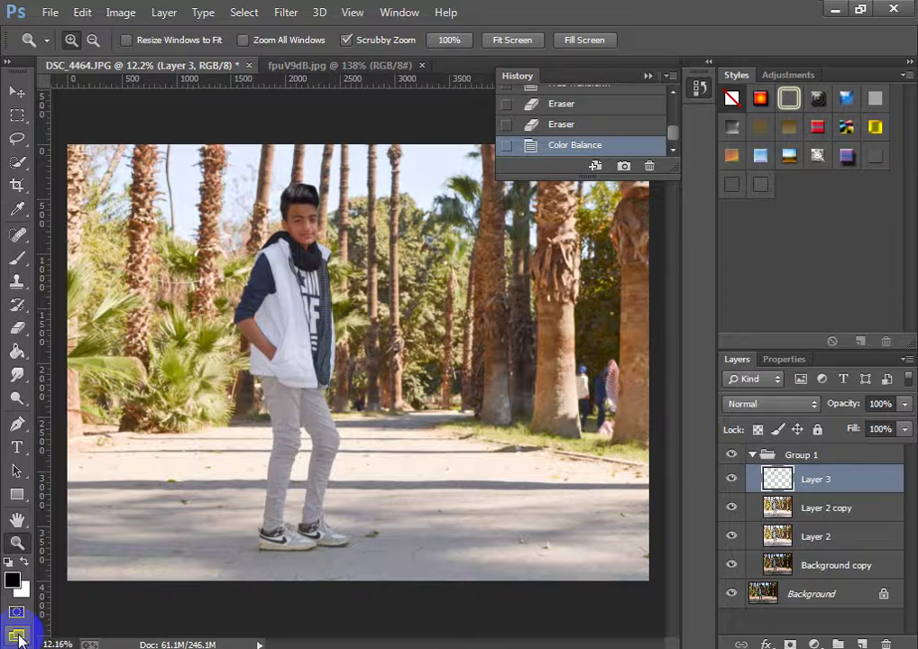
key("ctrl+shift+alt+e")
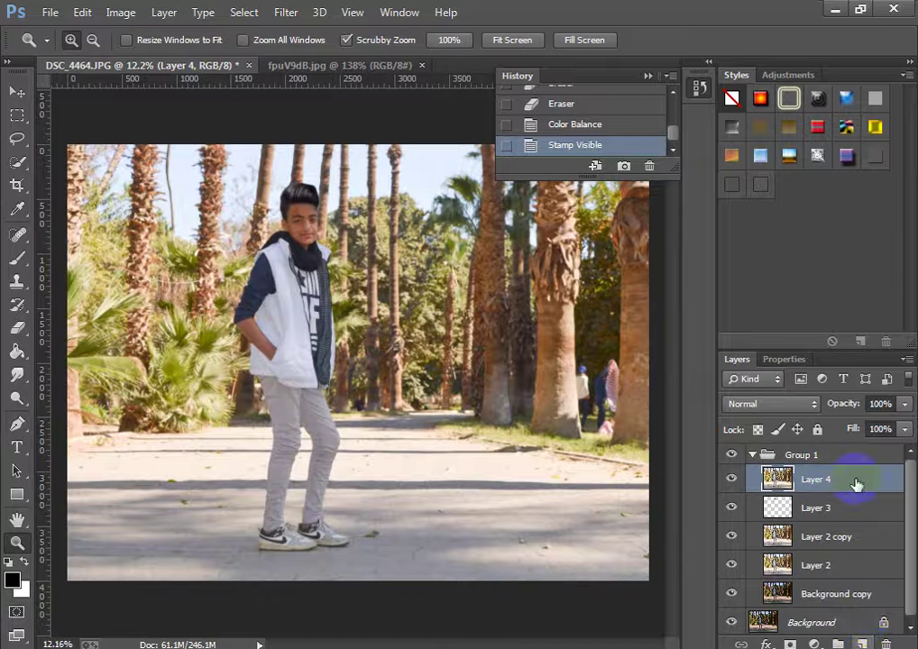
left_click_drag(859, 637, 860, 643)
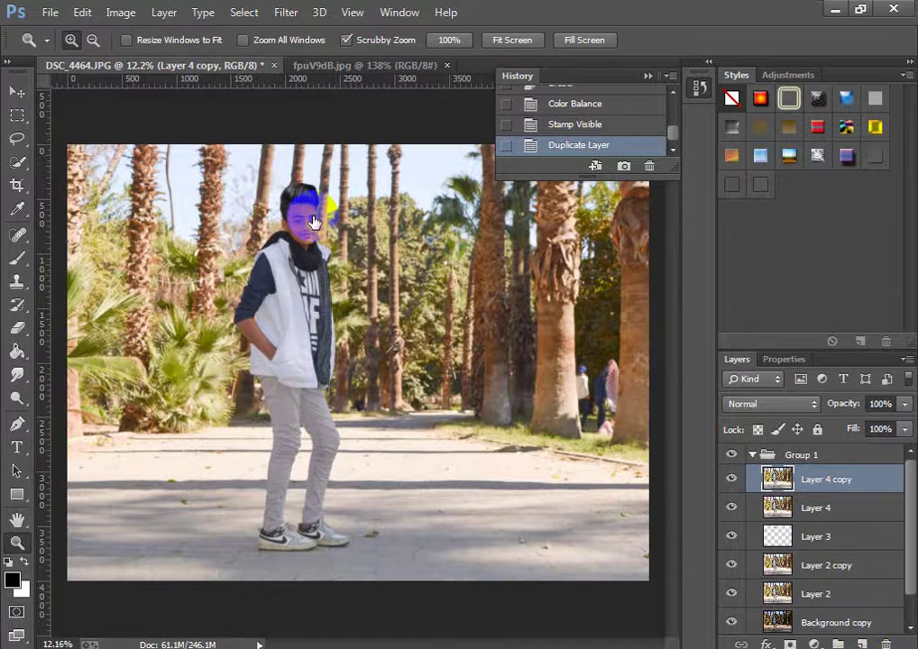
Open Fictor PH COl.psb, copy its Groupe layer group into DSC_4464.JPG above Layer 4 copy, and close the source file
left_click_drag(308, 212, 421, 217)
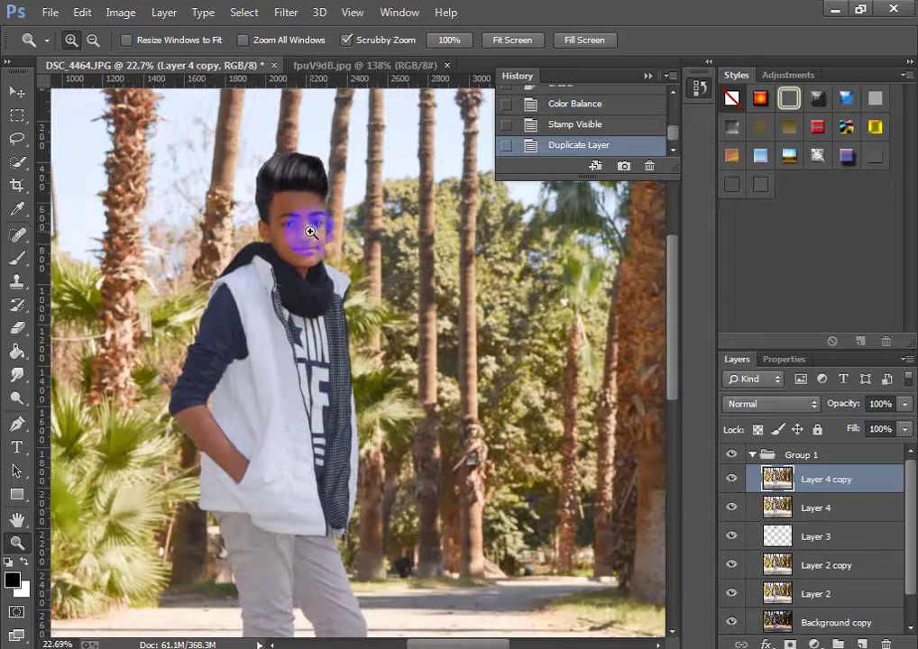
left_click_drag(293, 230, 225, 199)
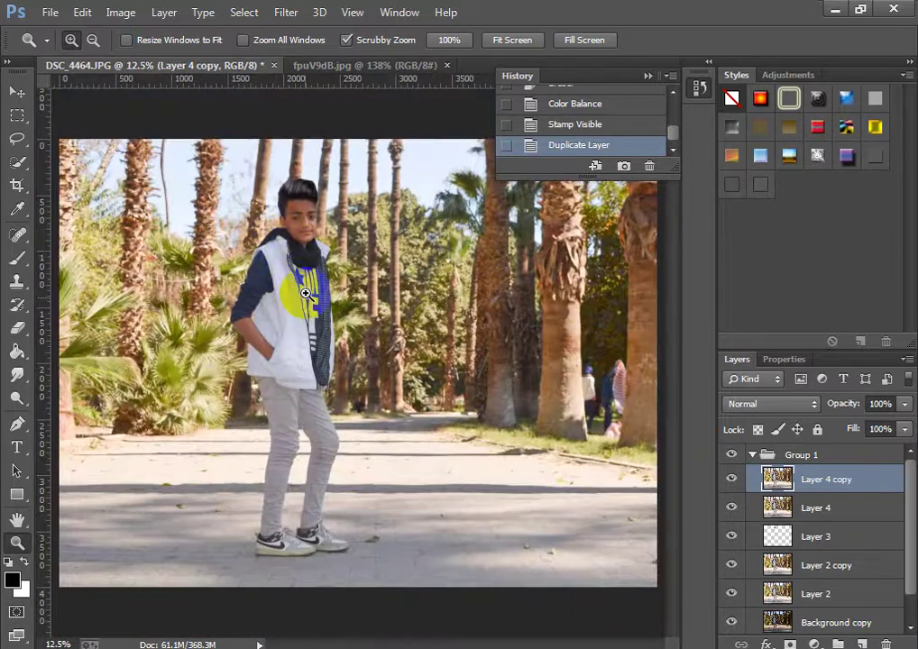
left_click(49, 11)
left_click(60, 45)
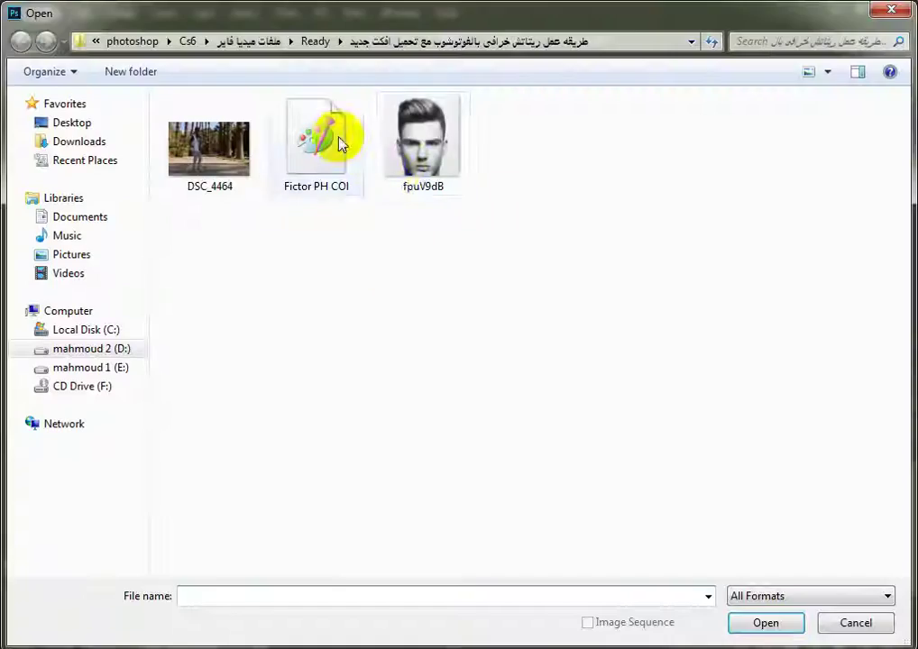
double_click(332, 139)
left_click(16, 92)
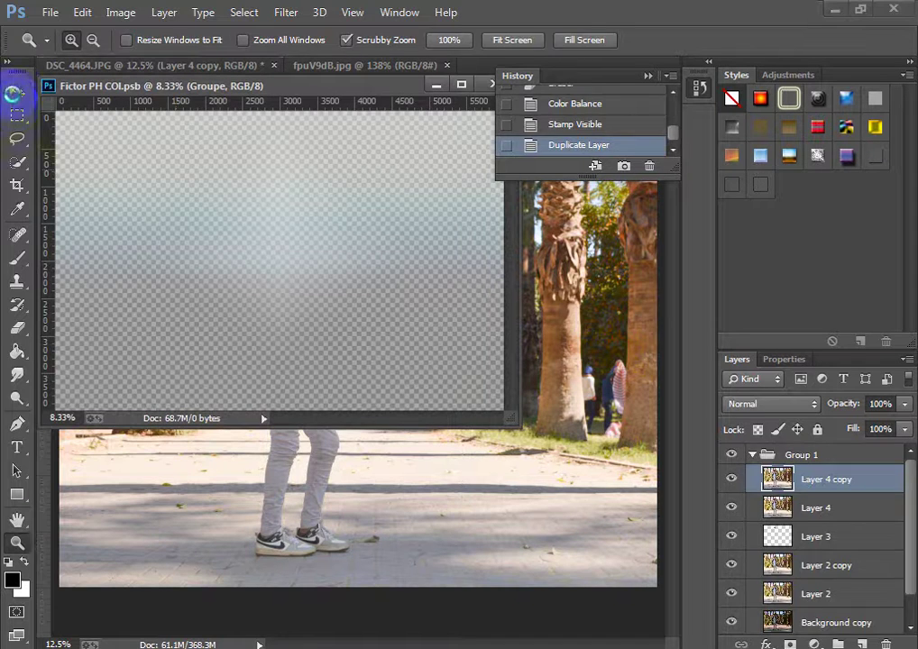
left_click_drag(105, 171, 595, 298)
left_click(647, 76)
left_click(492, 86)
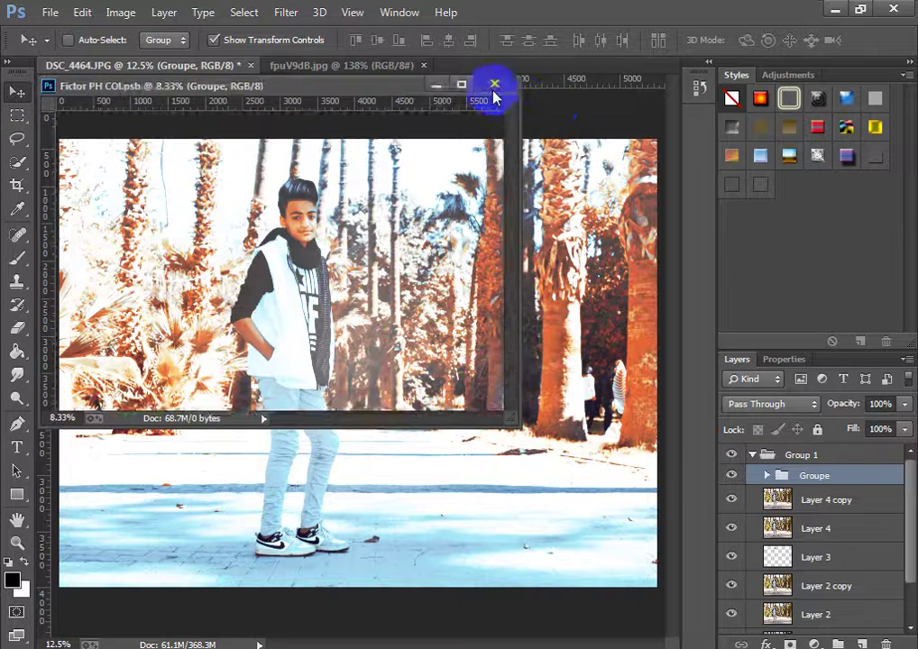
Compare the portrait with and without the Groupe effect, and lower the group's opacity to 80%
left_click(16, 542)
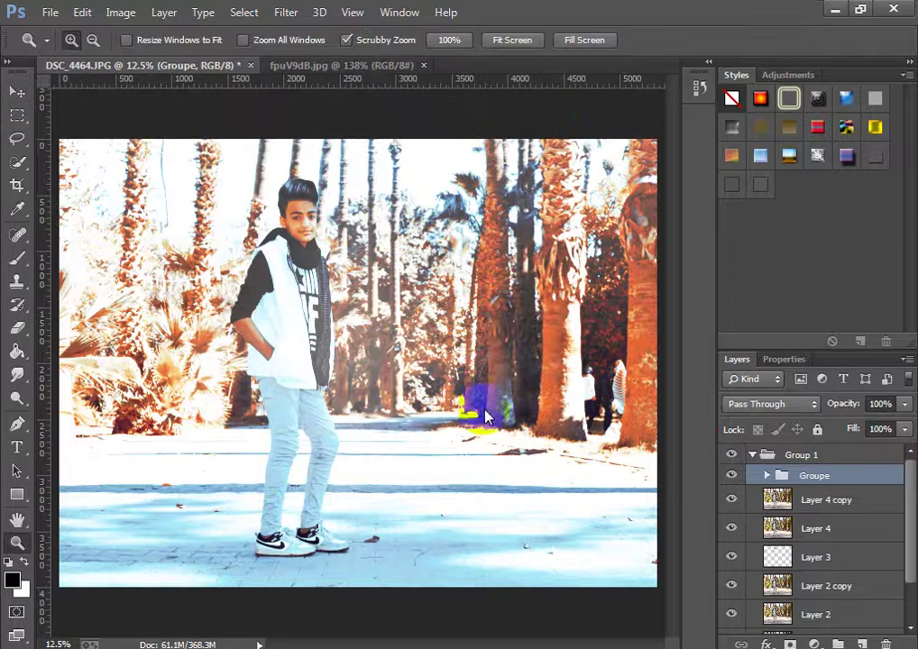
left_click(732, 475)
left_click(731, 475)
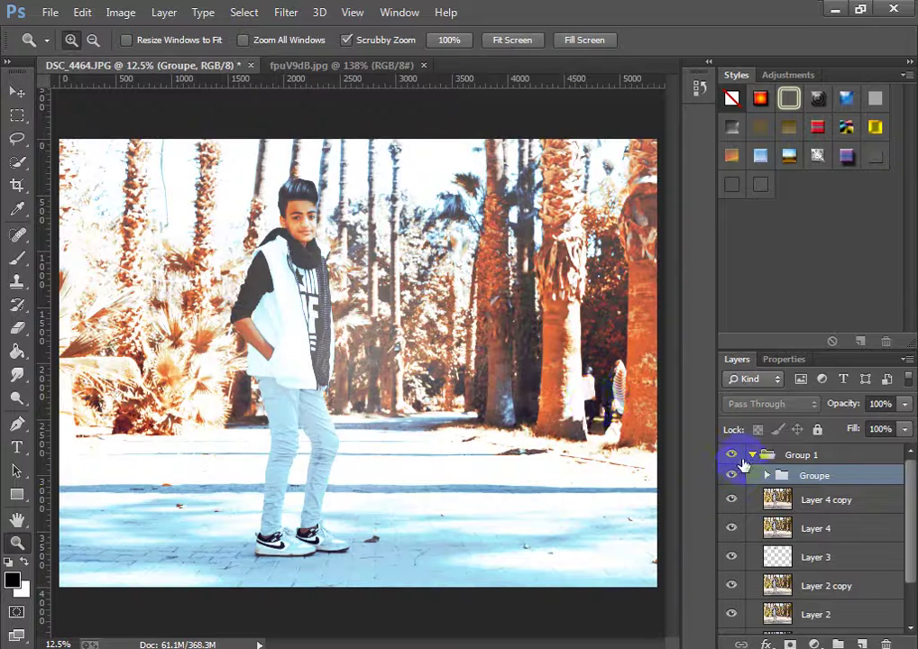
left_click(904, 405)
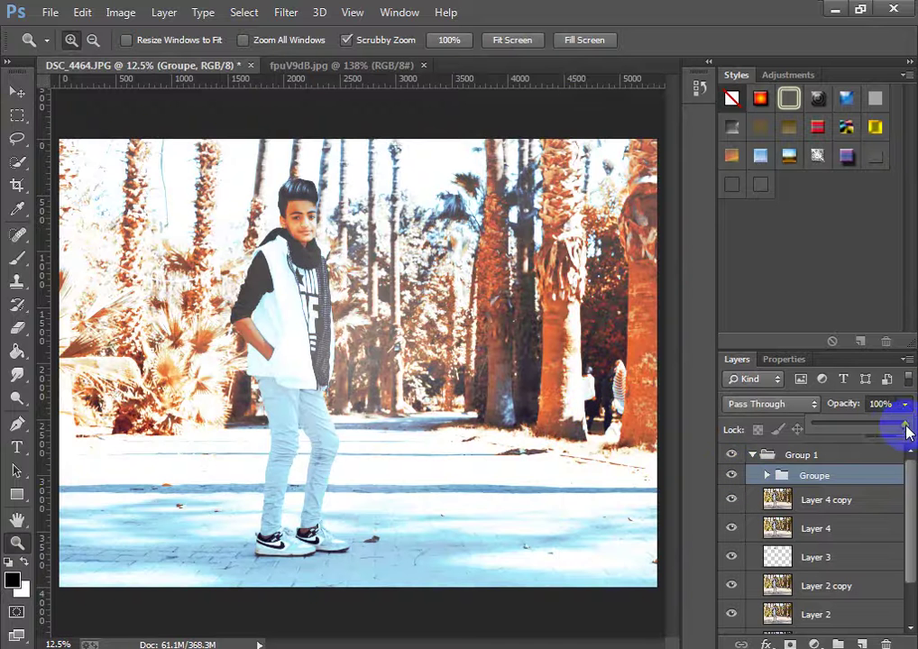
left_click_drag(895, 434, 893, 434)
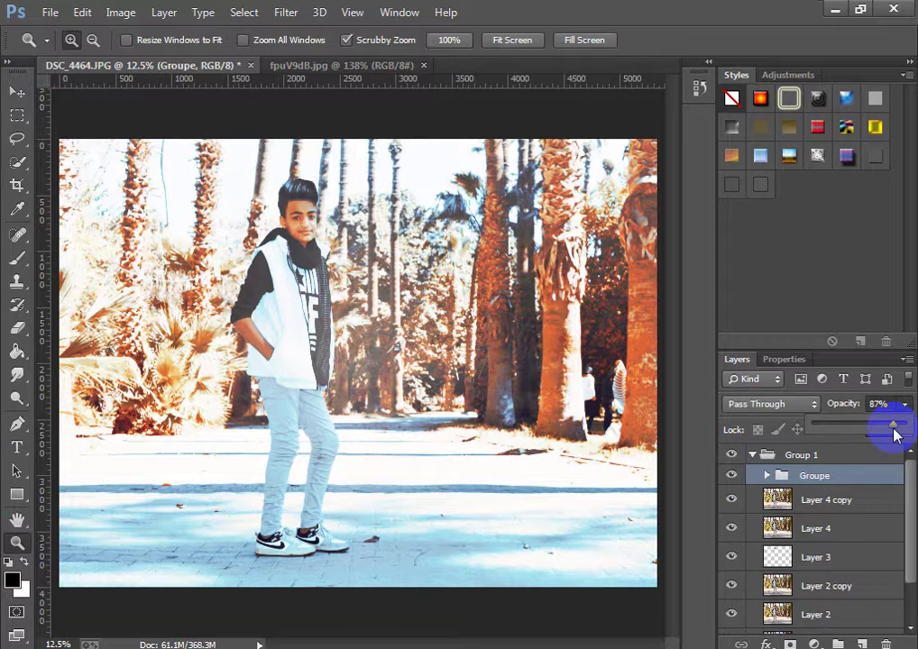
left_click(888, 407)
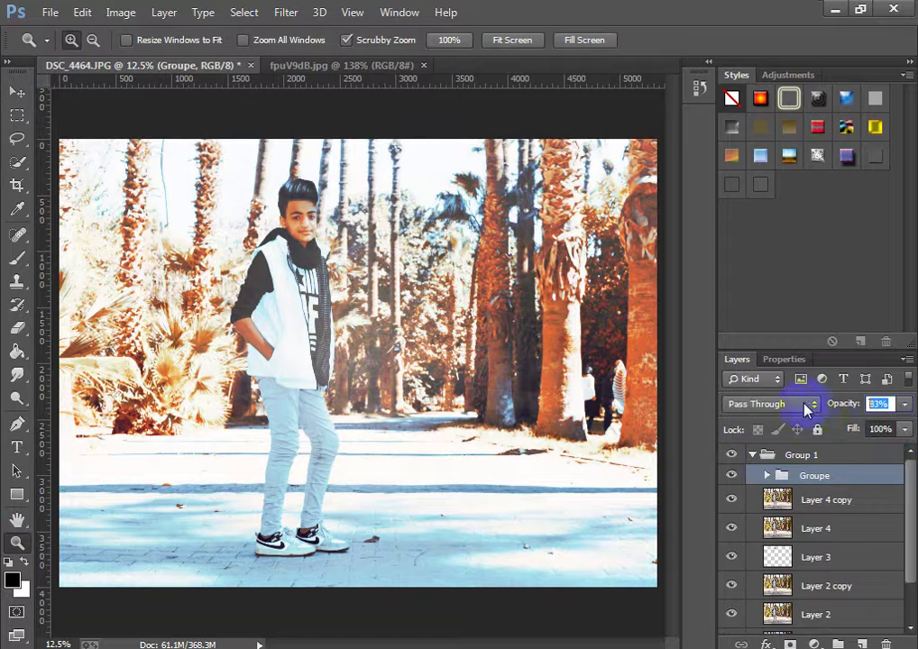
Add a layer mask to the Groupe group and prepare a soft brush of 167 px with 100% flow for the face area
left_click(789, 643)
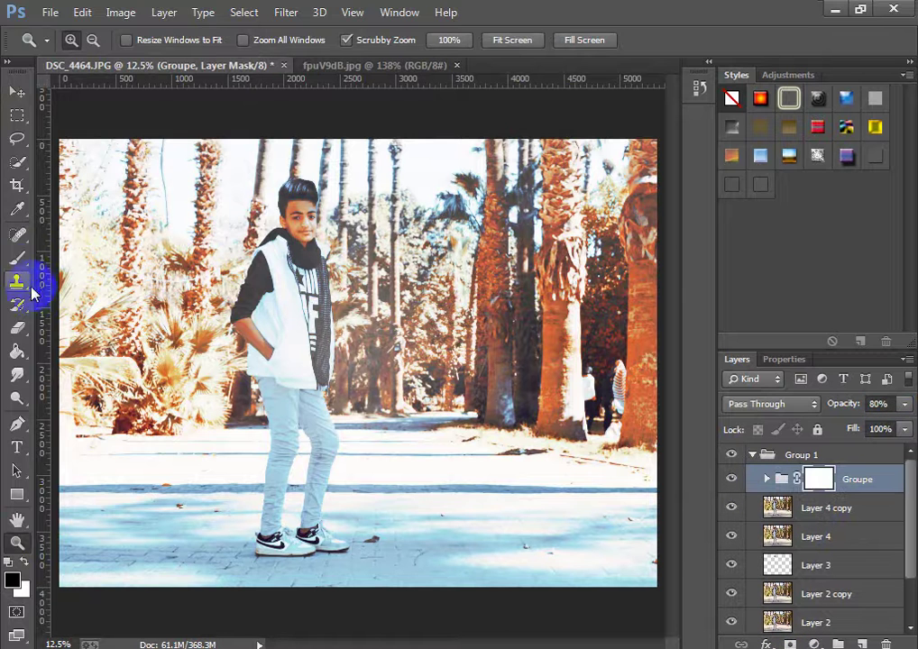
left_click(17, 260)
left_click(17, 541)
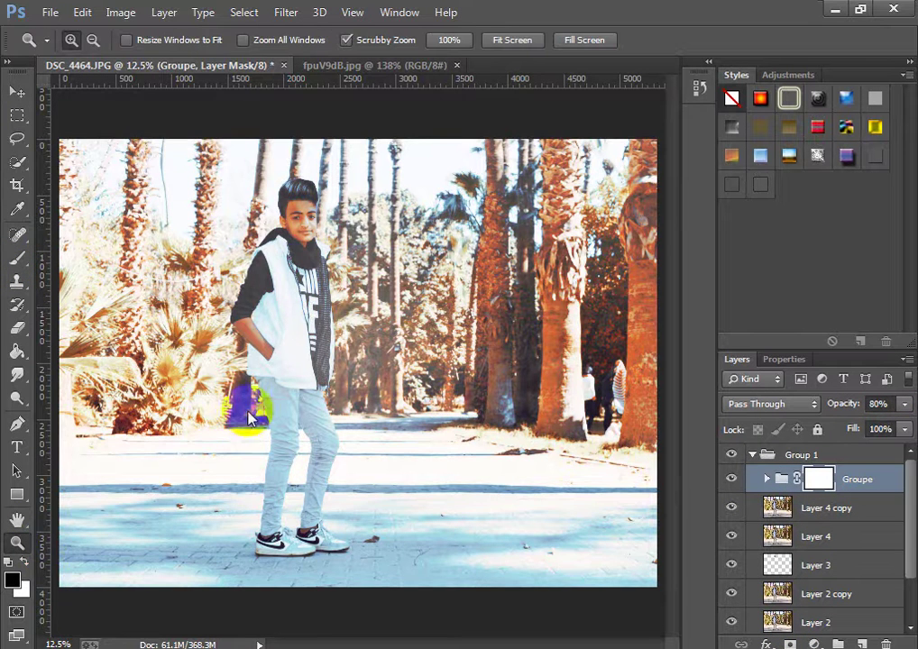
left_click(294, 225)
left_click(304, 197)
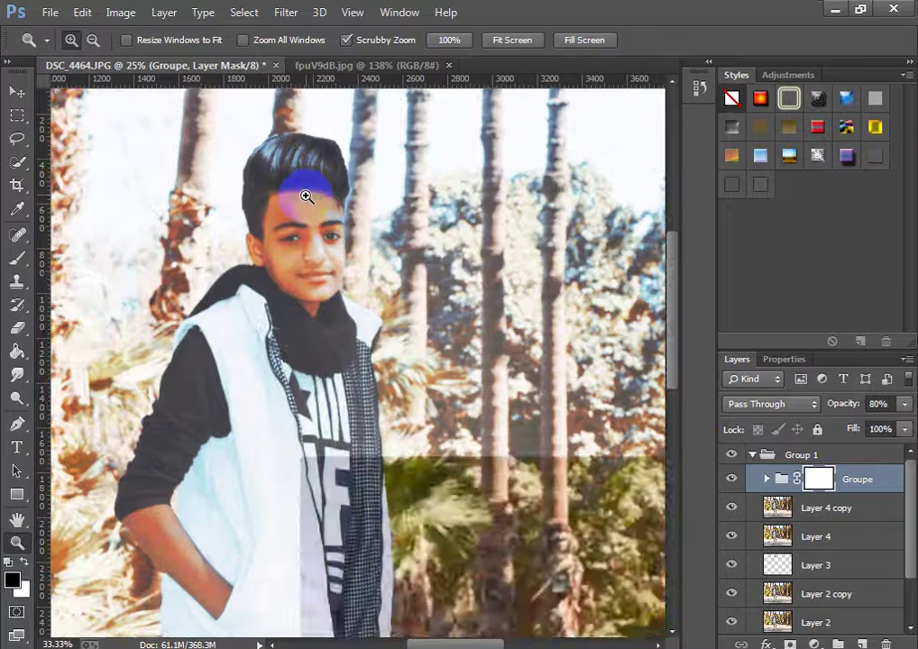
left_click(305, 195)
left_click(298, 219)
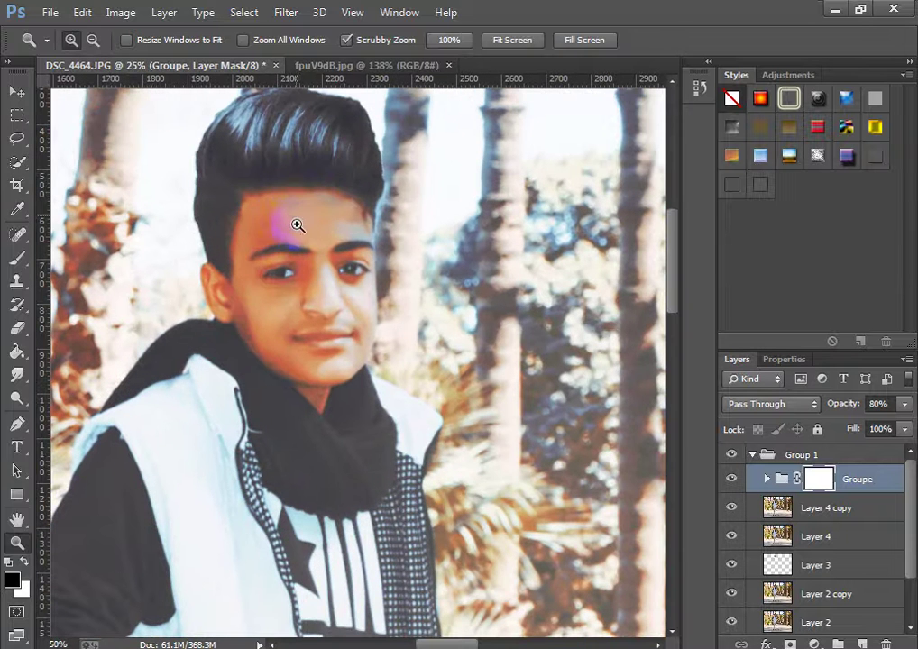
left_click(276, 256)
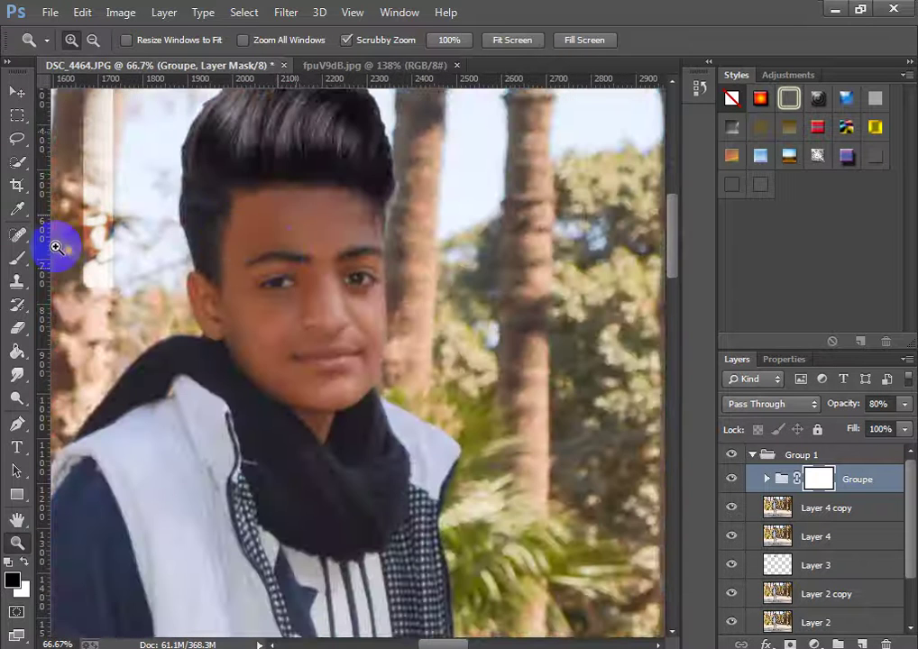
left_click(16, 257)
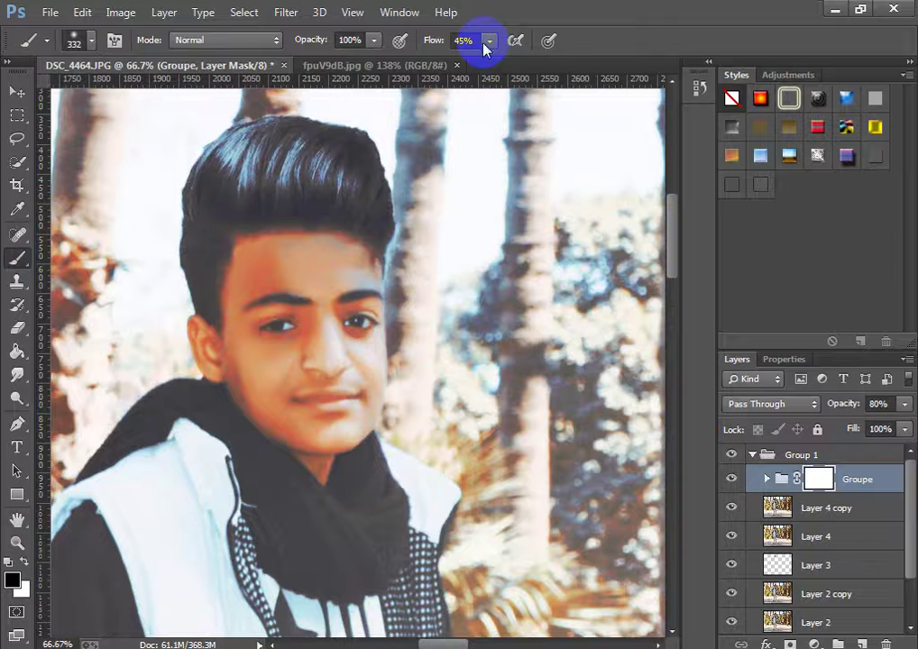
left_click_drag(488, 41, 557, 79)
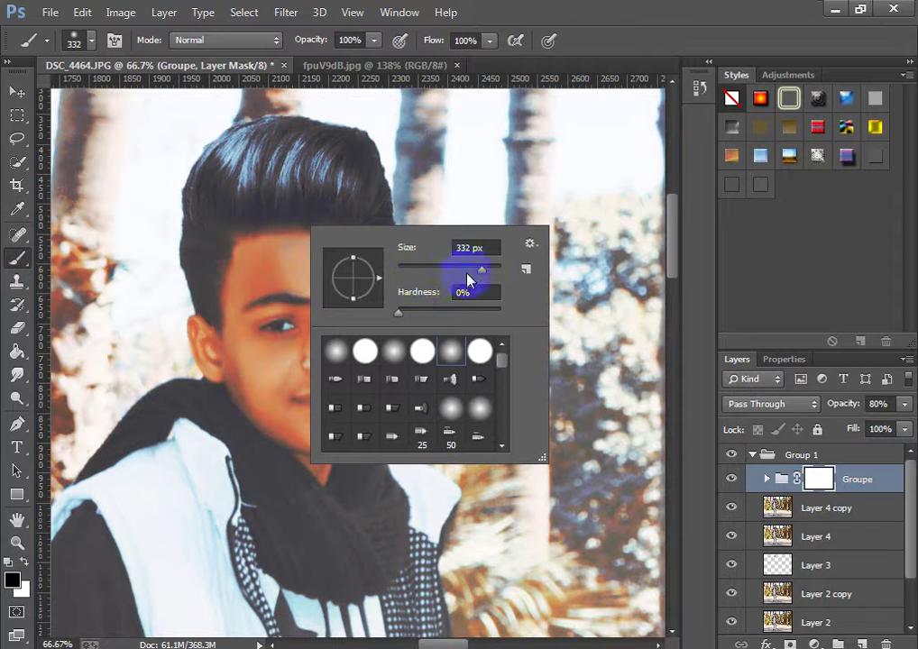
left_click(466, 270)
Paint black on the Groupe mask over the hair and face, using 167 px and 76 px soft brushes, and check before and after
mouse_move(254, 187)
left_mouse_down()
mouse_move(276, 159)
mouse_move(260, 160)
left_mouse_up()
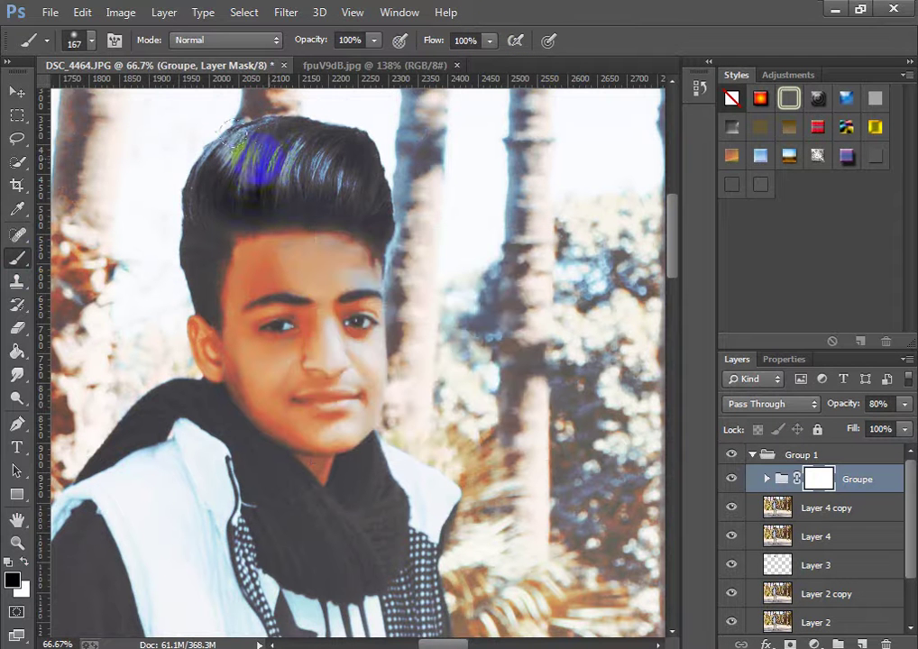
left_click(304, 358)
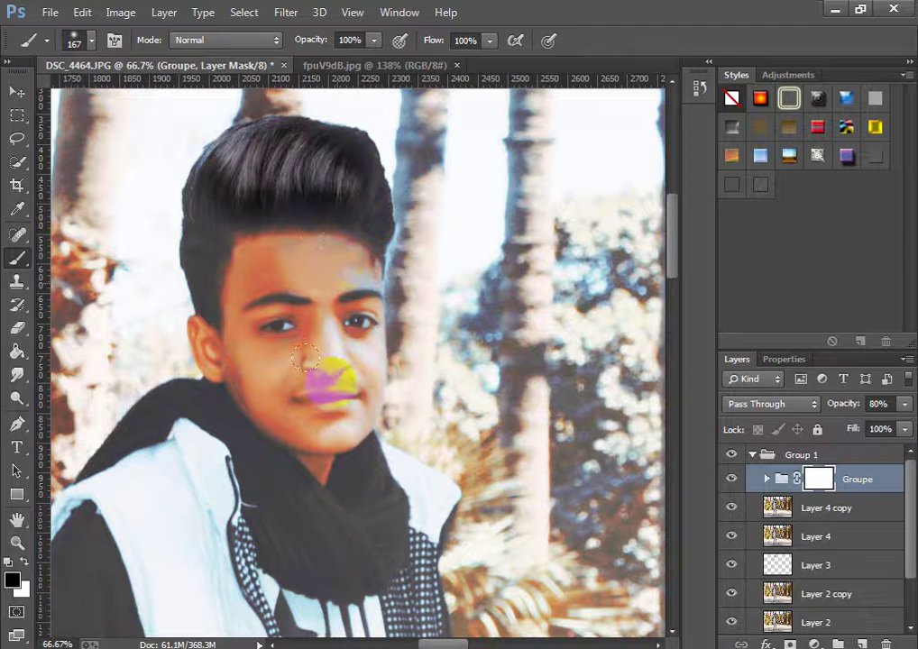
mouse_move(302, 362)
left_mouse_down()
mouse_move(229, 219)
mouse_move(221, 297)
mouse_move(302, 386)
mouse_move(231, 311)
mouse_move(217, 178)
mouse_move(229, 126)
mouse_move(215, 195)
mouse_move(221, 311)
mouse_move(261, 369)
mouse_move(293, 390)
mouse_move(283, 297)
mouse_move(369, 306)
left_mouse_up()
left_click(452, 355)
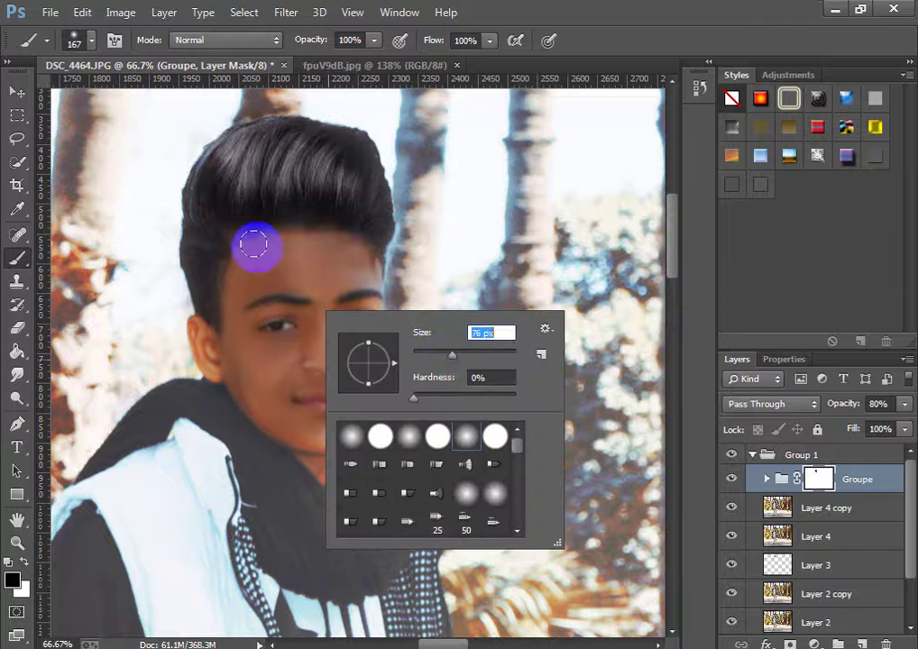
key("Return")
left_click(359, 328)
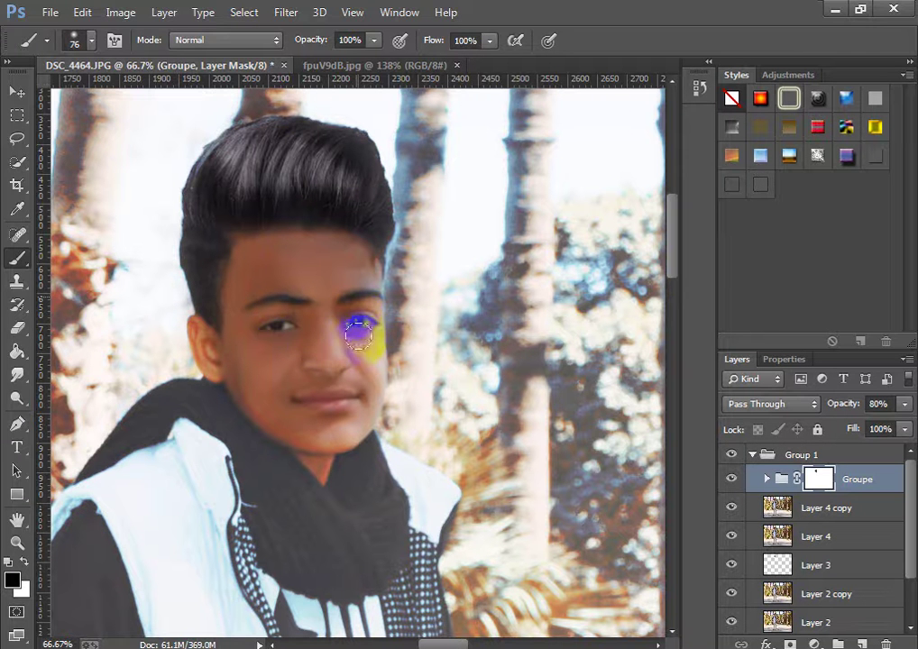
mouse_move(275, 422)
left_mouse_down()
mouse_move(320, 463)
mouse_move(272, 371)
mouse_move(305, 396)
mouse_move(330, 446)
mouse_move(244, 348)
mouse_move(205, 339)
mouse_move(202, 330)
mouse_move(225, 345)
mouse_move(236, 321)
mouse_move(208, 257)
mouse_move(210, 172)
mouse_move(216, 254)
mouse_move(258, 200)
mouse_move(279, 362)
mouse_move(237, 333)
mouse_move(267, 382)
mouse_move(307, 407)
mouse_move(332, 407)
mouse_move(340, 320)
left_mouse_up()
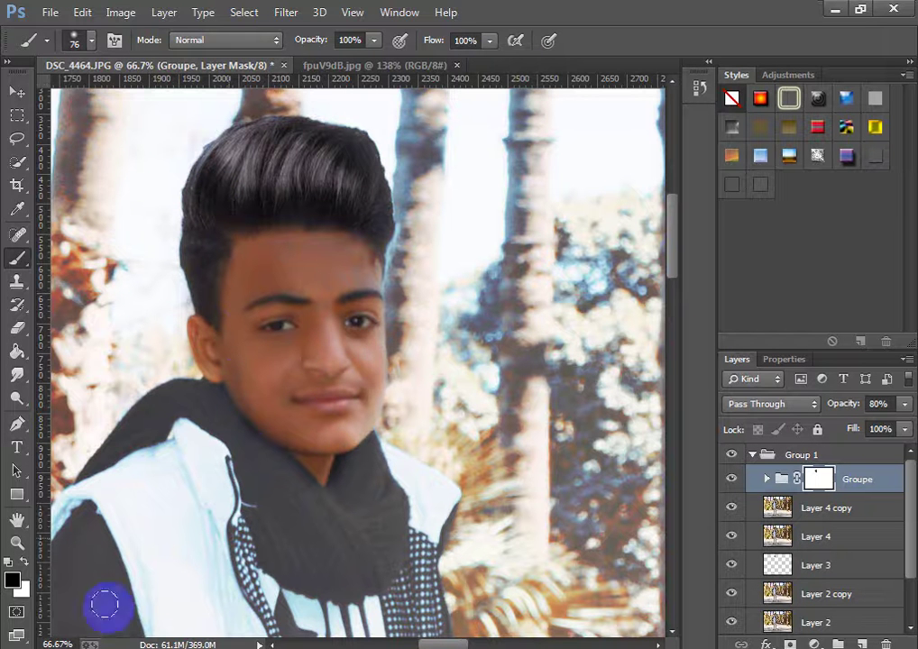
left_click(16, 543)
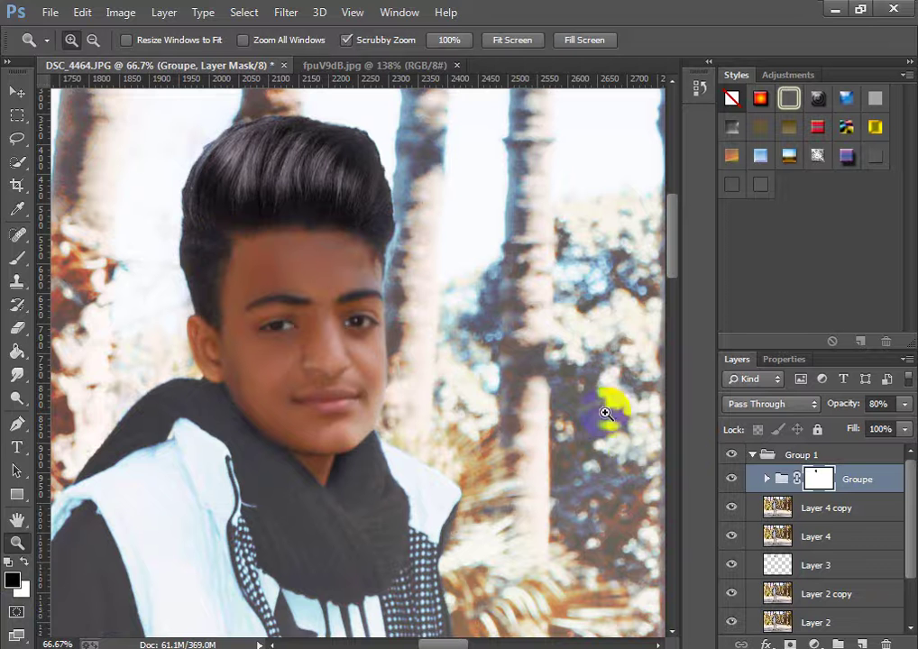
left_click(721, 503)
left_click(731, 478)
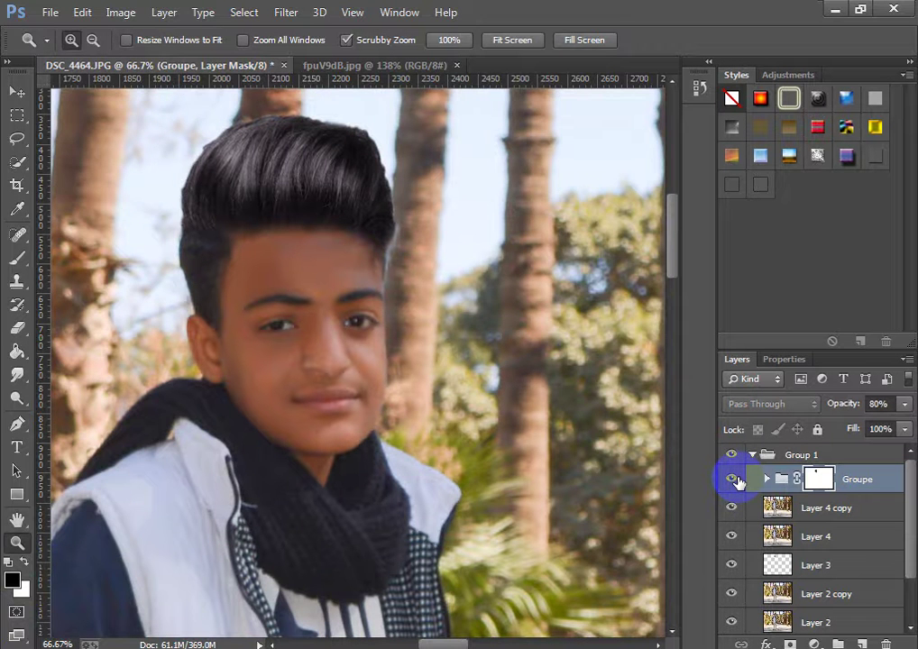
left_click(736, 480)
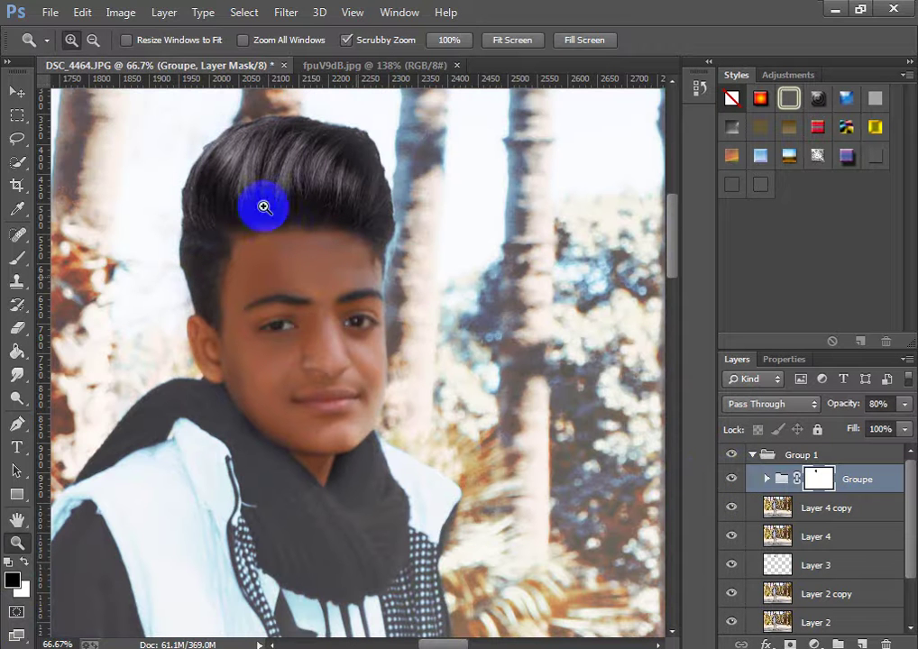
Paint black on the Groupe mask over the bare forearm down to the vest pocket with the 76 px soft brush
left_click_drag(263, 206, 145, 275)
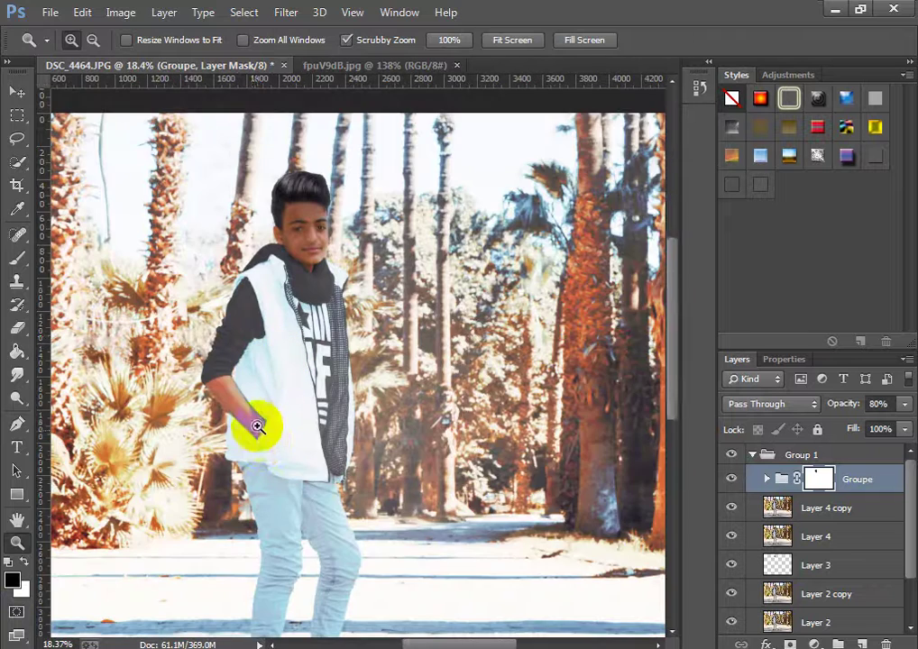
left_click(256, 424)
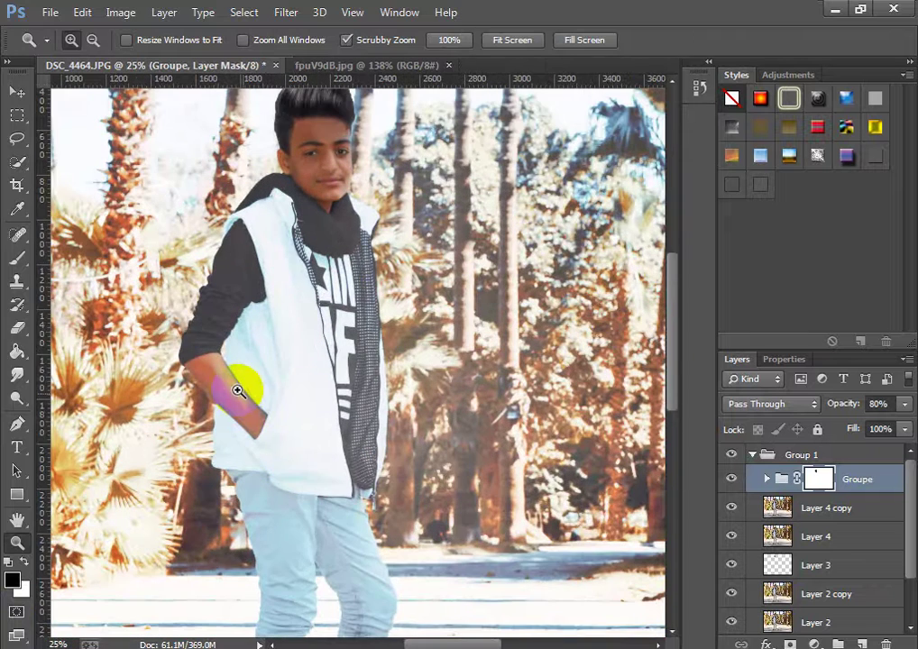
left_click_drag(237, 390, 223, 373)
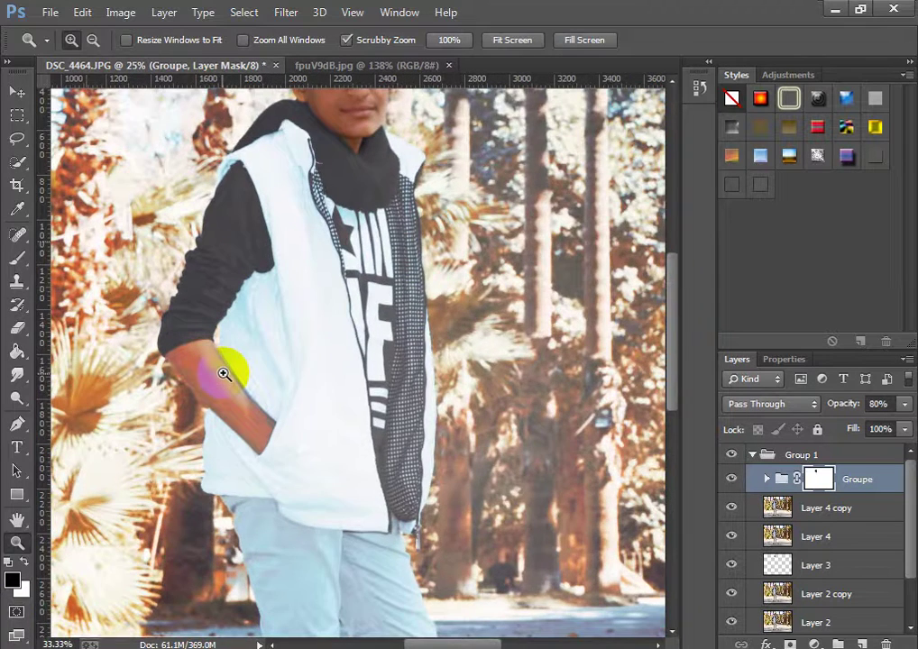
left_click(224, 373)
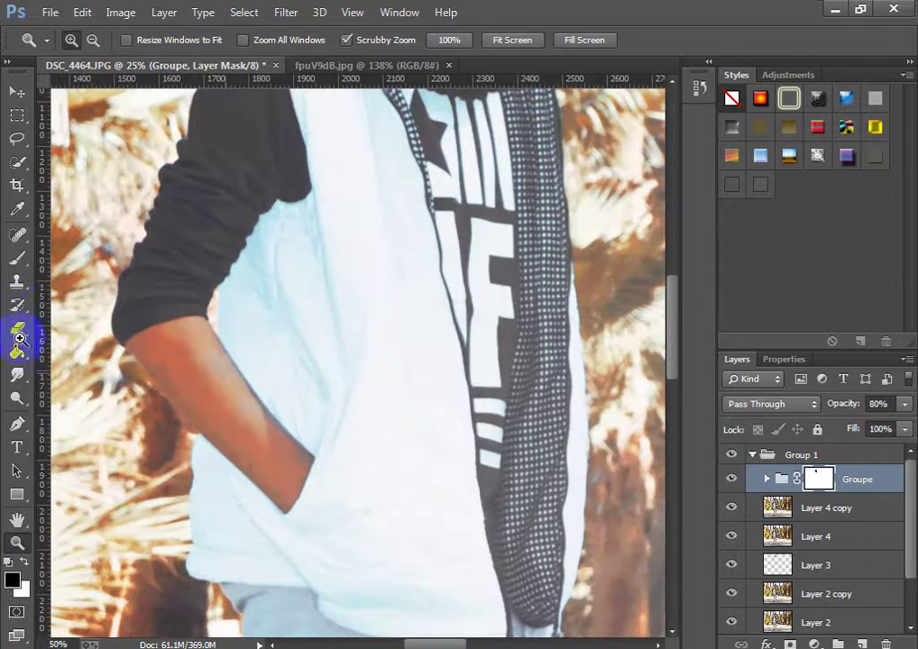
left_click(16, 259)
key("ctrl+plus")
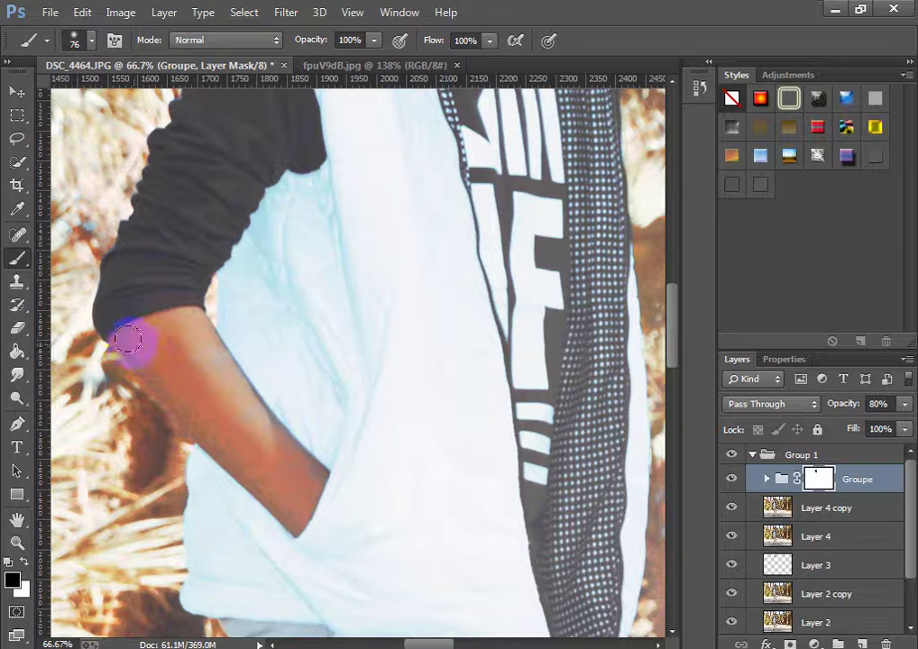
mouse_move(127, 339)
left_mouse_down()
mouse_move(235, 464)
mouse_move(286, 503)
mouse_move(303, 475)
mouse_move(185, 328)
mouse_move(130, 344)
mouse_move(169, 325)
mouse_move(206, 367)
mouse_move(271, 474)
mouse_move(171, 345)
mouse_move(168, 321)
mouse_move(187, 319)
mouse_move(184, 331)
mouse_move(132, 337)
mouse_move(208, 396)
mouse_move(291, 502)
left_mouse_up()
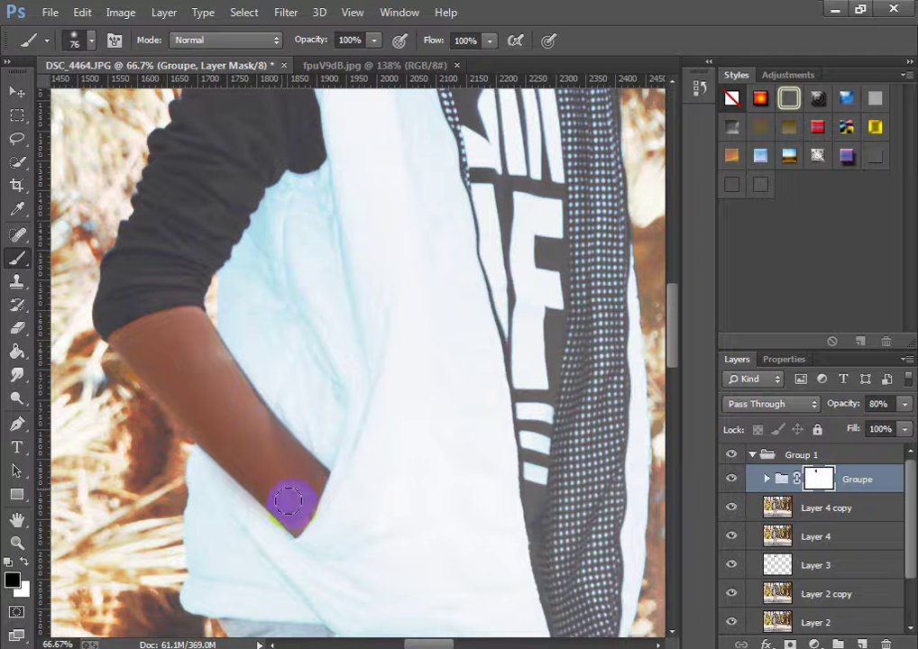
left_click(175, 367)
Compare the whole image with the masked Groupe effect hidden and shown
left_click_drag(374, 337, 243, 367)
left_click_drag(319, 373, 314, 385)
left_click(315, 385)
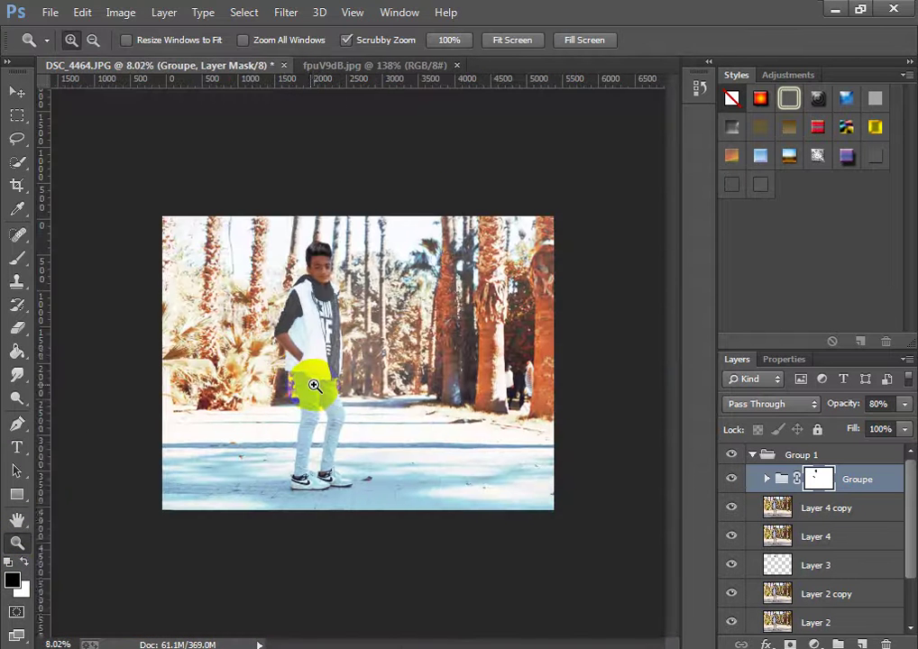
left_click(314, 385)
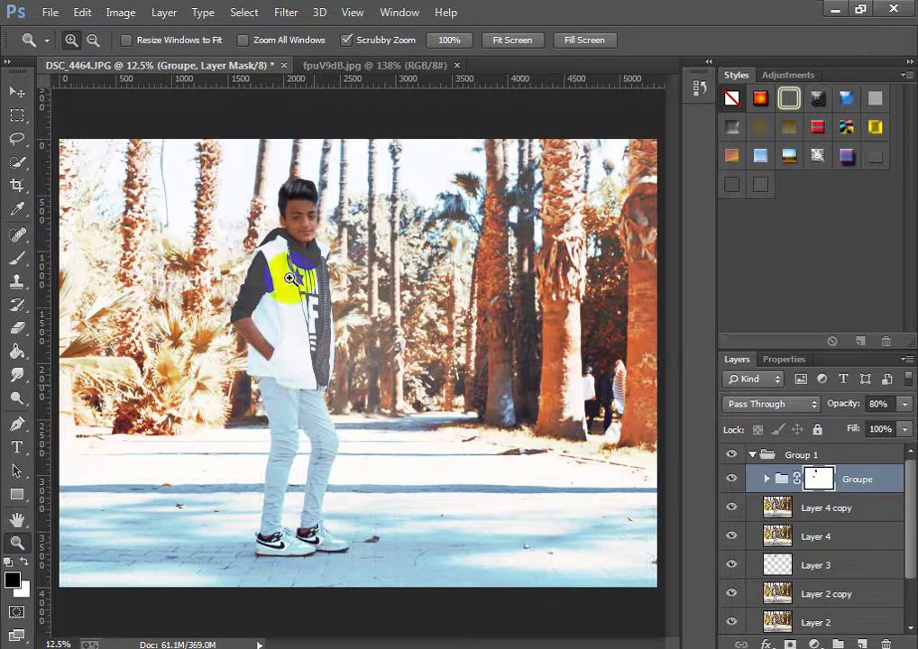
left_click(732, 480)
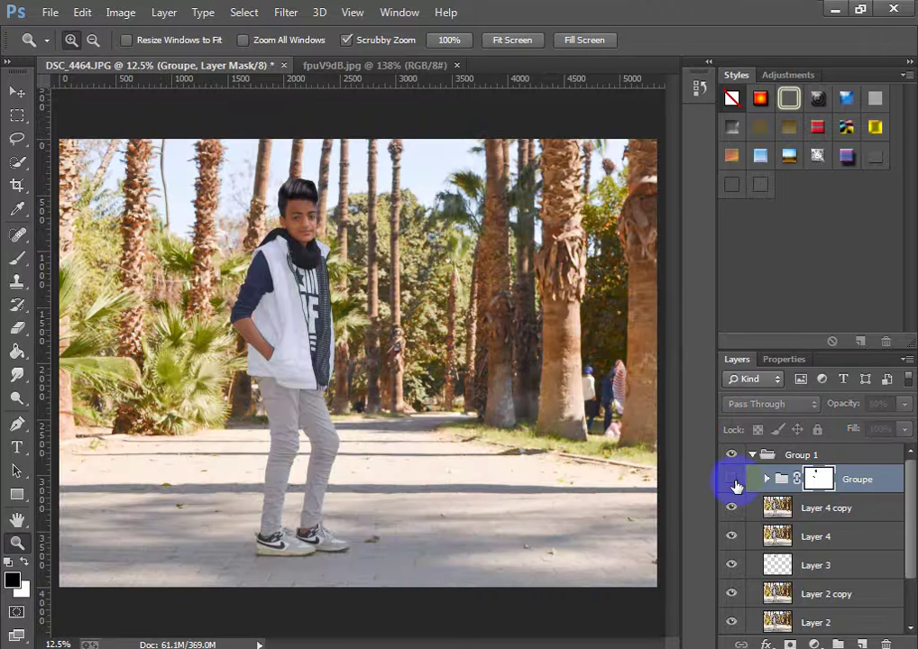
left_click(732, 480)
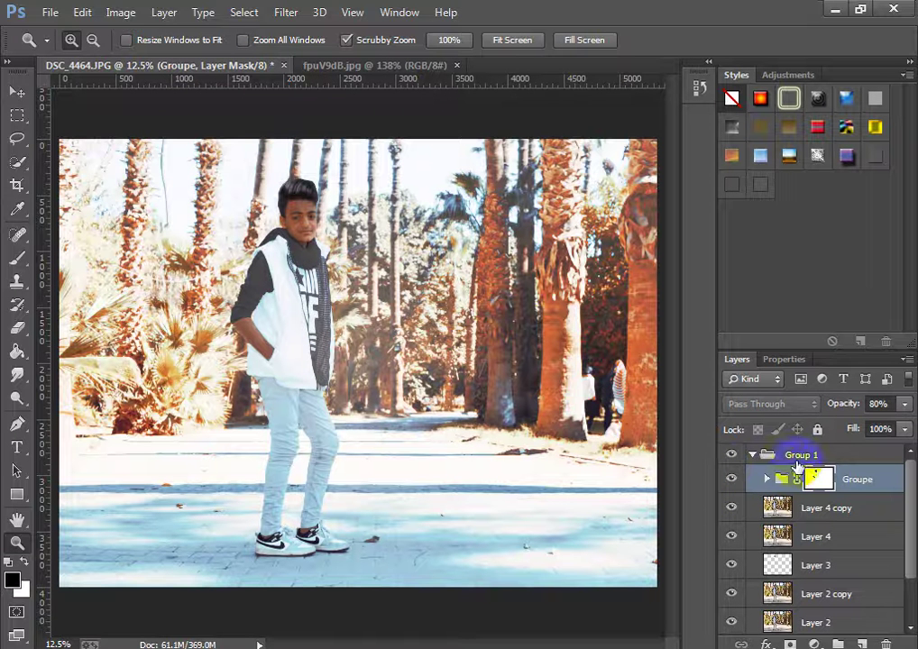
Stamp all visible layers into a new merged layer above the Groupe group
left_click(881, 404)
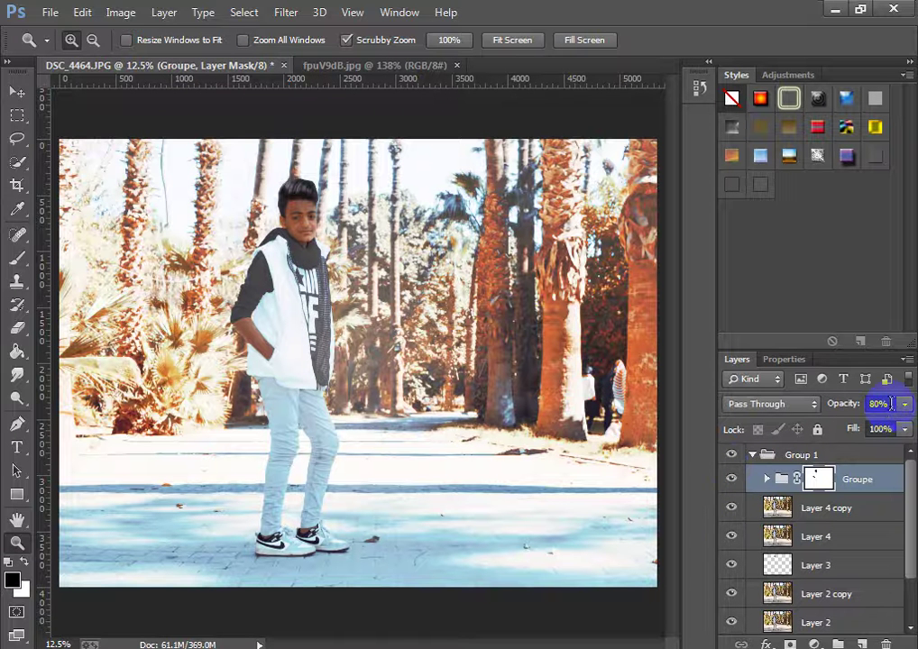
key("Return")
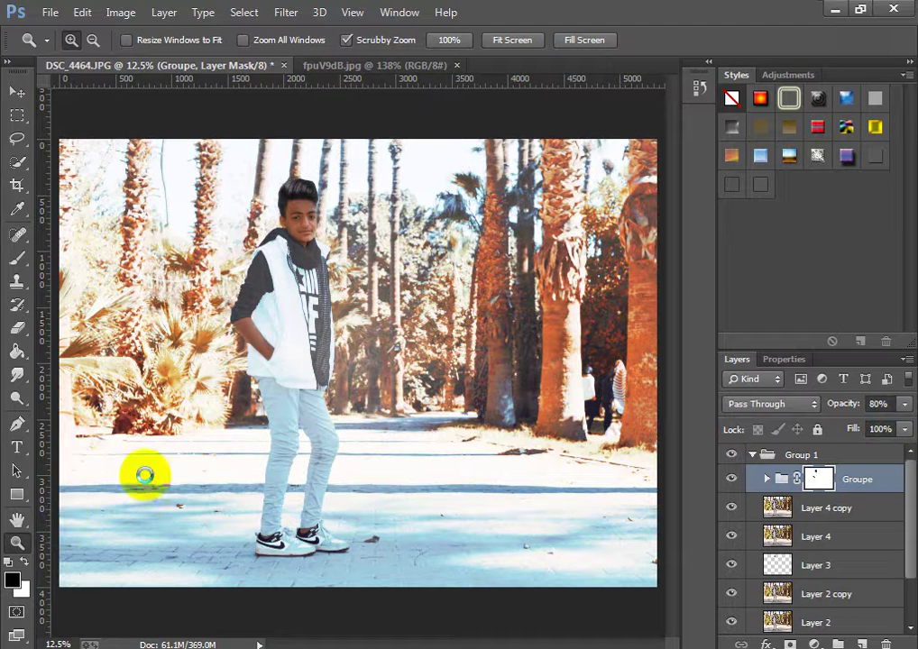
key("ctrl+shift+alt+e")
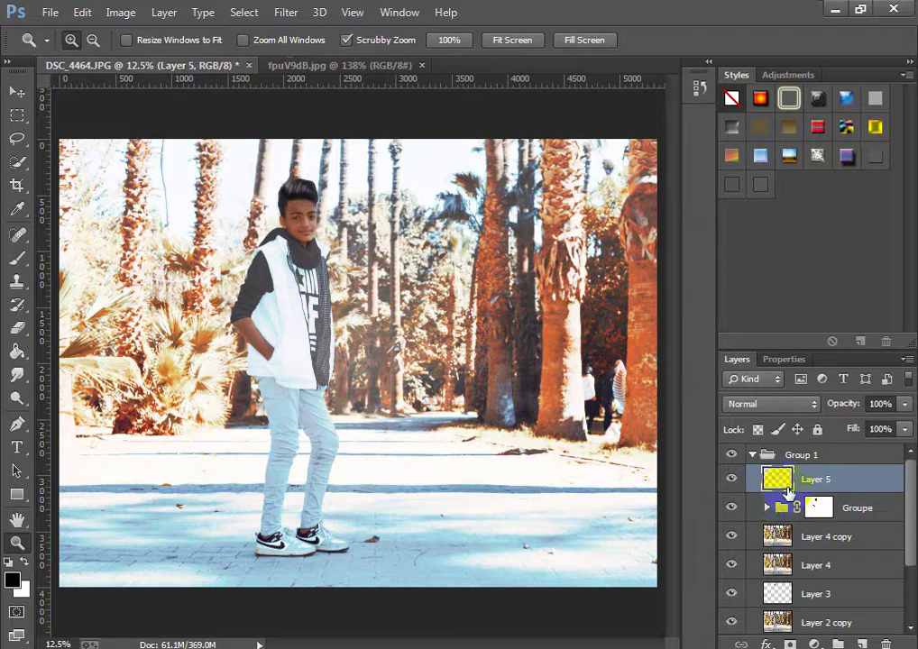
Delete the Groupe group's layer mask and the Groupe group itself, leaving the merged Layer 5 in place
left_click(773, 511)
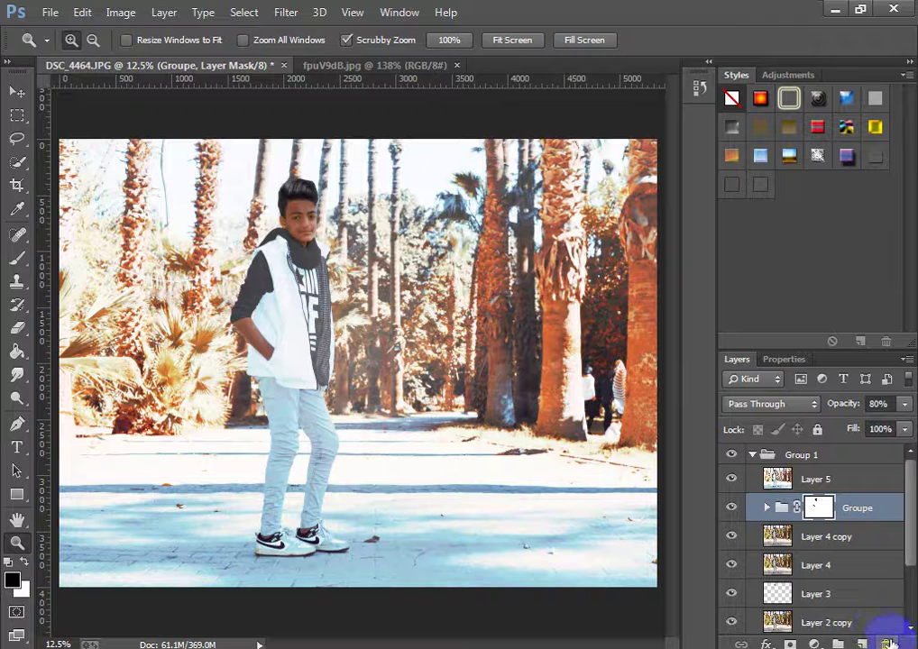
left_click(886, 643)
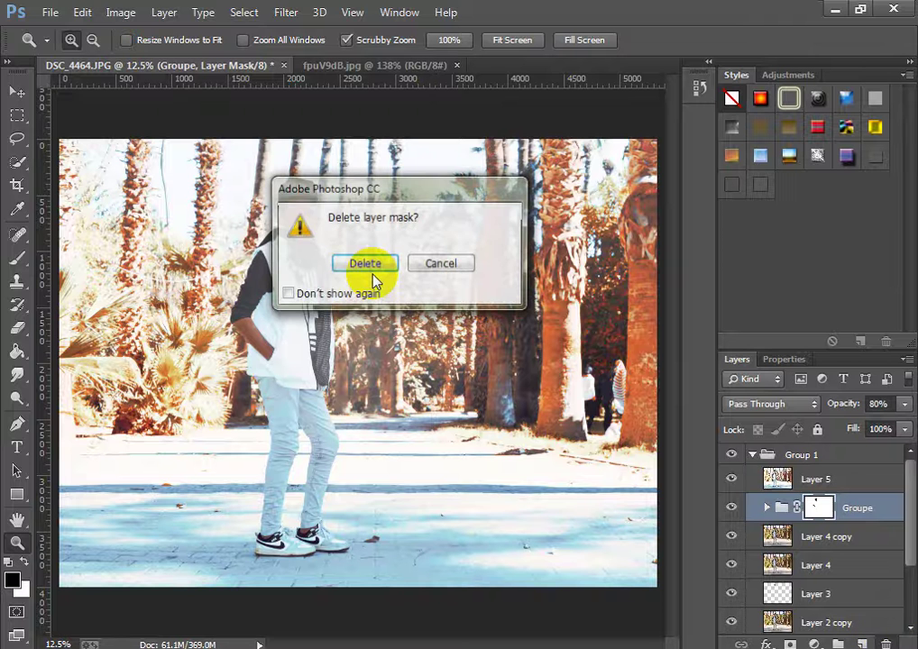
left_click(365, 263)
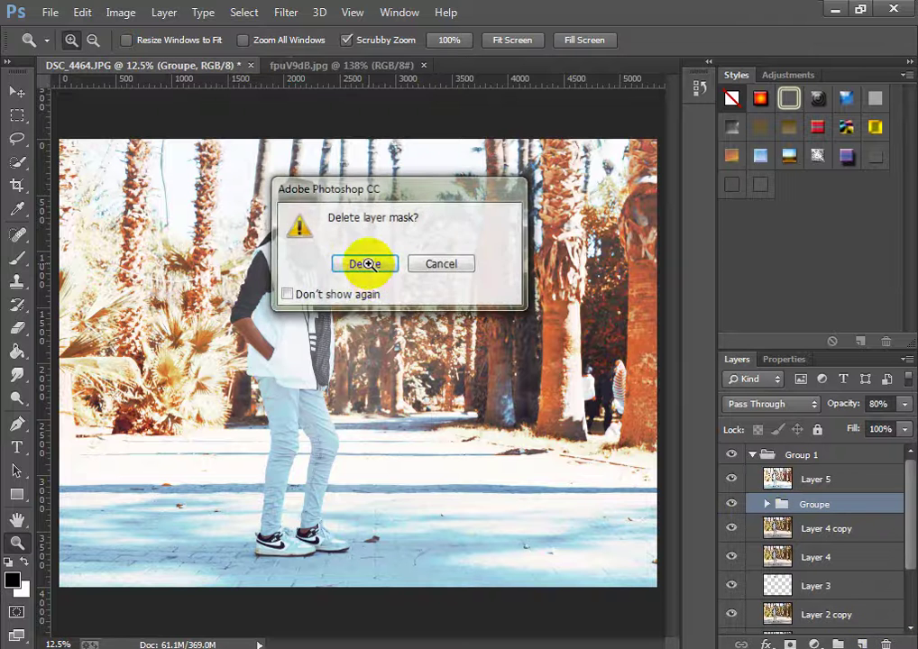
left_click(886, 642)
left_click(407, 269)
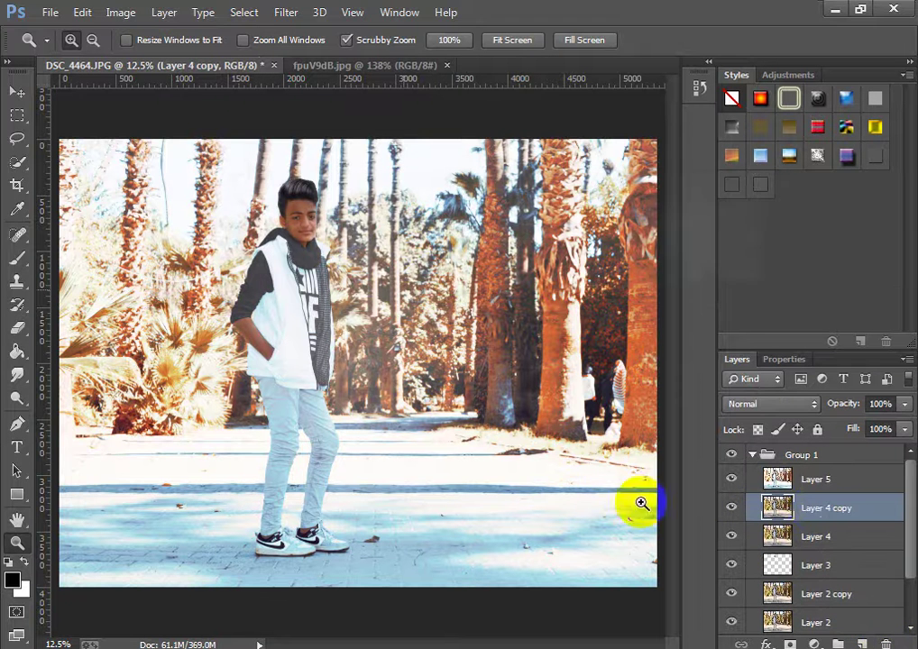
Delete the layers from Layer 4 copy down to Layer 2 inside Group 1
left_click(839, 546, "shift")
left_click(841, 595, "shift")
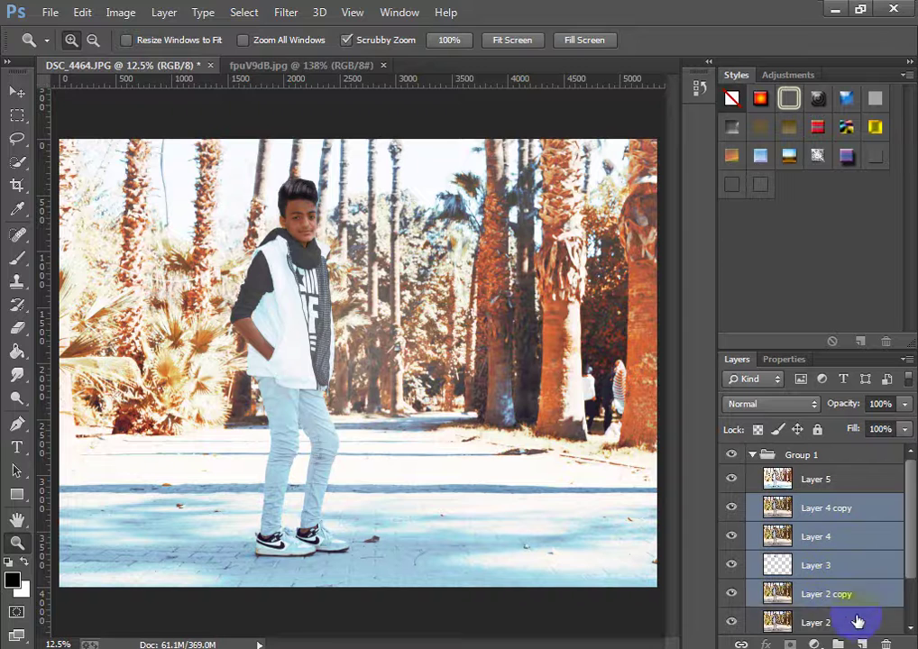
left_click(857, 622, "shift")
left_click(886, 642)
left_click(368, 261)
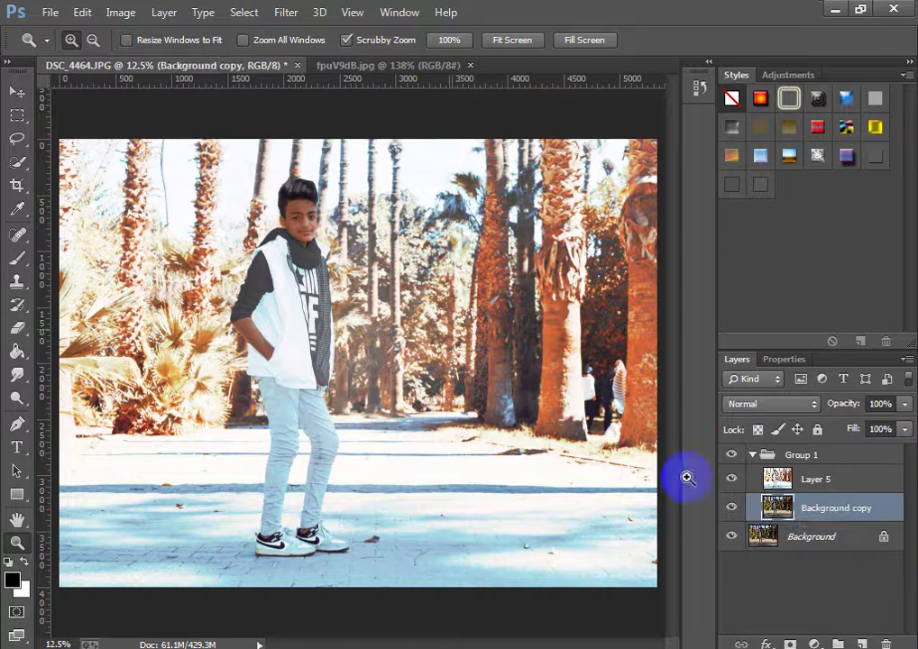
Duplicate Layer 5 within Group 1 and bring the face into close view
left_click(837, 485)
left_click_drag(837, 485, 862, 643)
left_click_drag(311, 211, 435, 180)
left_click_drag(341, 234, 335, 275)
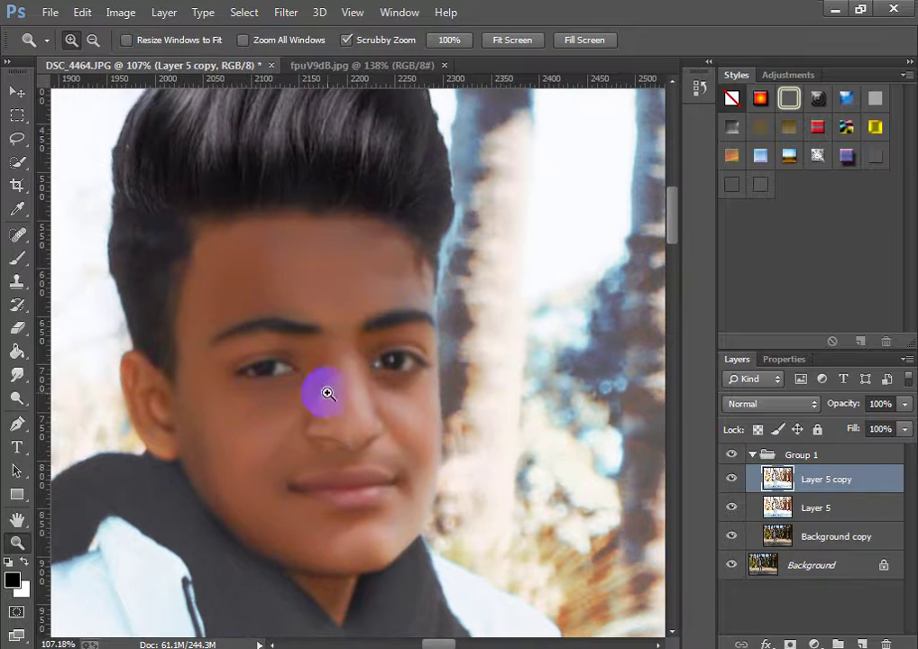
key("F1")
key("F1")
key("F1")
key("F1")
key("F1")
key("F1")
key("F1")
key("F1")
key("F1")
key("F1")
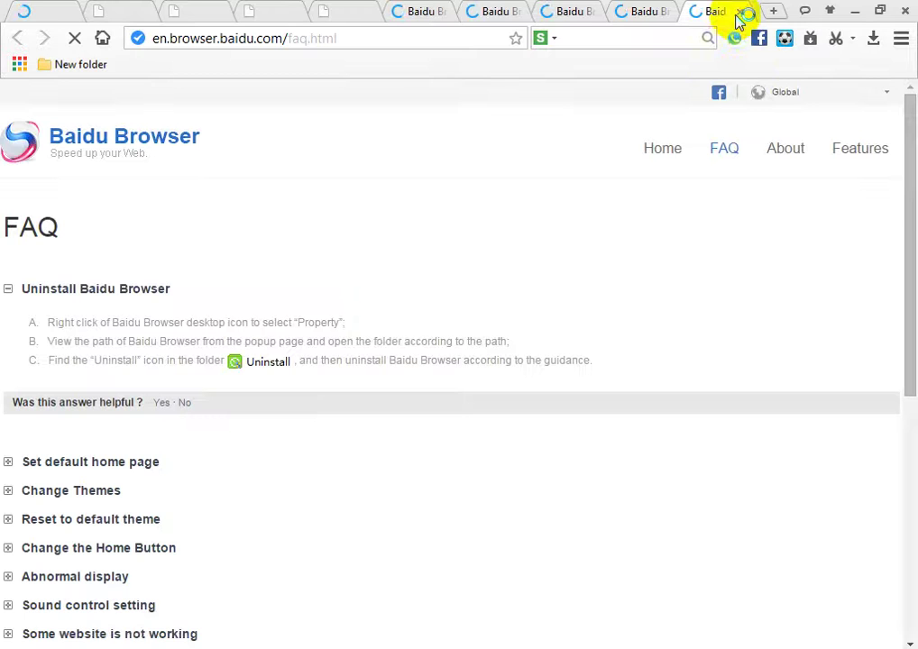
left_click(740, 12)
left_click(739, 12)
left_click(739, 12)
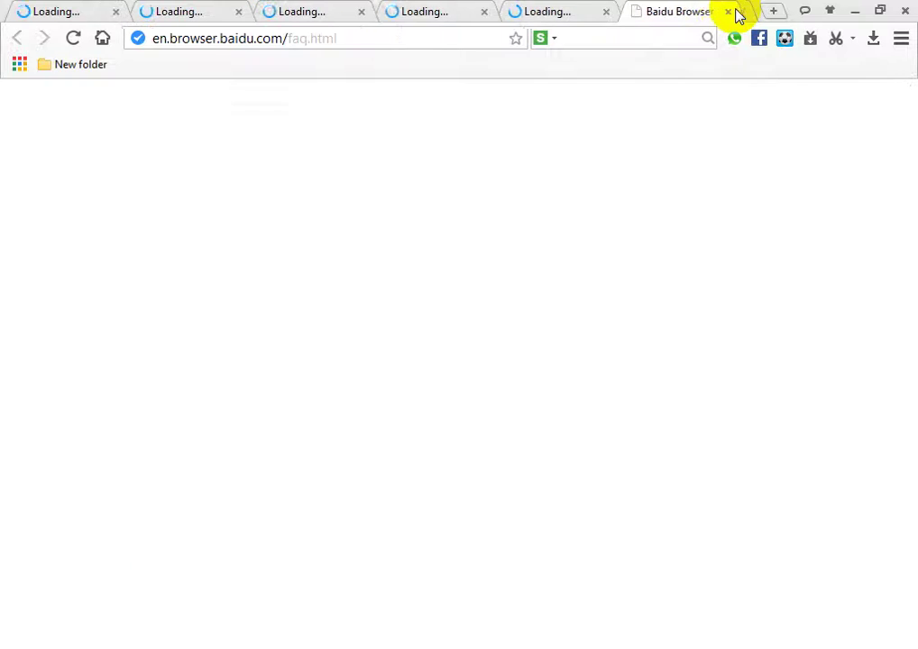
left_click(740, 12)
left_click(739, 12)
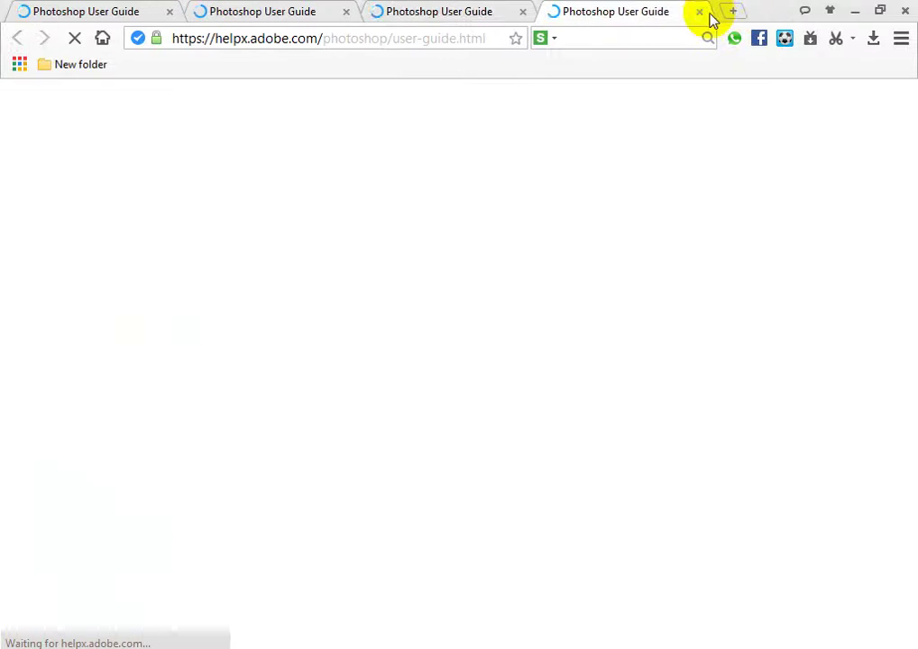
left_click(698, 12)
left_click(522, 12)
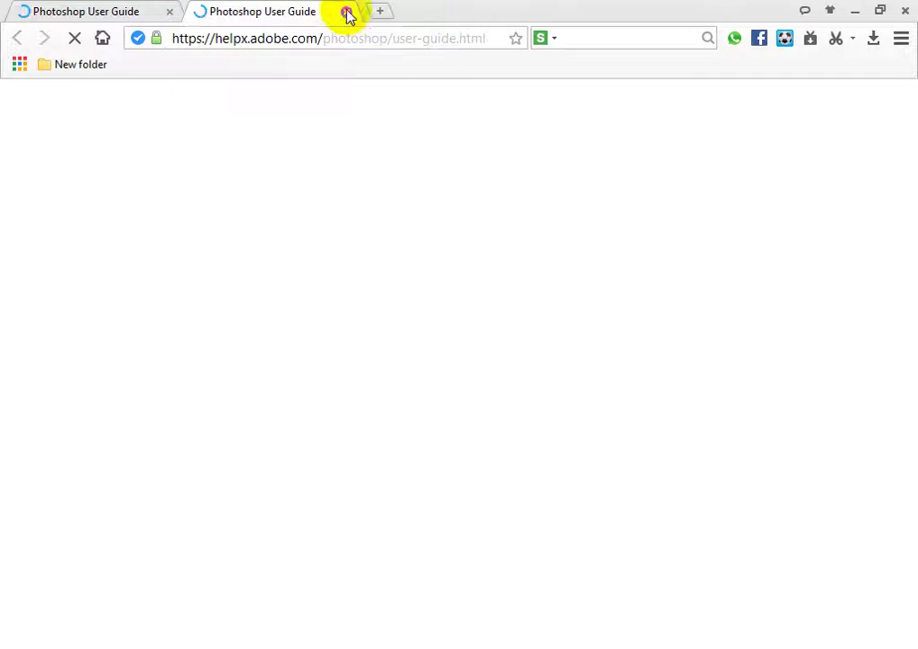
left_click(346, 12)
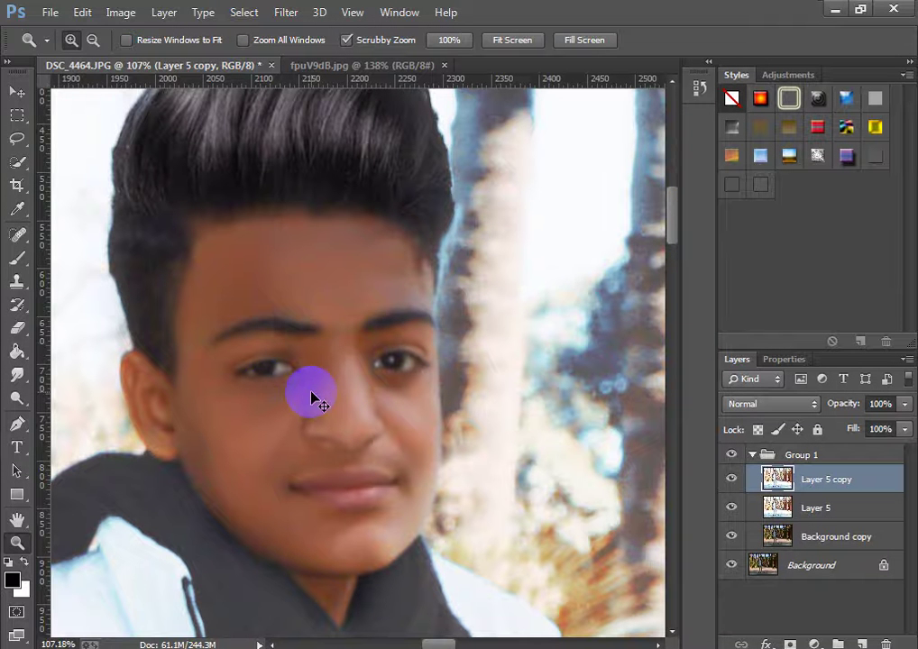
Create a new layer in Soft Light mode at 100% opacity, filled with 50% gray neutral color
key("ctrl+shift+n")
left_click(384, 273)
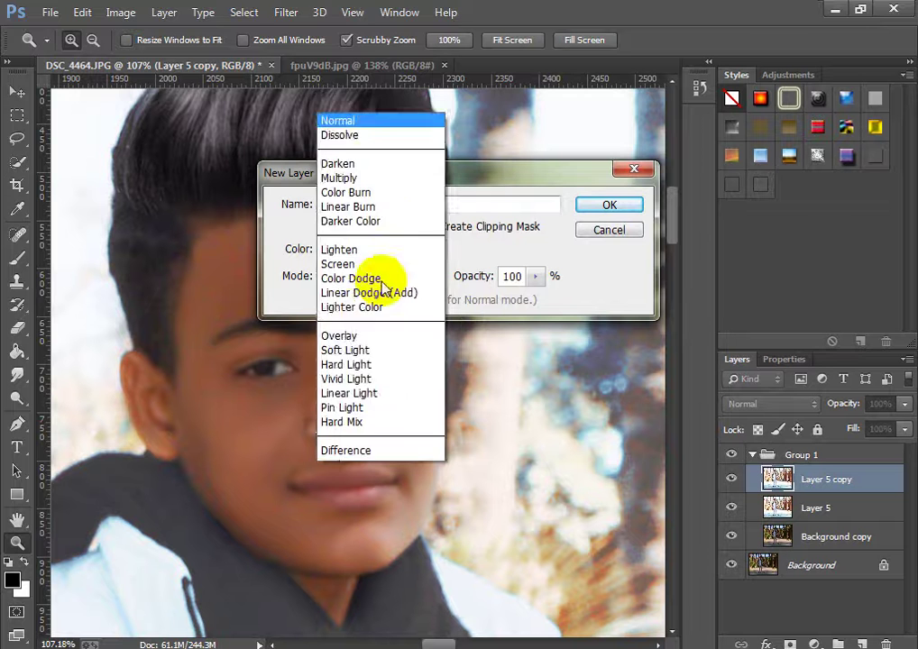
left_click(359, 239)
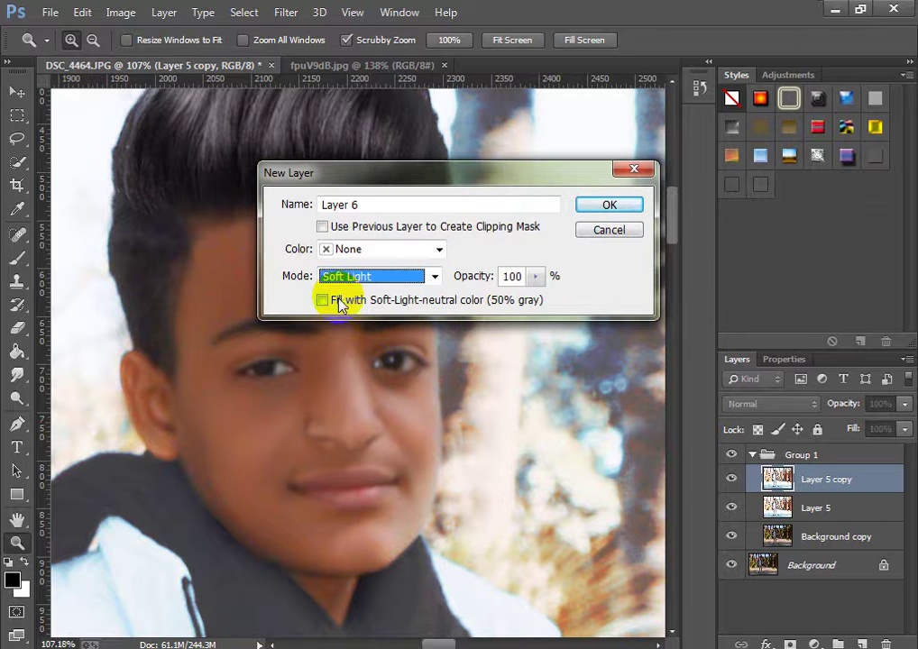
left_click(334, 301)
left_click(609, 205)
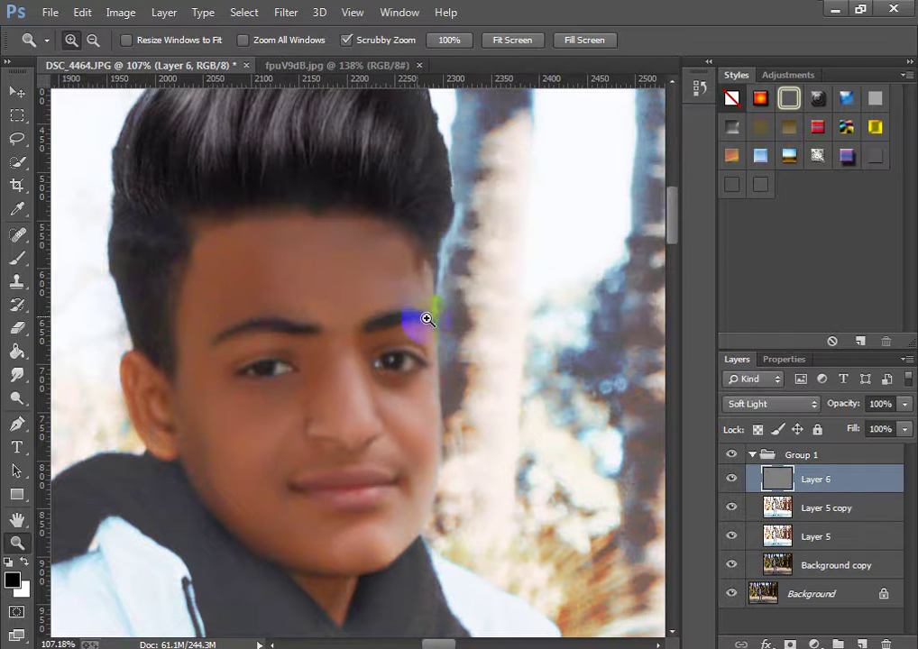
Lighten the forehead on the gray layer using the Dodge tool with an 87 px soft brush, Midtones, 27% exposure
left_click(16, 397)
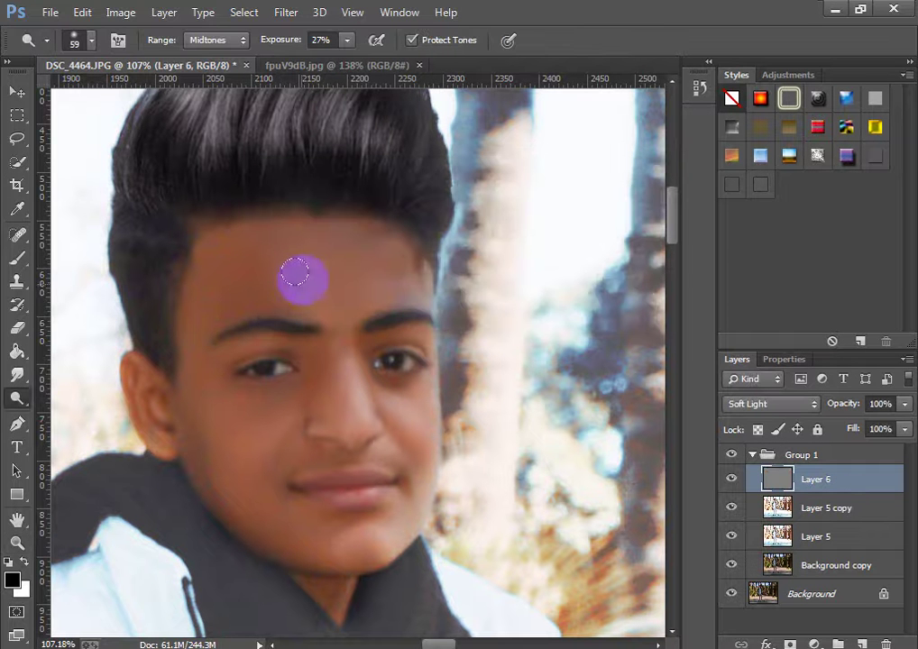
right_click(306, 273)
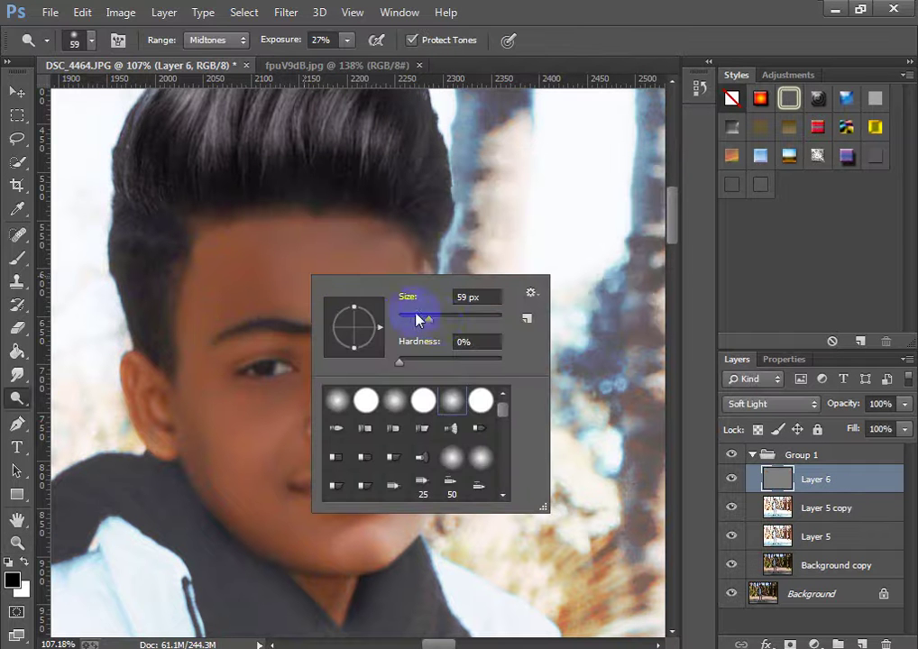
left_click(241, 250)
mouse_move(350, 236)
left_mouse_down()
mouse_move(255, 257)
mouse_move(291, 261)
mouse_move(327, 262)
mouse_move(237, 233)
mouse_move(207, 261)
mouse_move(344, 275)
mouse_move(336, 205)
left_mouse_up()
Raise the Dodge exposure to 60% and lighten the forehead and the skin beside the eyebrow
left_click(346, 39)
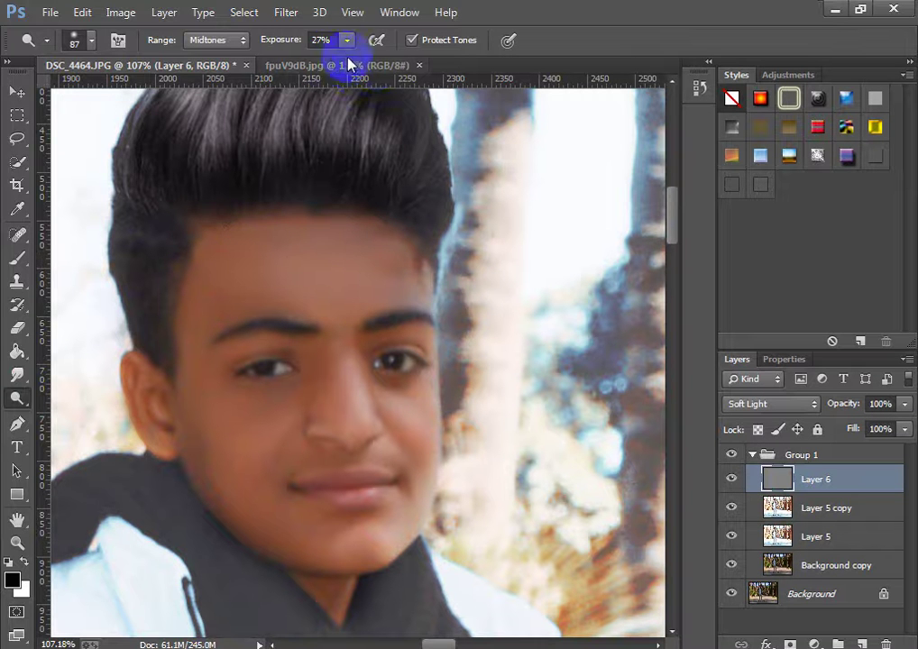
left_click_drag(349, 61, 377, 63)
left_click(311, 237)
mouse_move(311, 236)
left_mouse_down()
mouse_move(204, 272)
mouse_move(192, 268)
mouse_move(213, 265)
mouse_move(174, 268)
left_mouse_up()
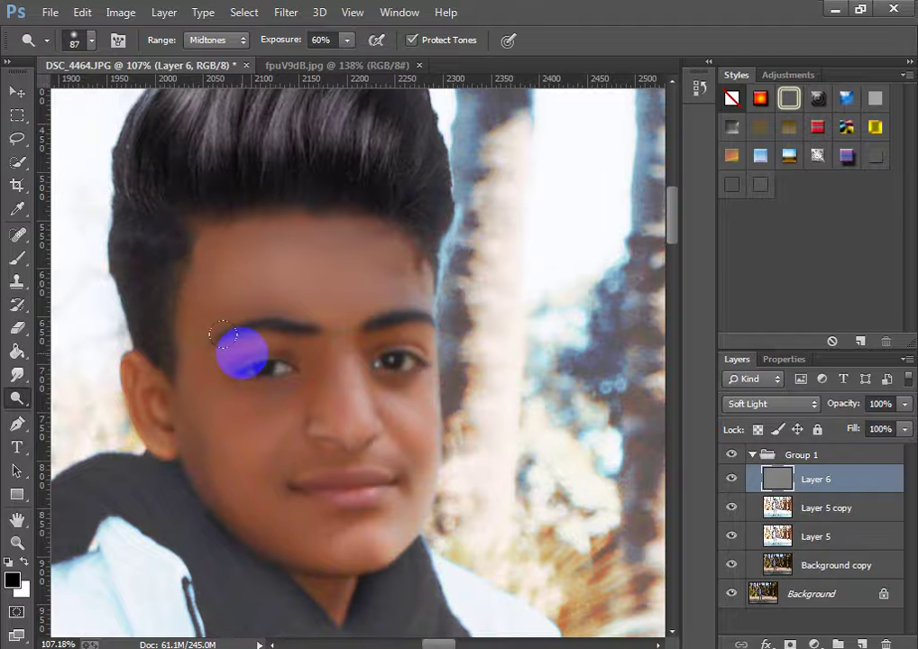
mouse_move(223, 335)
left_mouse_down()
mouse_move(214, 333)
mouse_move(226, 344)
mouse_move(218, 350)
mouse_move(236, 357)
mouse_move(244, 347)
left_mouse_up()
Reduce the Dodge brush to 64 px and lighten the skin around the eyes, cheeks and mouth
right_click(285, 249)
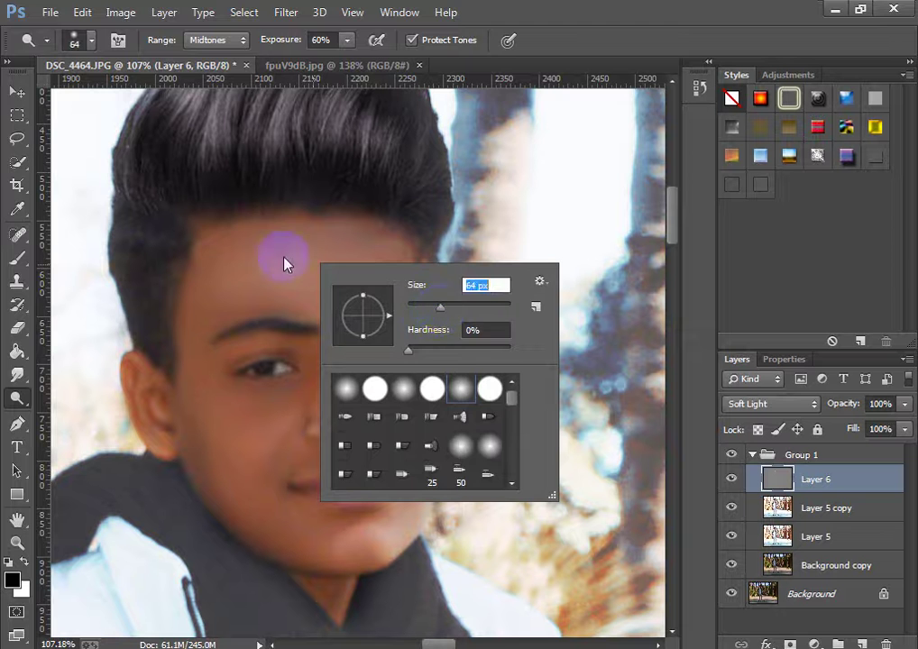
type("64")
key("Return")
mouse_move(223, 311)
left_mouse_down()
mouse_move(315, 300)
mouse_move(241, 296)
mouse_move(204, 335)
mouse_move(241, 322)
mouse_move(195, 300)
mouse_move(180, 362)
mouse_move(205, 447)
mouse_move(223, 390)
mouse_move(209, 359)
mouse_move(225, 344)
mouse_move(311, 345)
left_mouse_up()
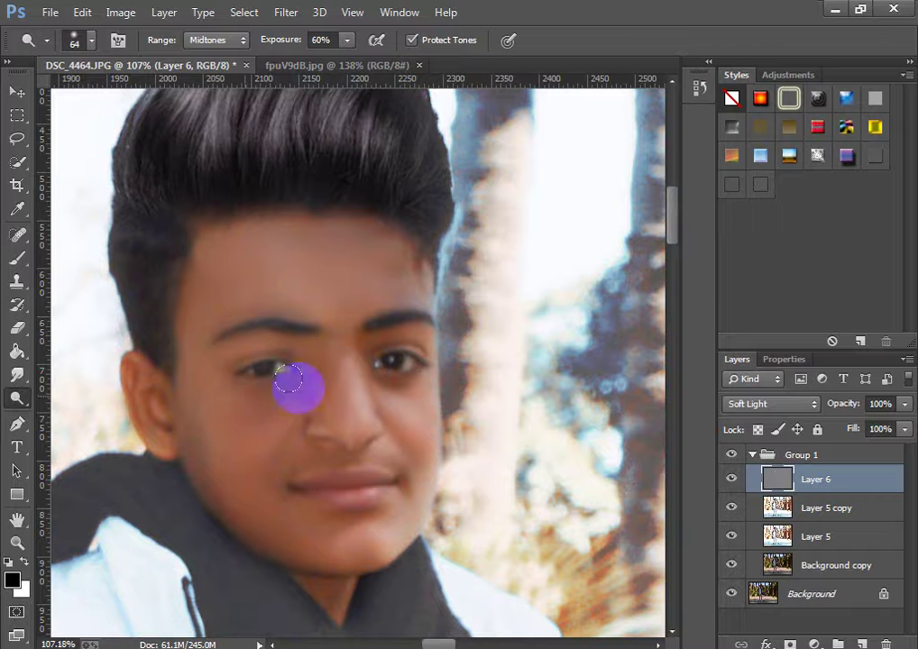
scroll(302, 391, "down", 3)
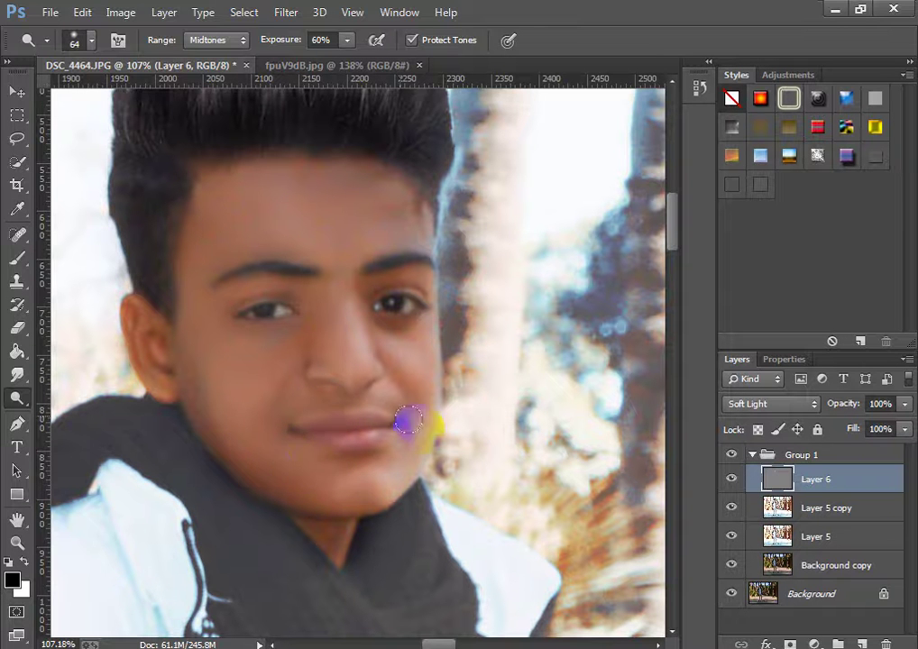
scroll(379, 322, "up", 4)
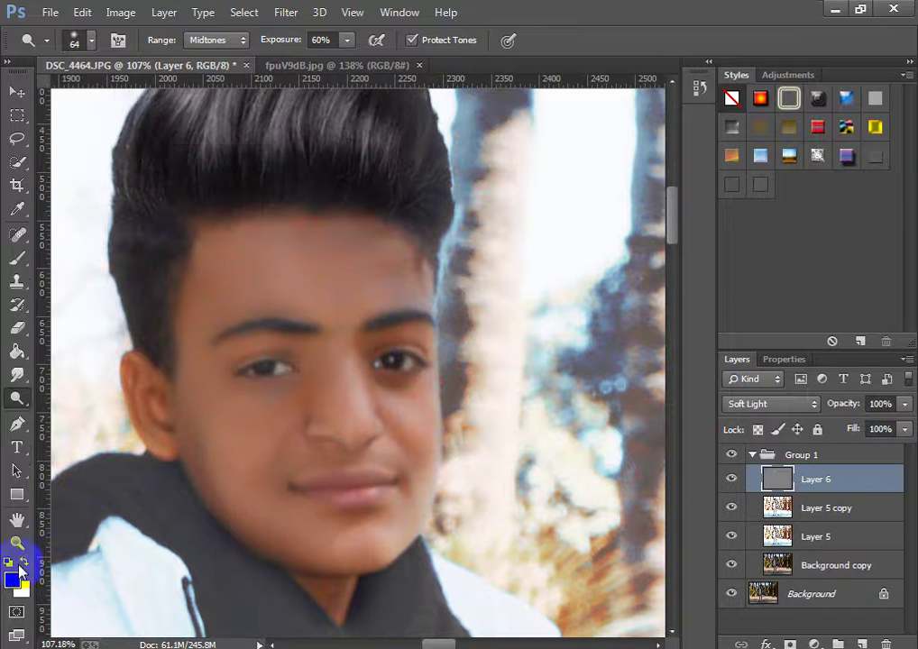
Dodge the eye area, nose, forehead and cheek at 60% exposure, enlarging the soft brush from 64 px to 146 px and 332 px
left_click(17, 543)
left_click_drag(308, 353, 185, 372)
left_click_drag(296, 375, 361, 353)
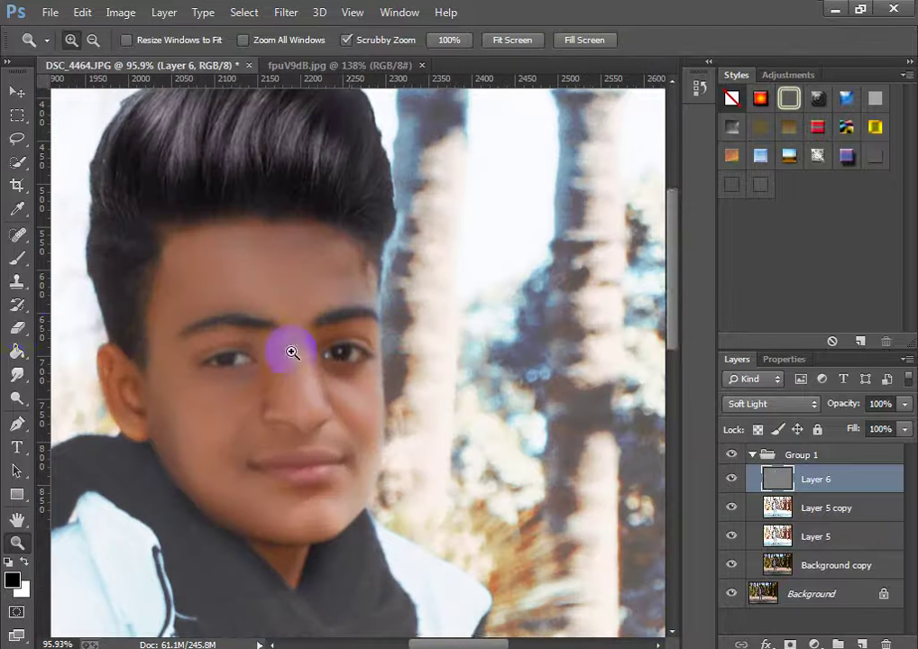
left_click(17, 398)
left_click(215, 367)
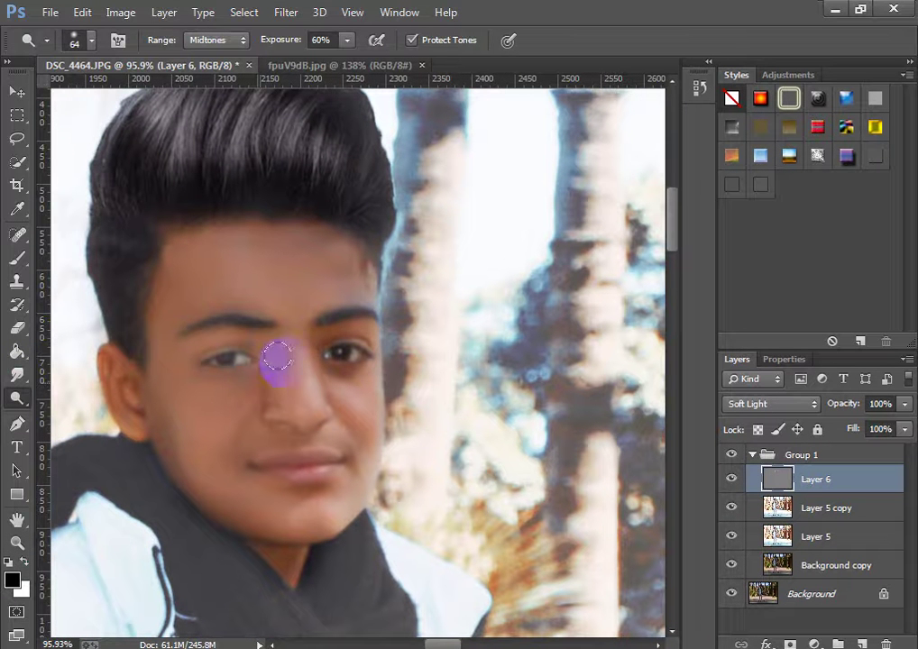
mouse_move(277, 358)
left_mouse_down()
mouse_move(342, 322)
mouse_move(379, 335)
mouse_move(354, 345)
mouse_move(313, 328)
mouse_move(350, 386)
mouse_move(342, 469)
mouse_move(118, 422)
mouse_move(90, 365)
mouse_move(112, 359)
mouse_move(120, 398)
mouse_move(178, 237)
mouse_move(333, 232)
mouse_move(299, 311)
mouse_move(184, 312)
mouse_move(169, 323)
mouse_move(201, 287)
left_mouse_up()
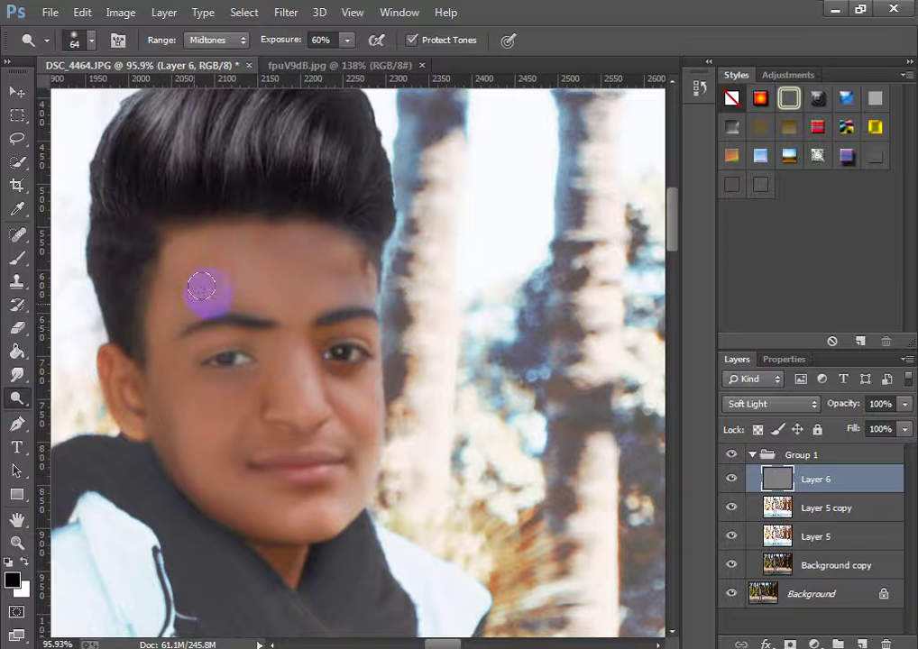
right_click(520, 338)
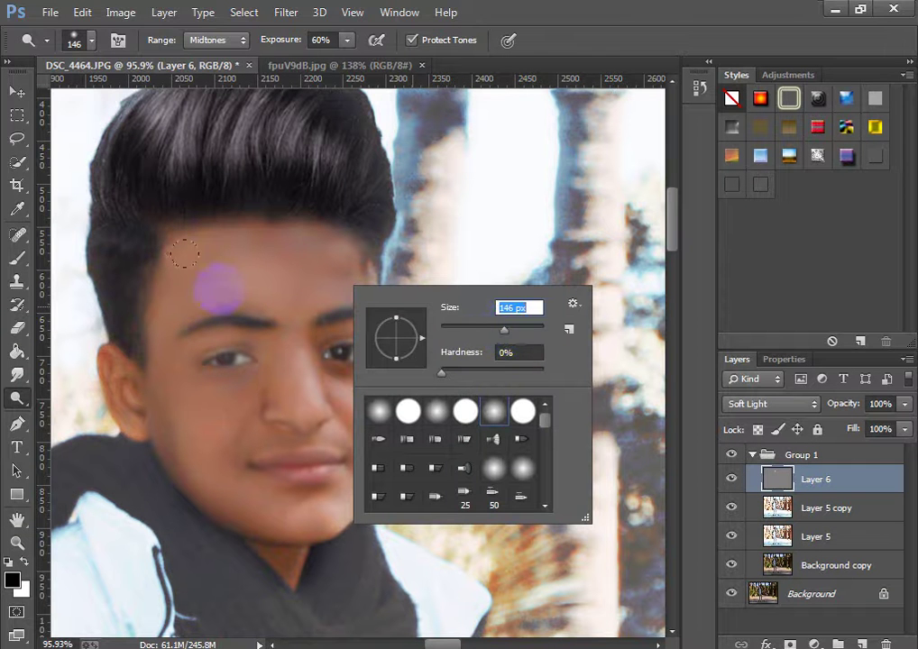
mouse_move(233, 256)
left_mouse_down()
mouse_move(235, 359)
mouse_move(307, 447)
left_mouse_up()
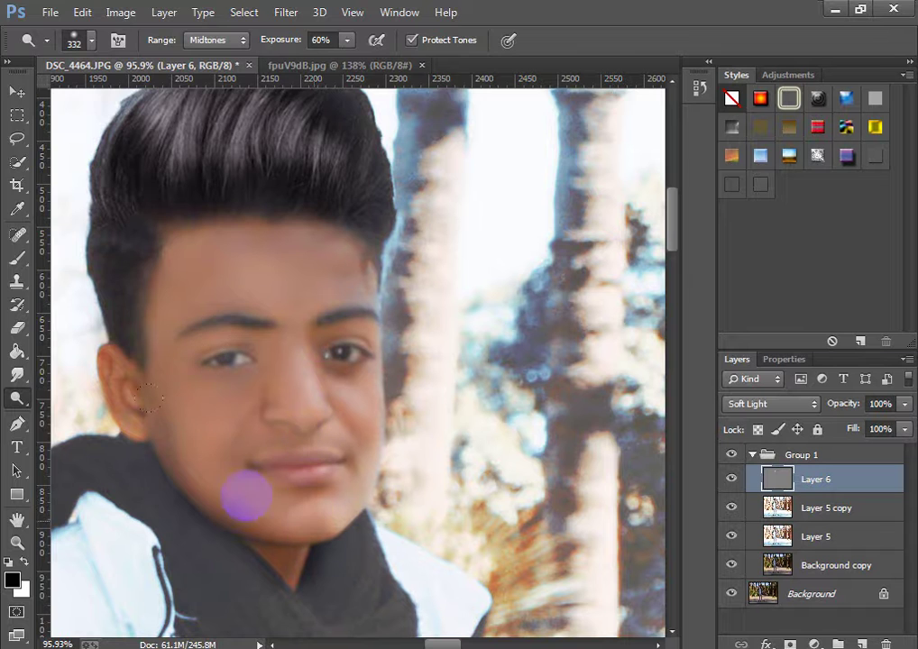
Dodge the bare forearm from the sleeve down to the vest pocket with a 94 px soft brush at 60% exposure
left_click(16, 542)
left_click_drag(246, 436, 264, 418)
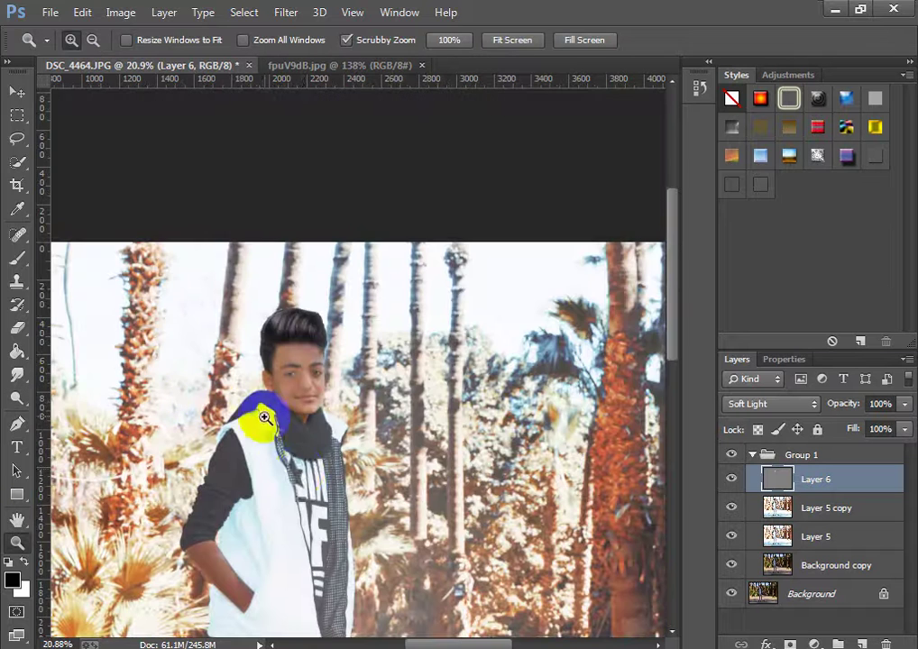
left_click_drag(282, 484, 275, 386)
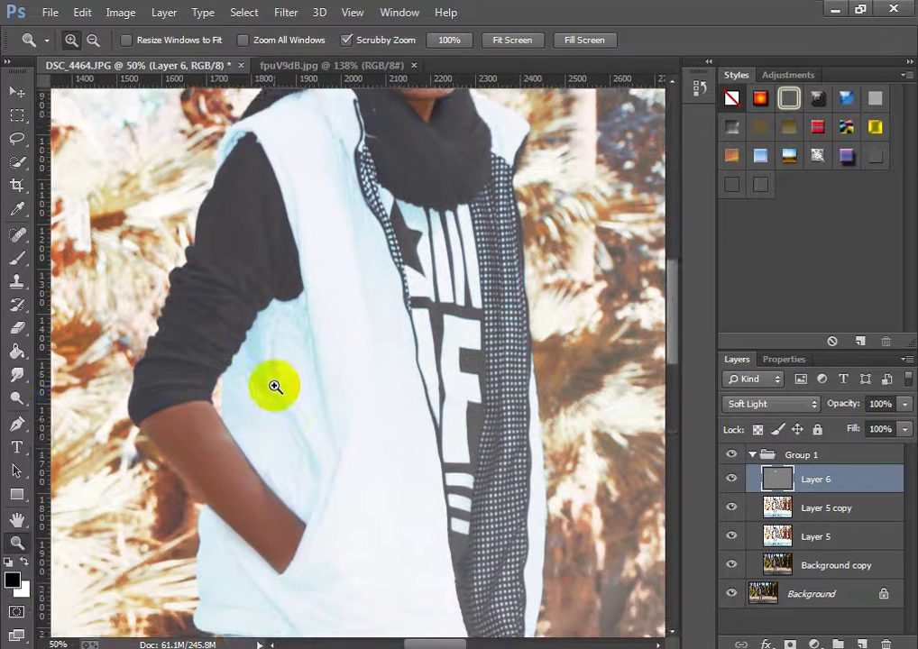
scroll(270, 389, "down", 1)
left_click(17, 398)
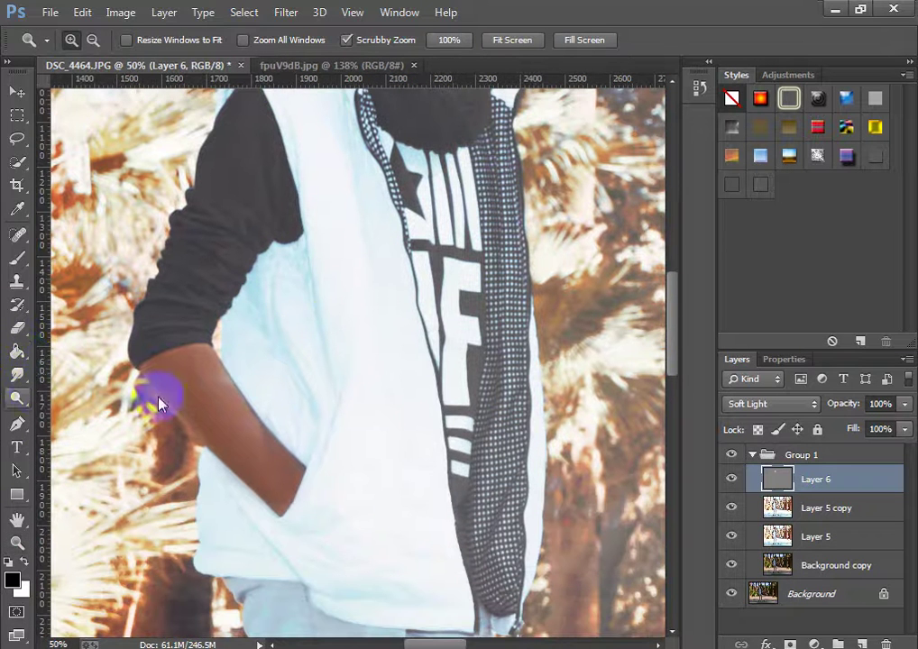
right_click(235, 373)
mouse_move(406, 414)
left_mouse_down()
mouse_move(373, 416)
mouse_move(153, 366)
mouse_move(280, 472)
mouse_move(191, 350)
mouse_move(280, 472)
mouse_move(163, 371)
mouse_move(263, 494)
mouse_move(228, 434)
left_mouse_up()
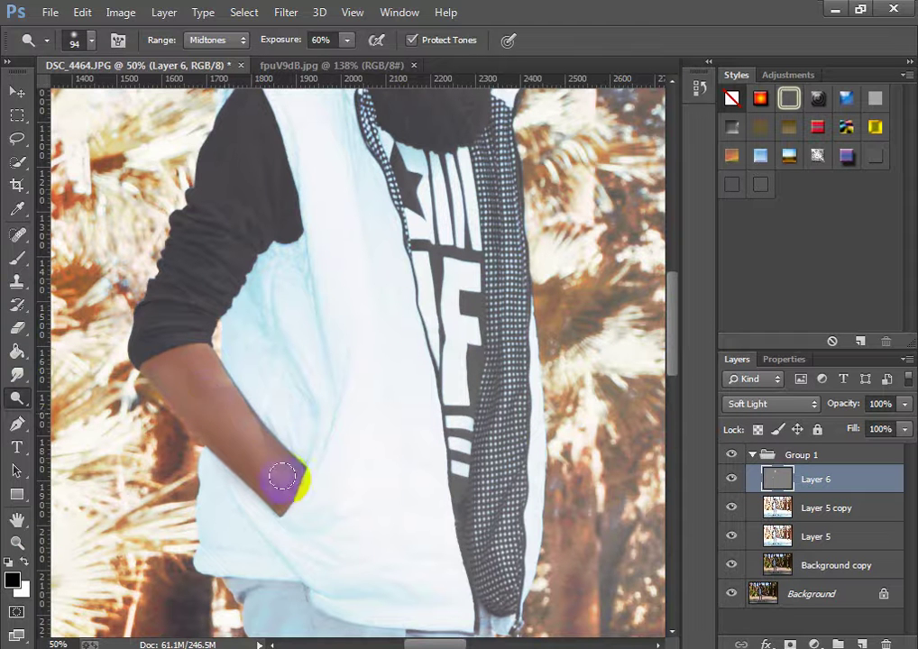
Dodge the skin beside the vest pocket and along the middle of the forearm with the 94 px soft brush
left_click_drag(288, 481, 275, 501)
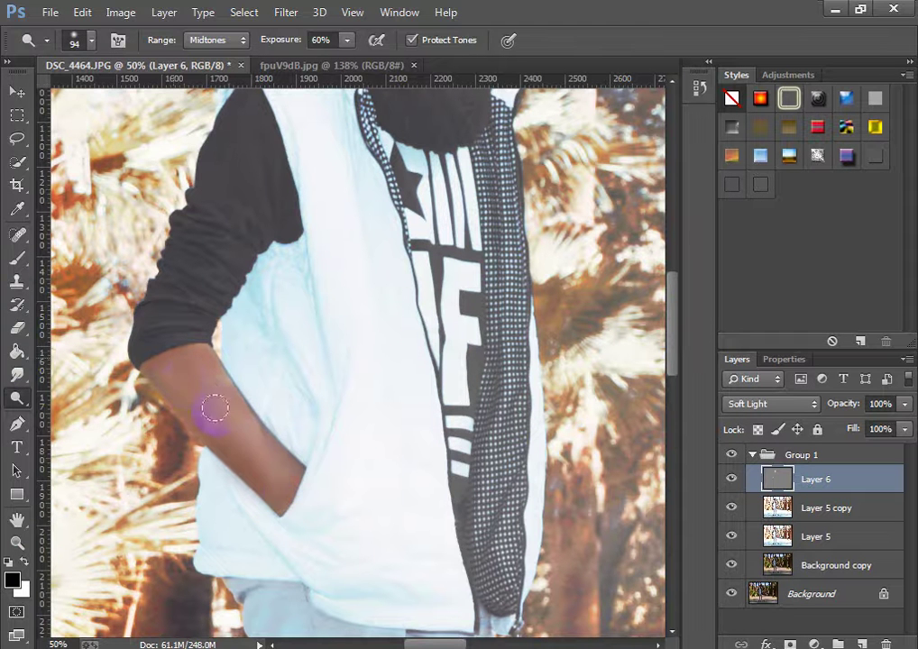
left_click_drag(221, 393, 149, 462)
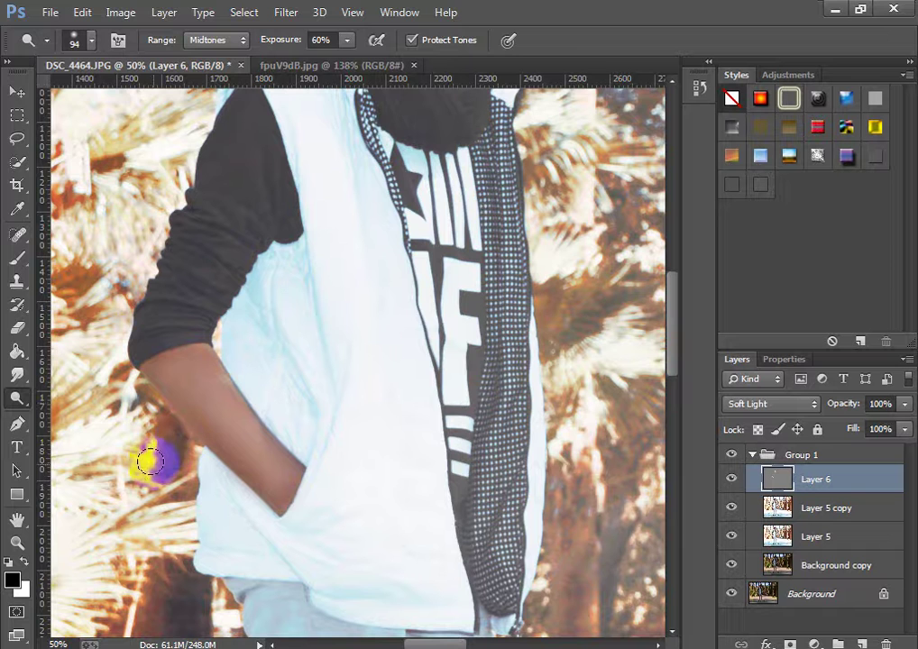
Examine the dodged skin across the whole portrait and up close on the face and hair
left_click(16, 542)
left_click(326, 359, "alt")
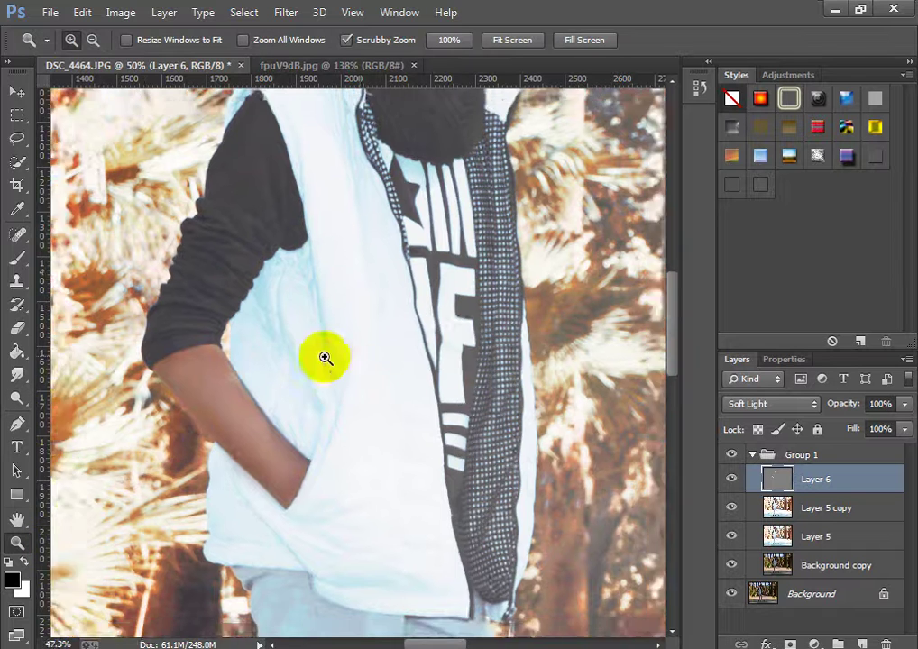
left_click(298, 361, "alt")
left_click(299, 361)
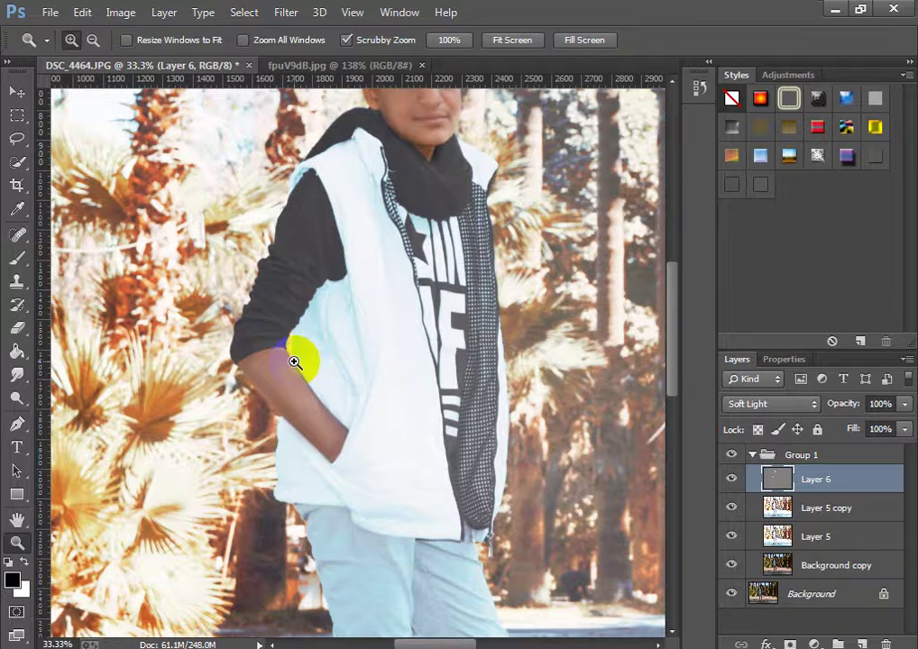
left_click_drag(294, 362, 354, 329)
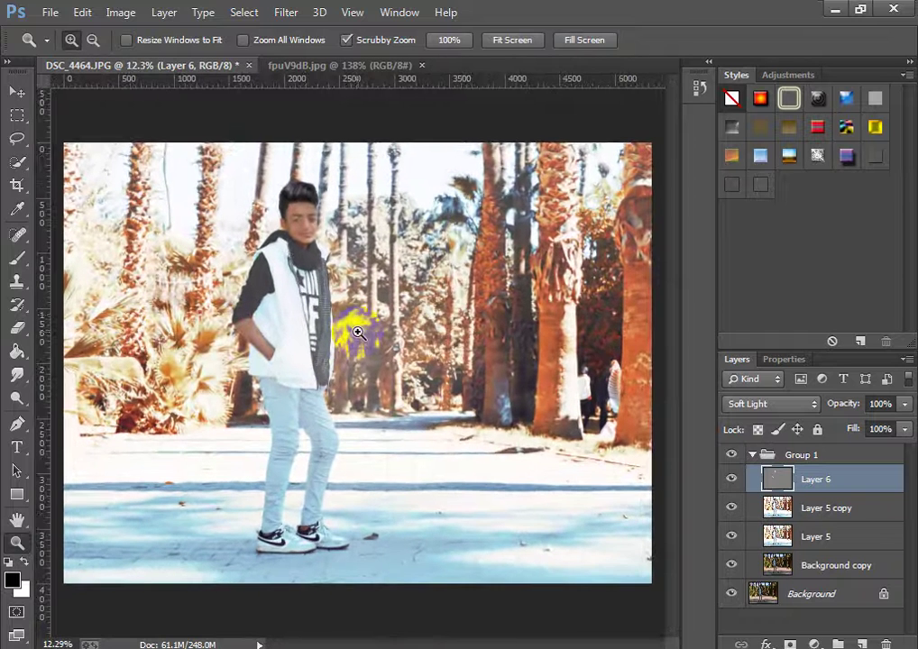
left_click_drag(379, 205, 423, 195)
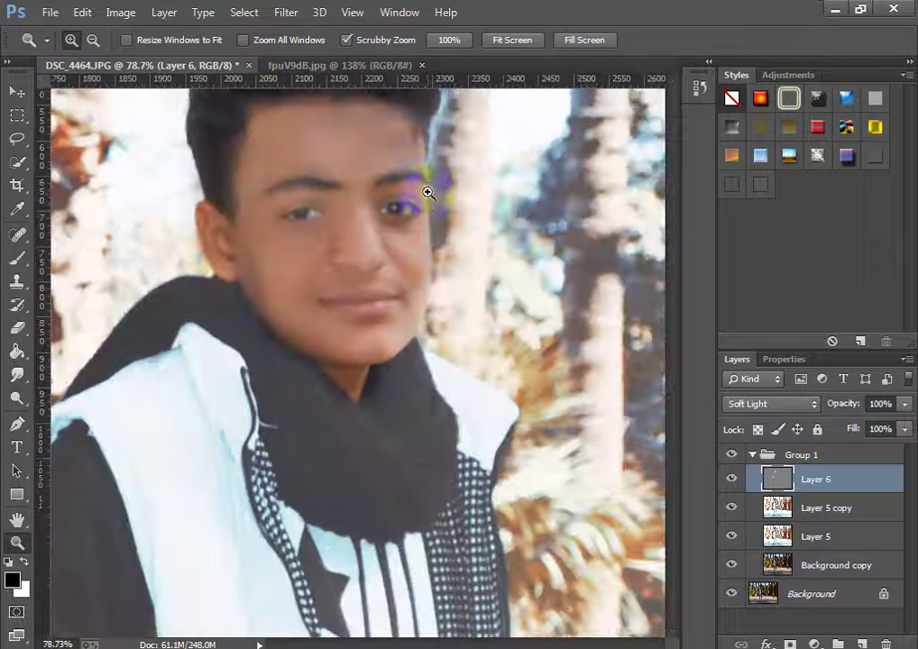
scroll(424, 195, "up", 8)
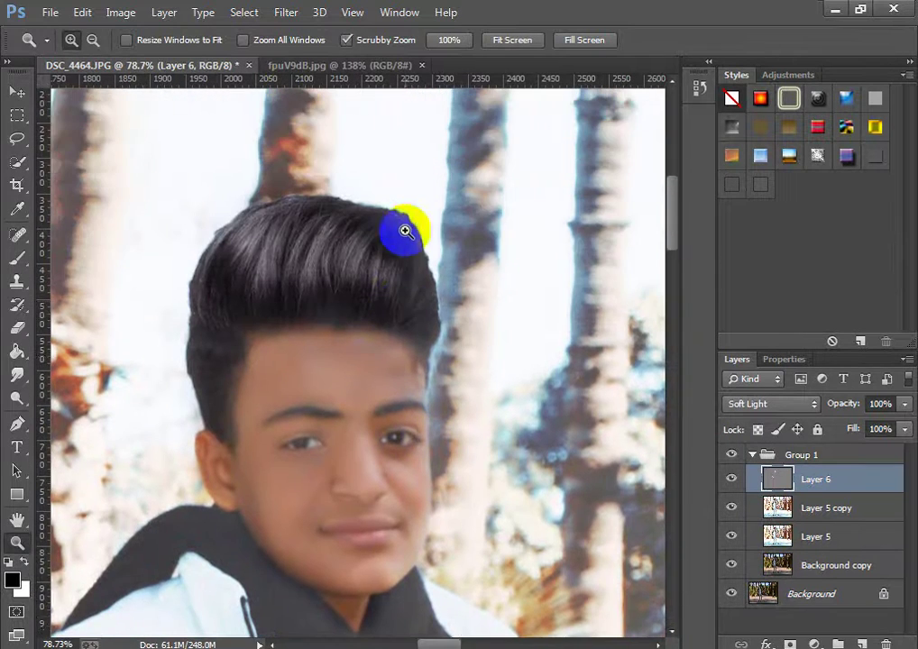
left_click_drag(375, 350, 402, 307)
scroll(354, 367, "down", 3)
Try erasing the dodging over the eye on the gray layer with a 24 px Eraser, and revert to the last Dodge state
left_click(778, 487)
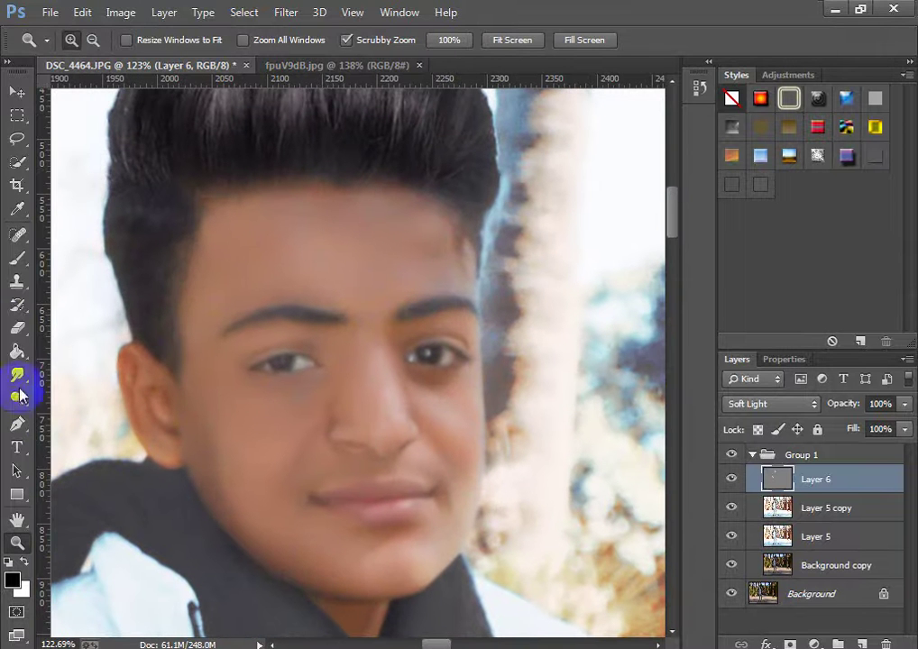
key("e")
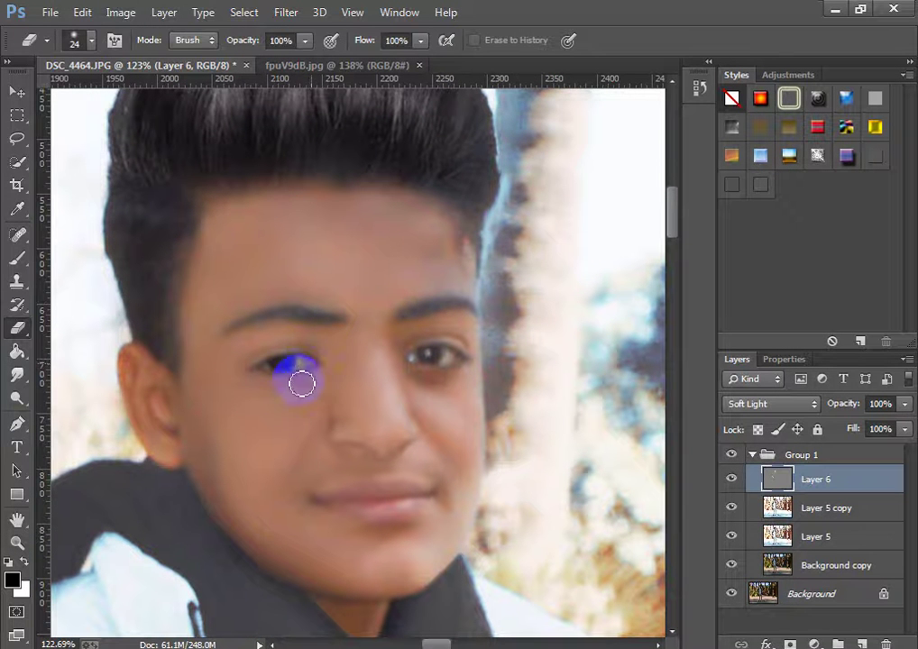
left_click(698, 89)
left_click(572, 125)
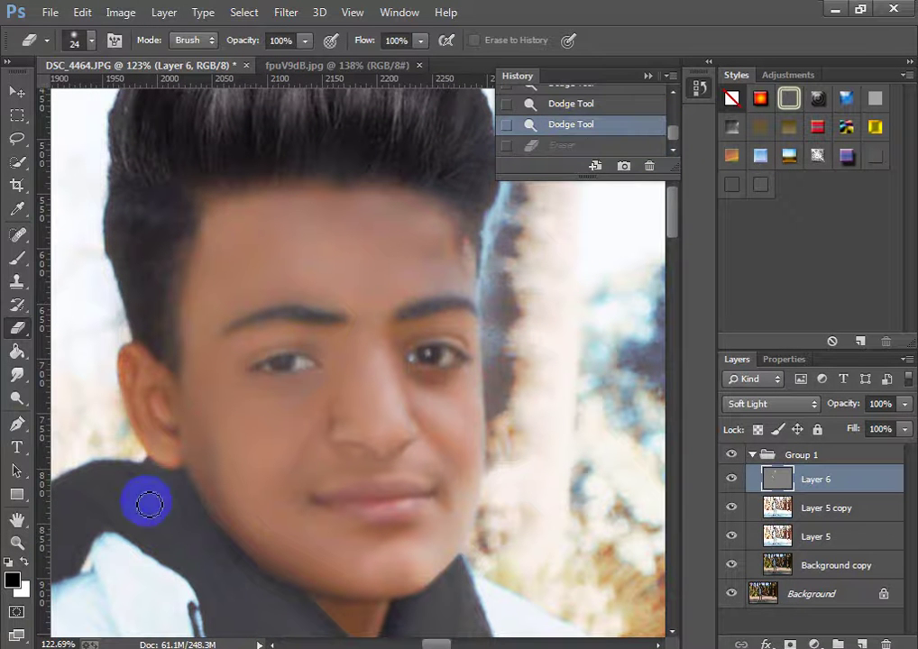
Stamp all visible layers into a new layer above the gray layer and open it in the Camera Raw filter
left_click(16, 544)
left_click_drag(341, 331, 171, 334)
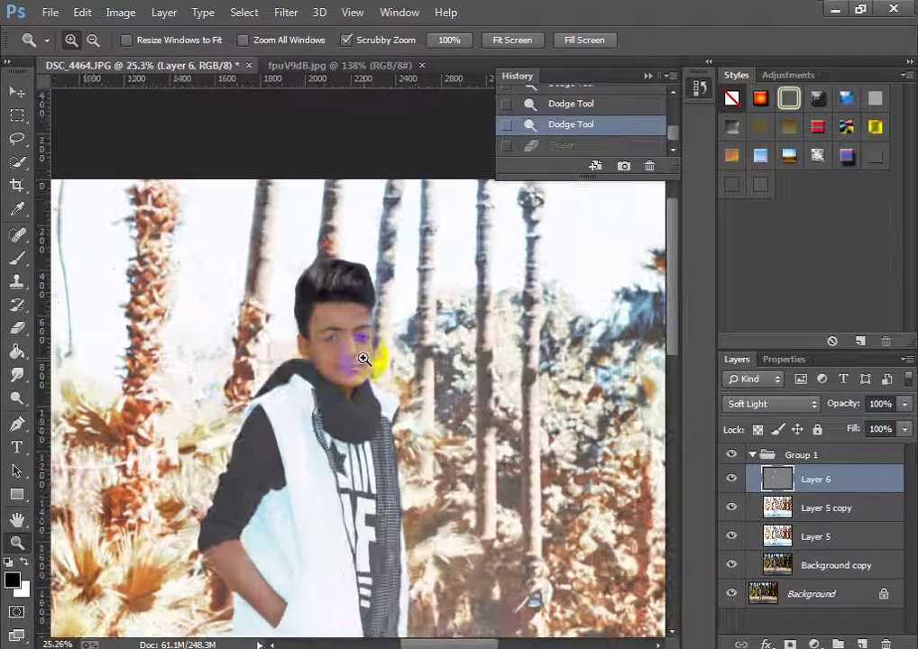
left_click_drag(363, 358, 173, 480)
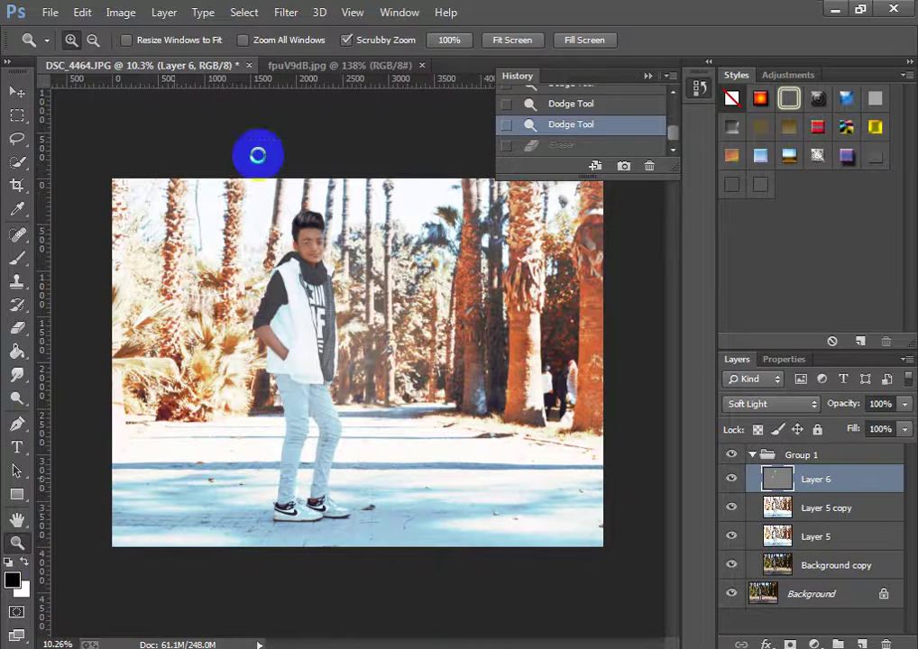
key("ctrl+shift+alt+e")
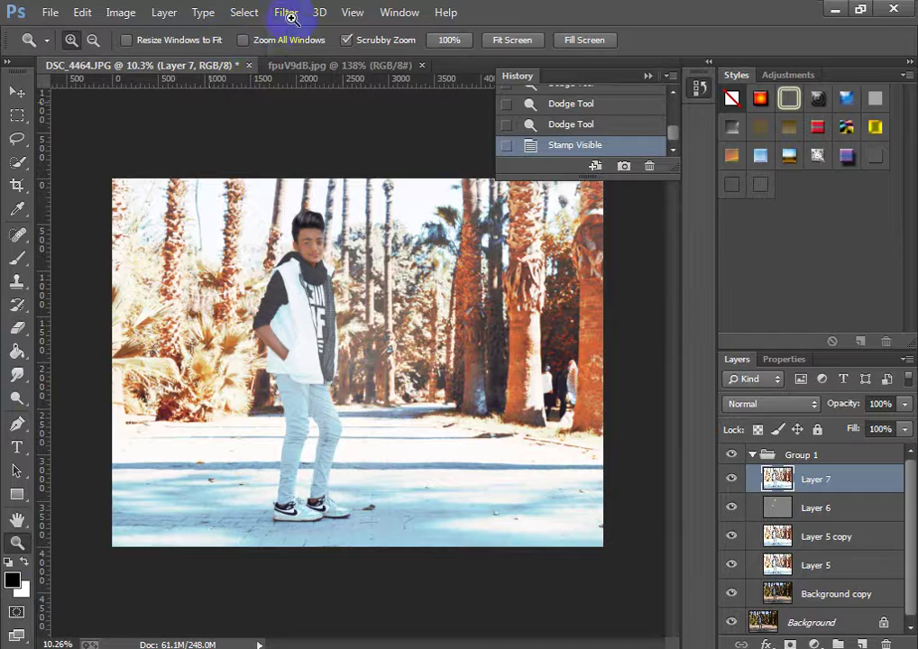
left_click(286, 12)
left_click(328, 115)
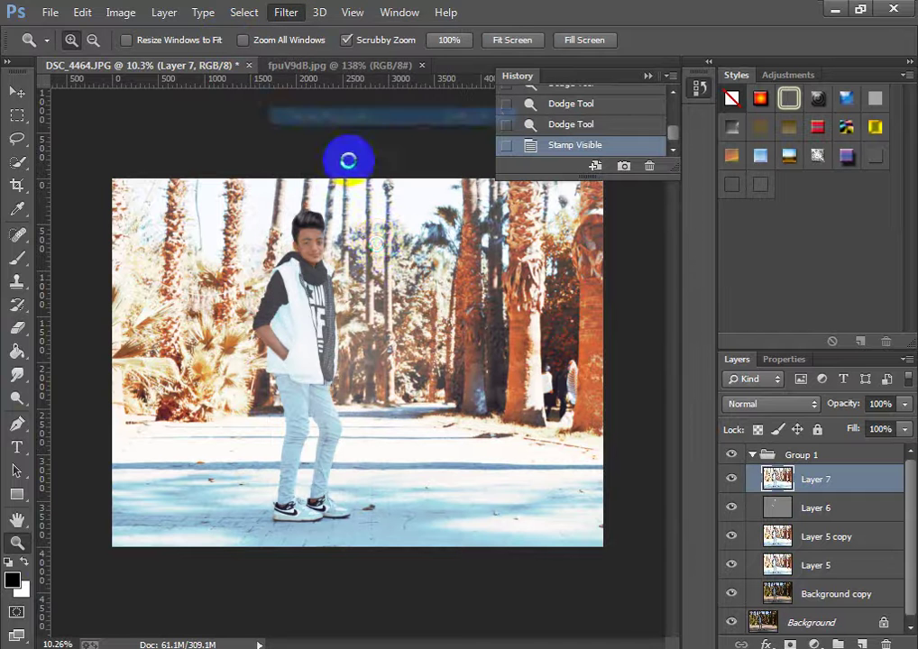
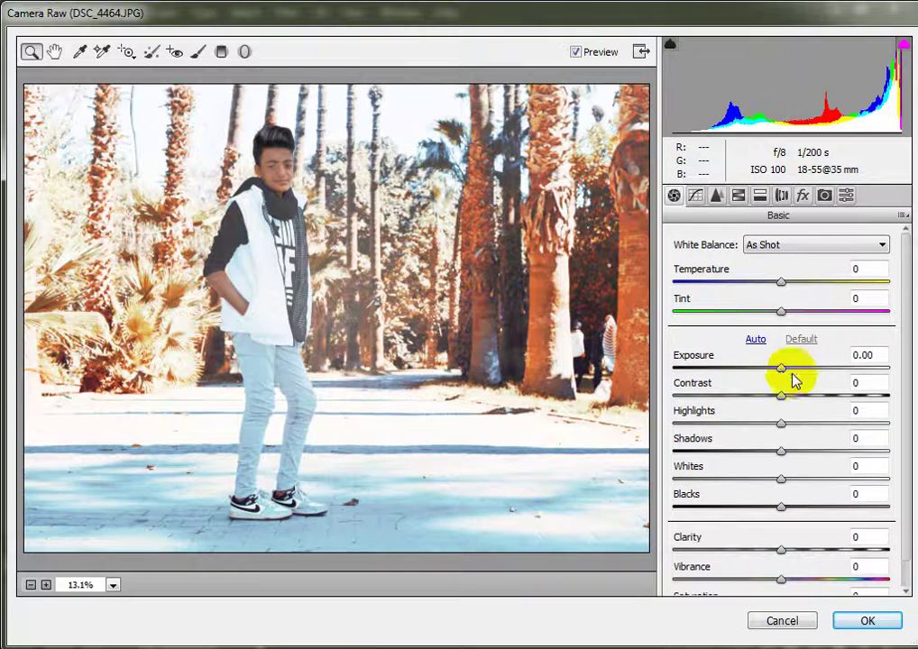
Set Exposure to +0.35, Contrast to +31, Highlights to +48, Shadows to +15, Whites to -38 and Blacks to +20
left_click_drag(780, 369, 815, 395)
left_click(791, 397)
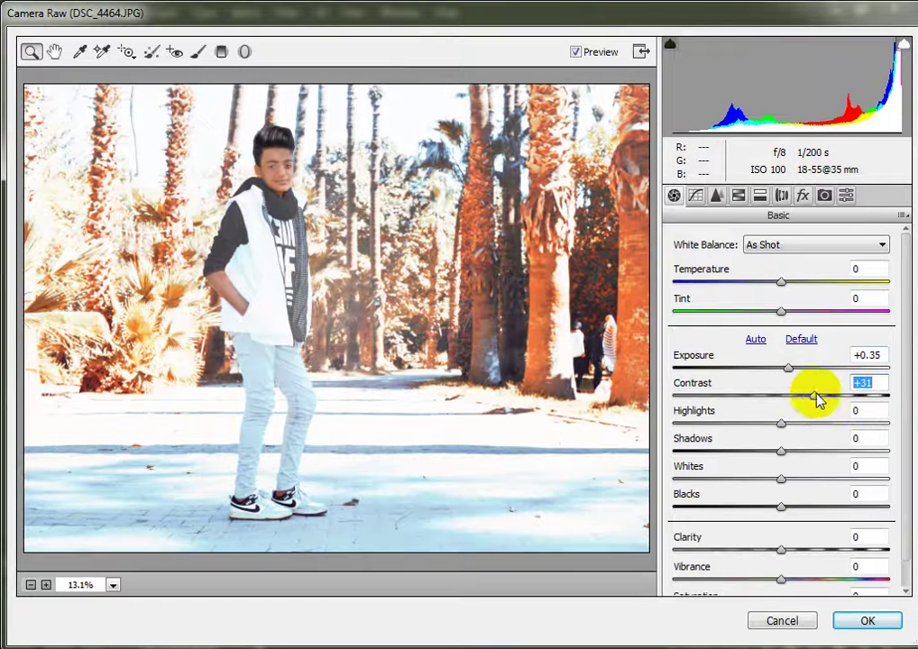
left_click_drag(221, 115, 337, 217)
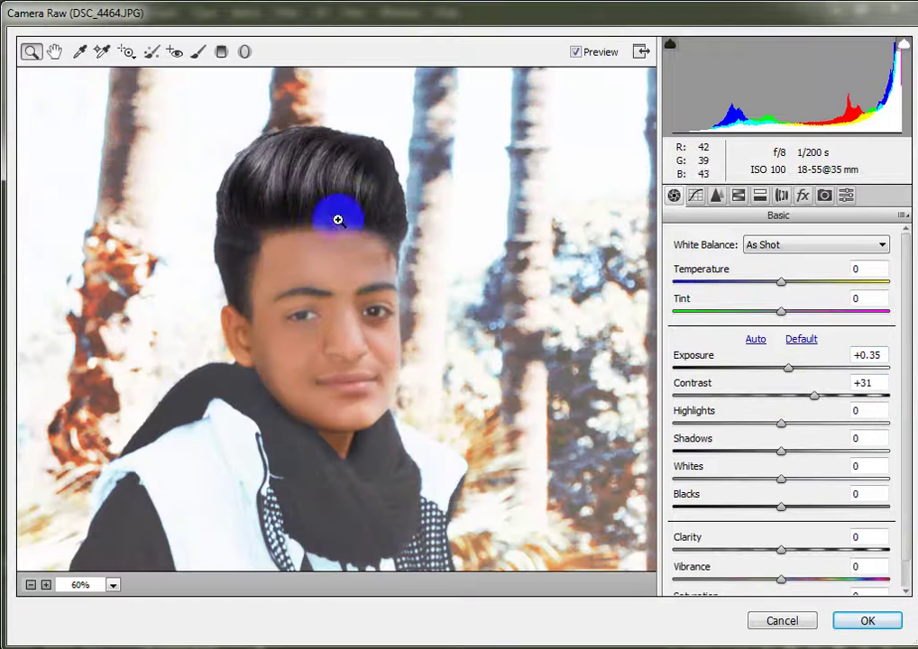
left_click_drag(789, 421, 801, 507)
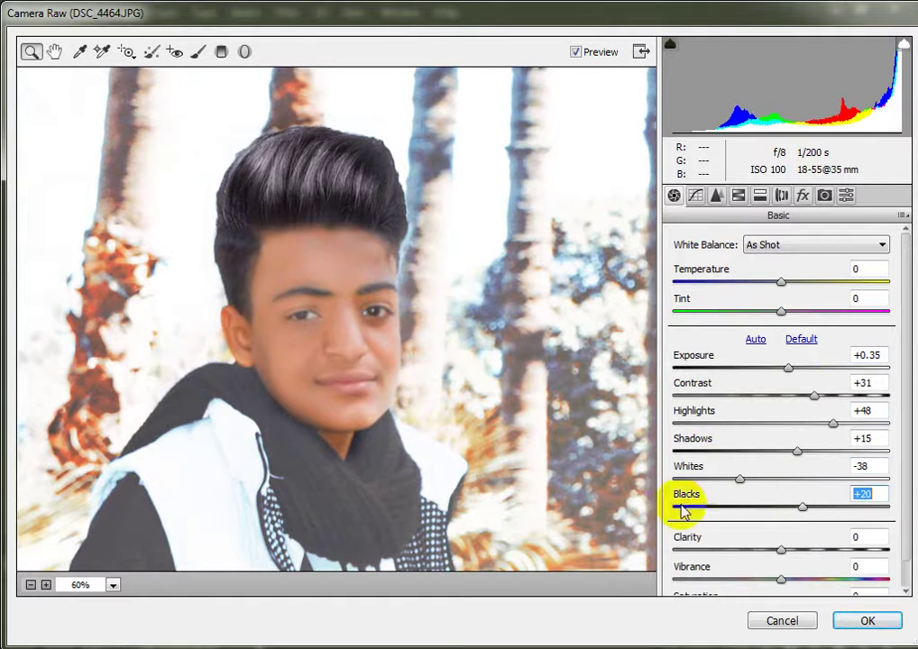
Set Whites to +1 and Clarity to +15 in the basic adjustments
left_click(29, 585)
left_click(29, 585)
left_click(29, 585)
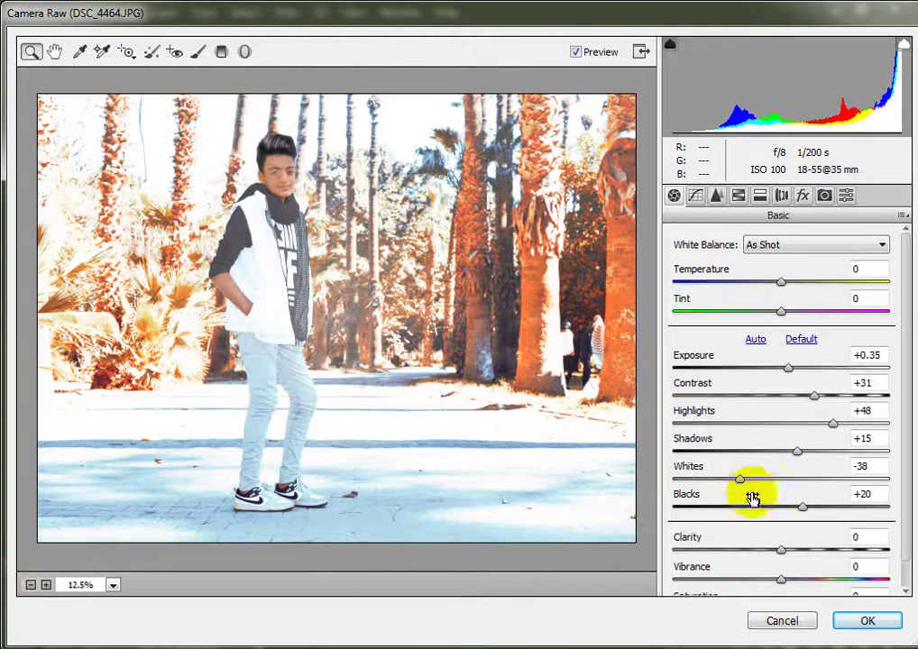
left_click_drag(740, 483, 782, 494)
left_click_drag(782, 541, 798, 554)
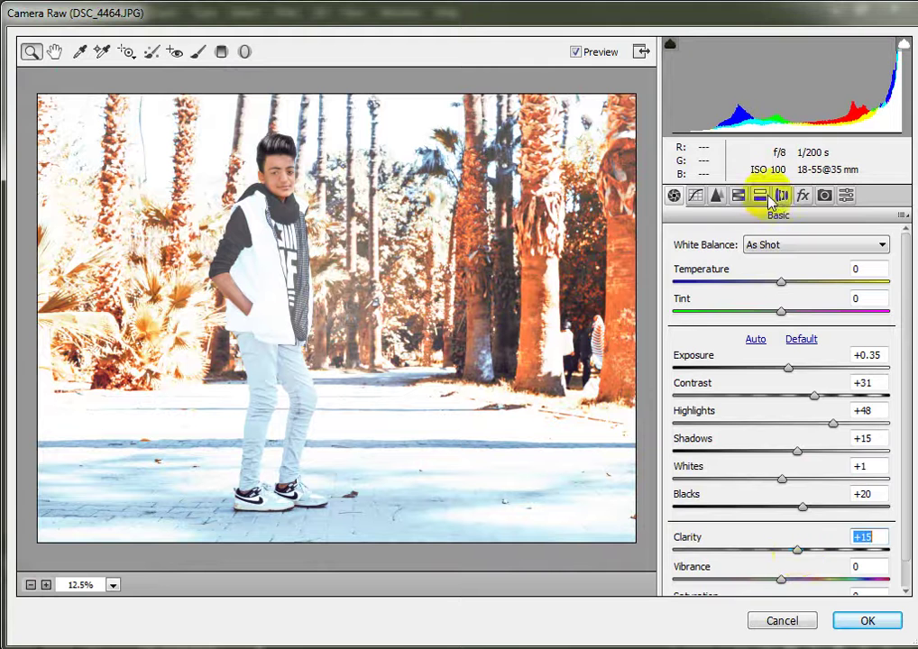
Raise the luminance of the Oranges to +23 and the Yellows to +23
left_click(737, 195)
left_click_drag(784, 364, 815, 360)
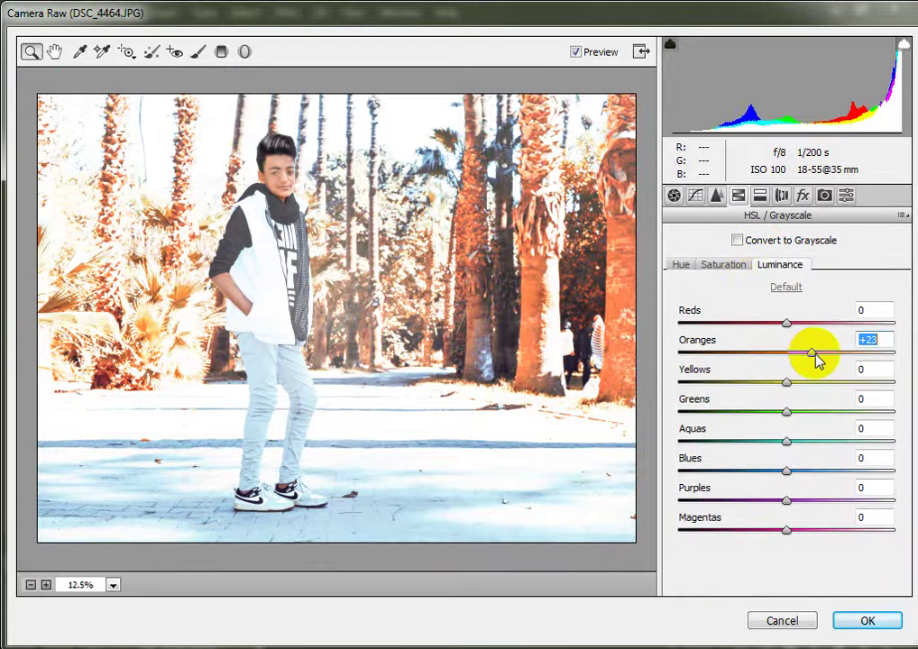
left_click(371, 221)
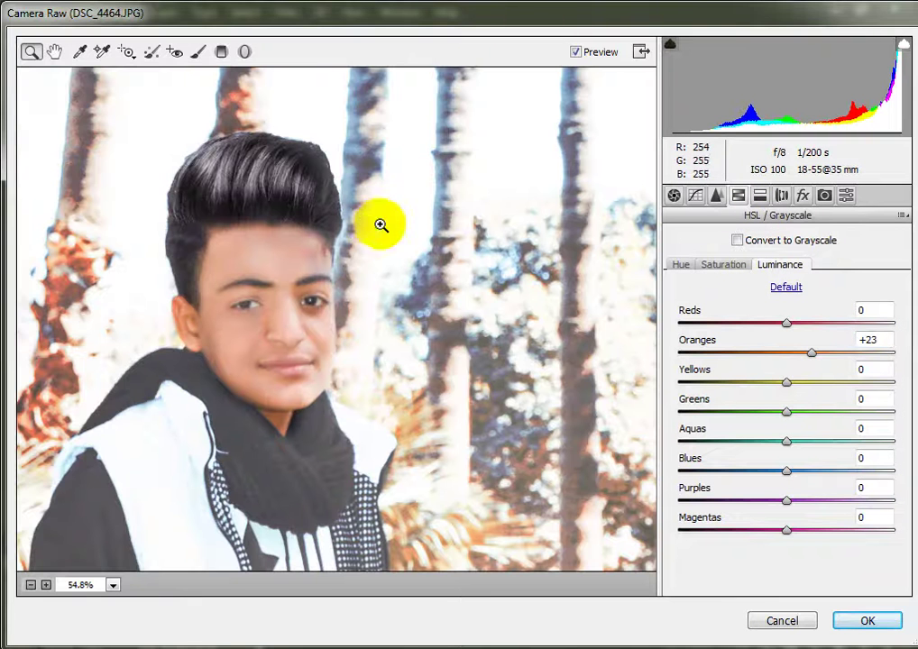
left_click_drag(789, 383, 822, 398)
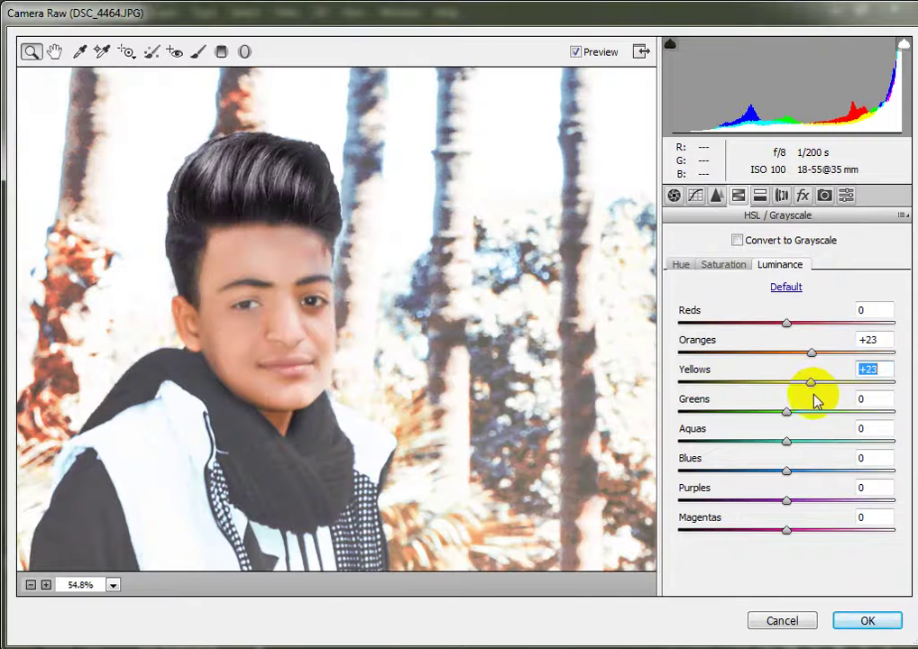
Add a Highlight Priority post-crop vignette with Amount -34, Midpoint 41 and Roundness +2
left_click(30, 585)
left_click(30, 585)
left_click(30, 585)
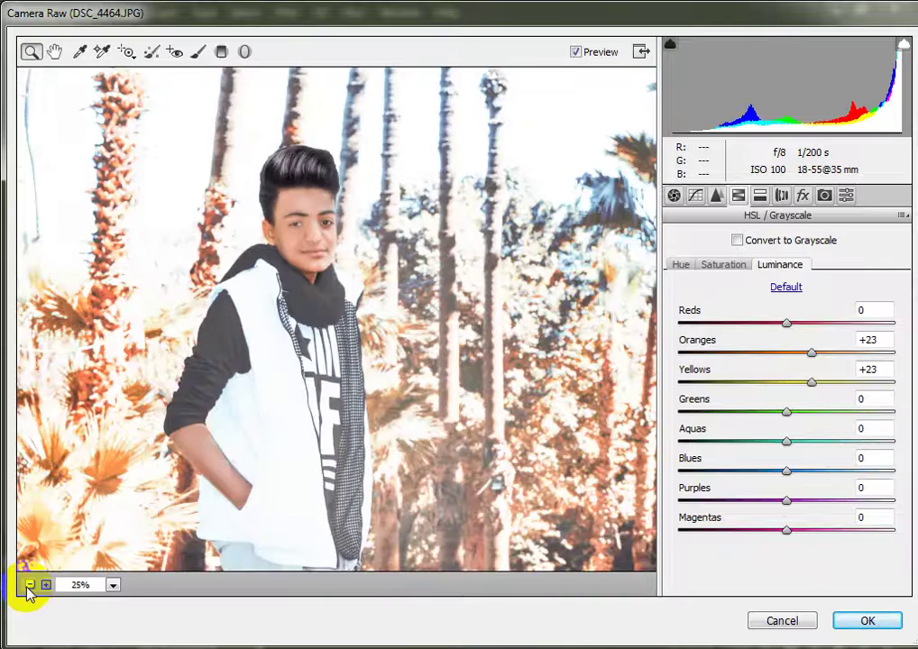
left_click(29, 585)
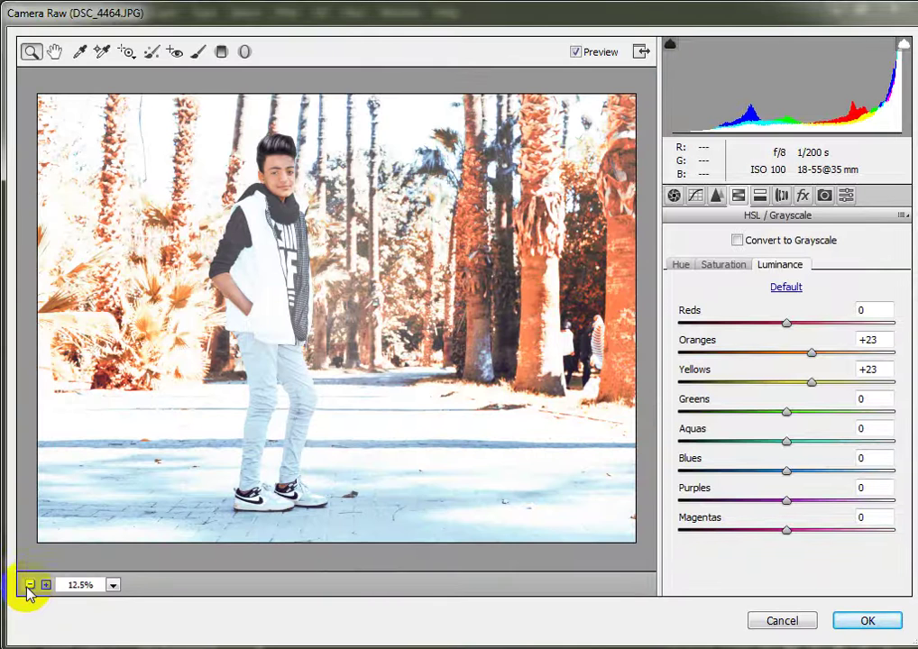
left_click(804, 197)
left_click_drag(775, 435, 772, 465)
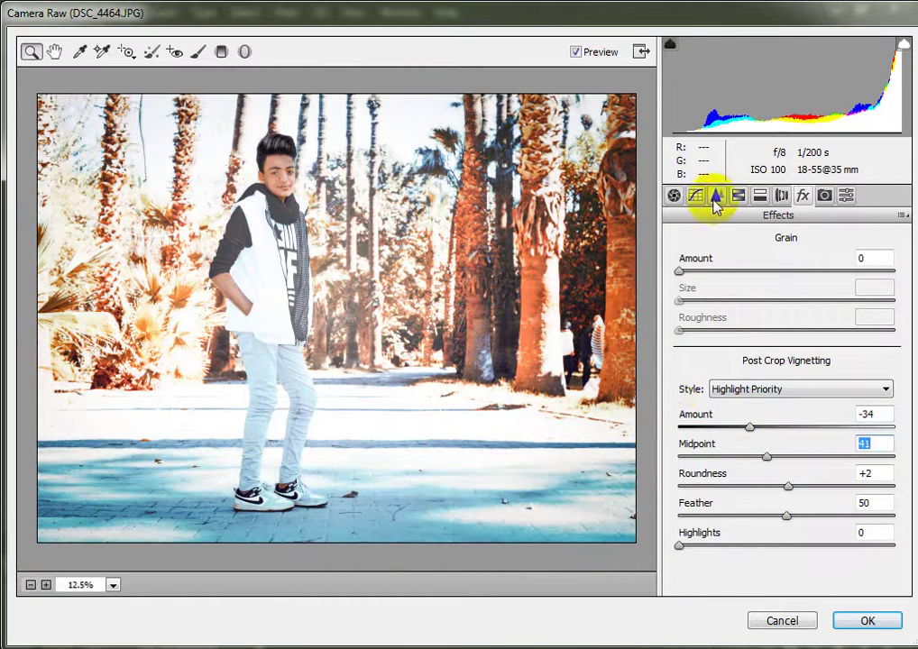
Set Exposure to +0.30, Highlights to +100 and Shadows to +23, and apply the Camera Raw filter
left_click(674, 196)
mouse_move(789, 369)
left_mouse_down()
mouse_move(809, 369)
mouse_move(784, 375)
left_mouse_up()
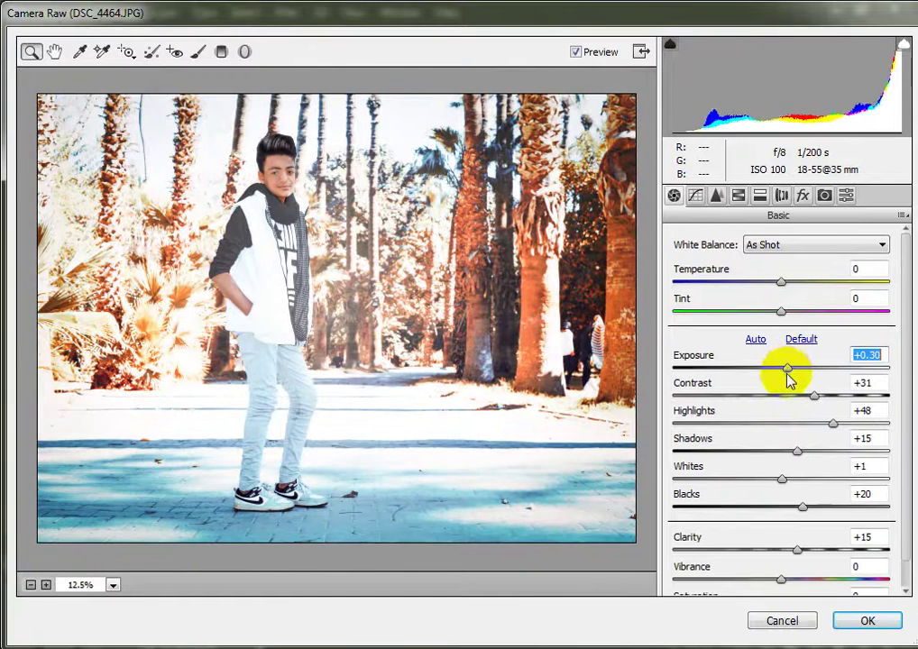
left_click_drag(834, 426, 910, 434)
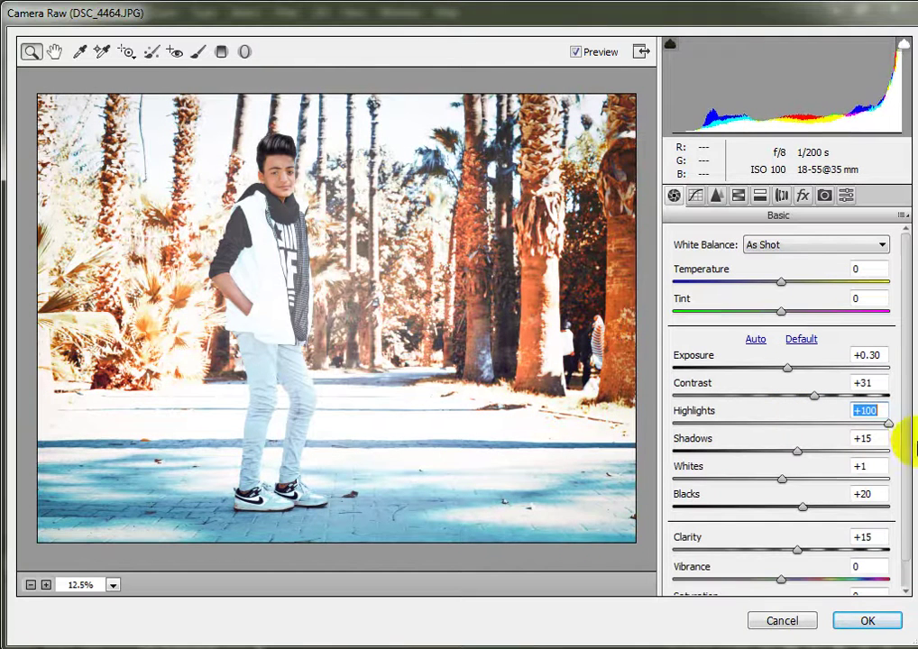
mouse_move(800, 454)
left_mouse_down()
mouse_move(830, 460)
mouse_move(805, 453)
left_mouse_up()
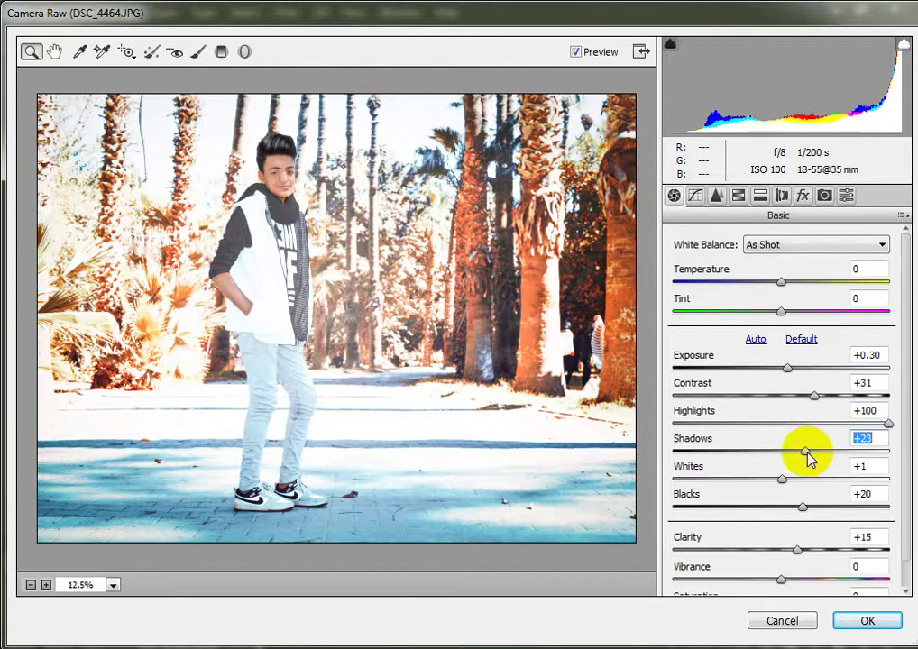
left_click_drag(240, 127, 315, 214)
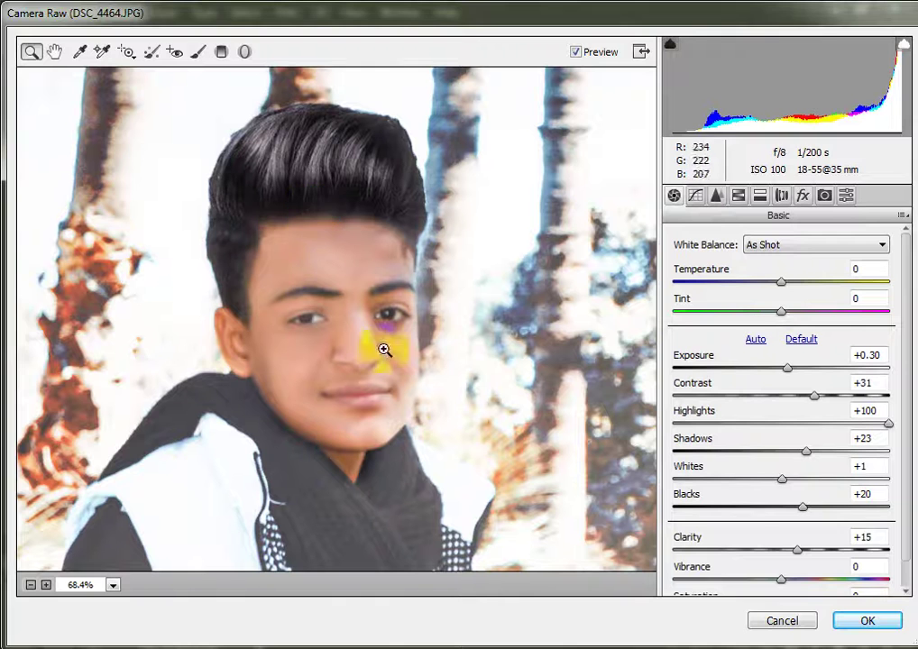
left_click(860, 618)
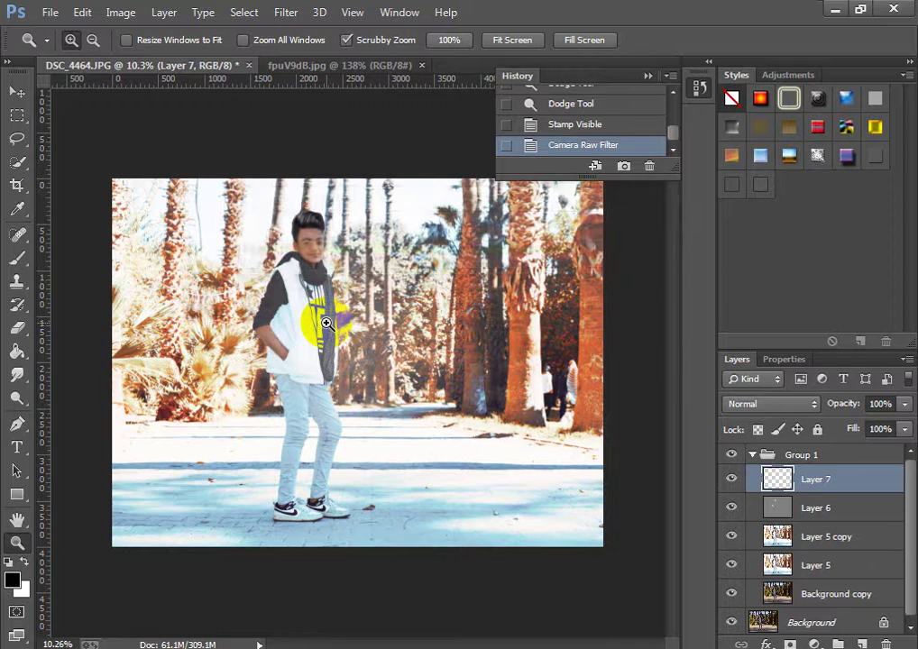
Compare the photo with and without the Camera Raw filtered Layer 7
left_click(323, 326)
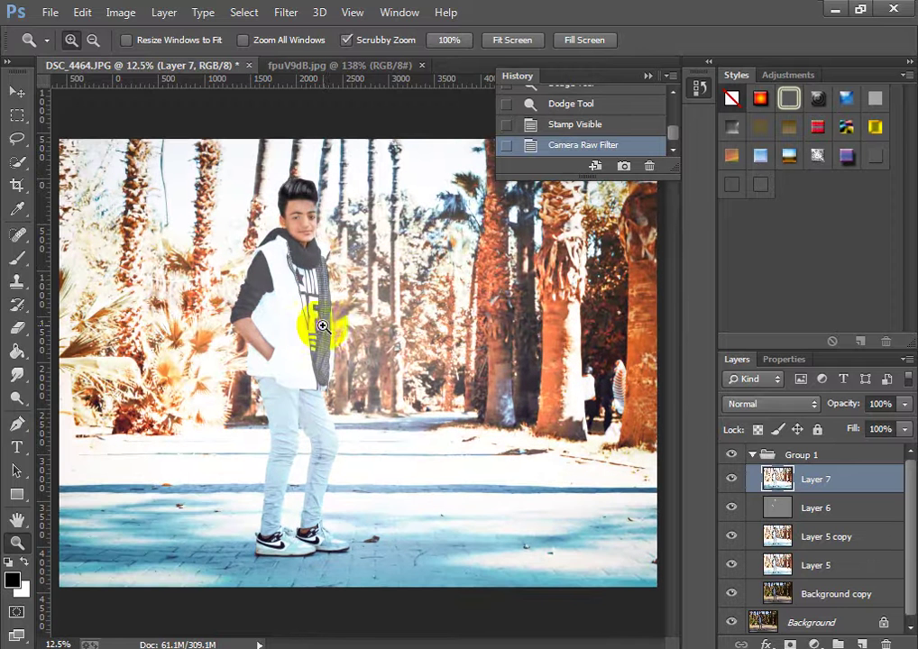
left_click(729, 480)
left_click(728, 479)
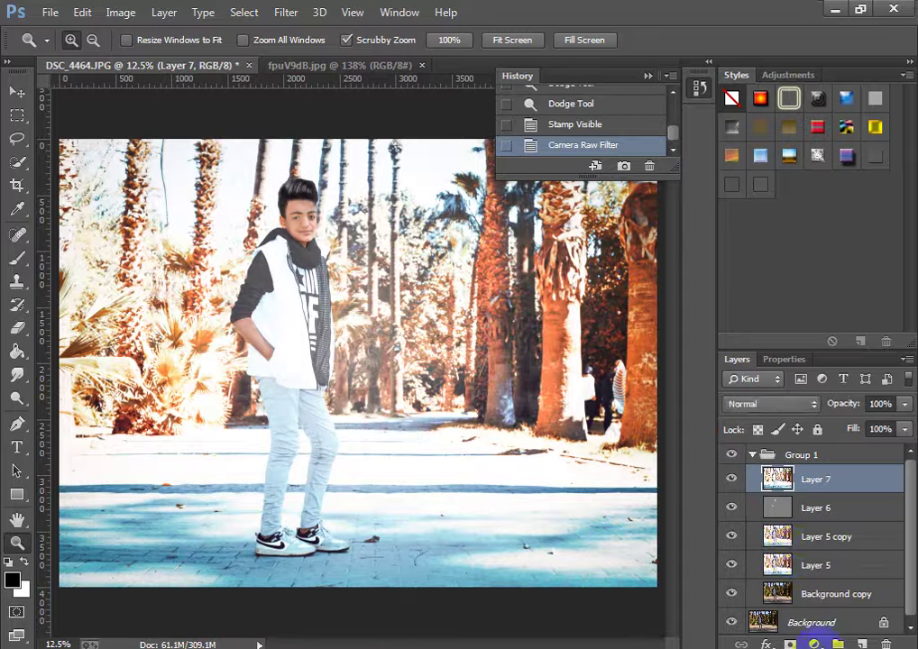
Add a Brightness/Contrast adjustment layer with Brightness 15 and Contrast 10
left_click(813, 643)
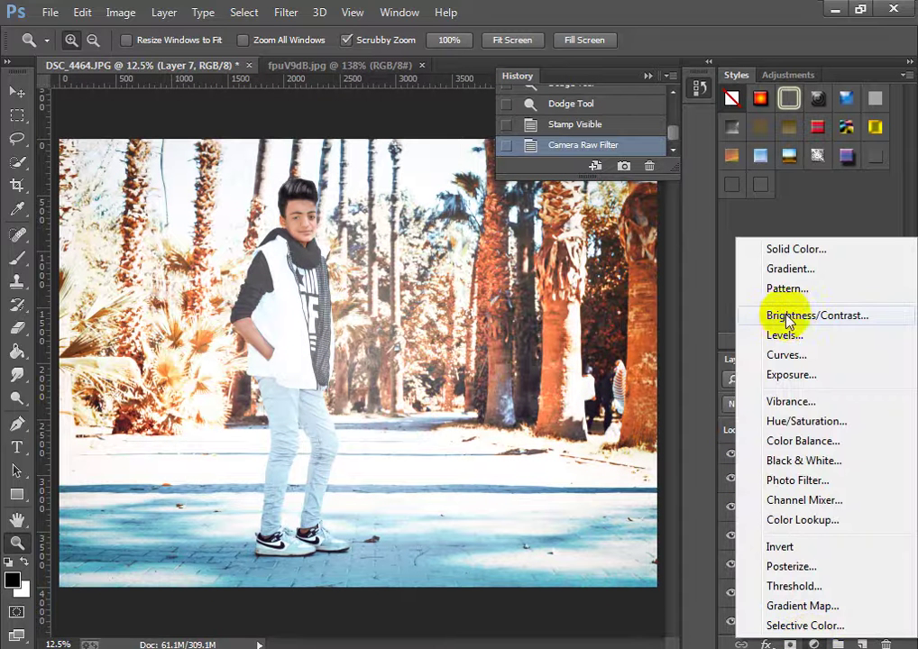
left_click(787, 316)
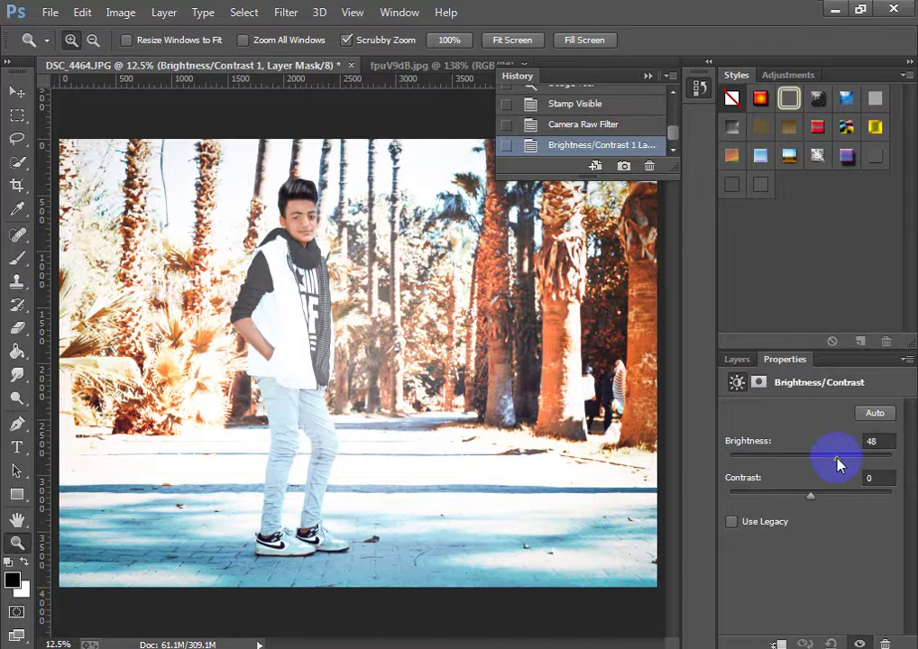
left_click_drag(836, 463, 821, 466)
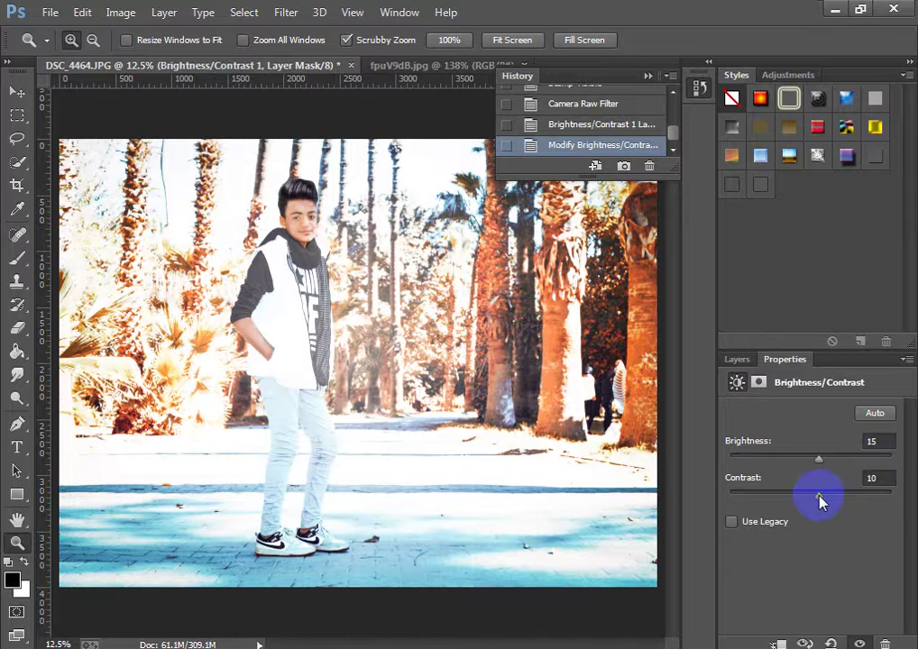
left_click_drag(454, 381, 447, 354)
left_click(736, 360)
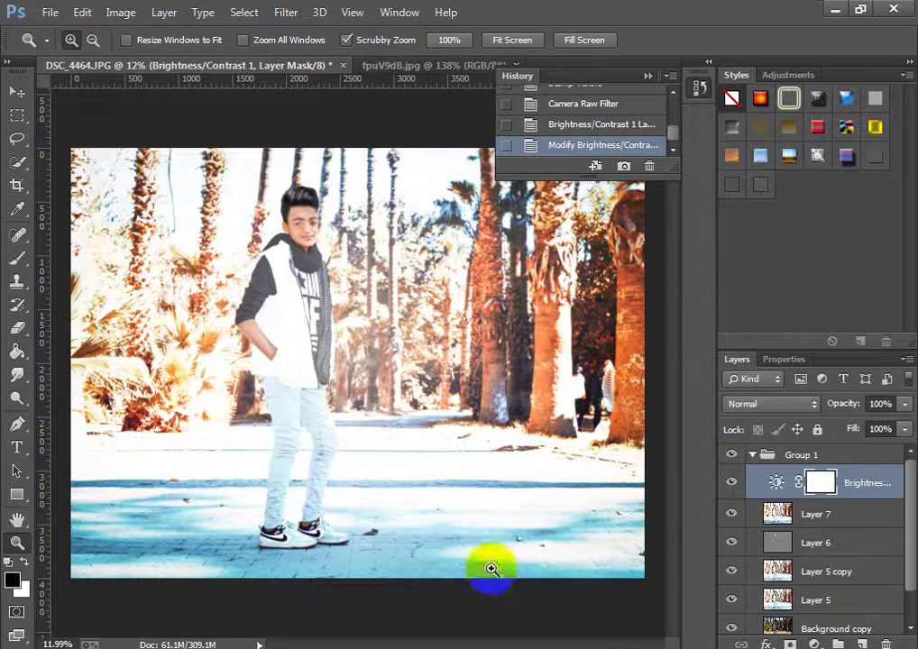
Add a reversed radial black-to-transparent gradient fill and center its clear area on the boy's torso
left_click(812, 643)
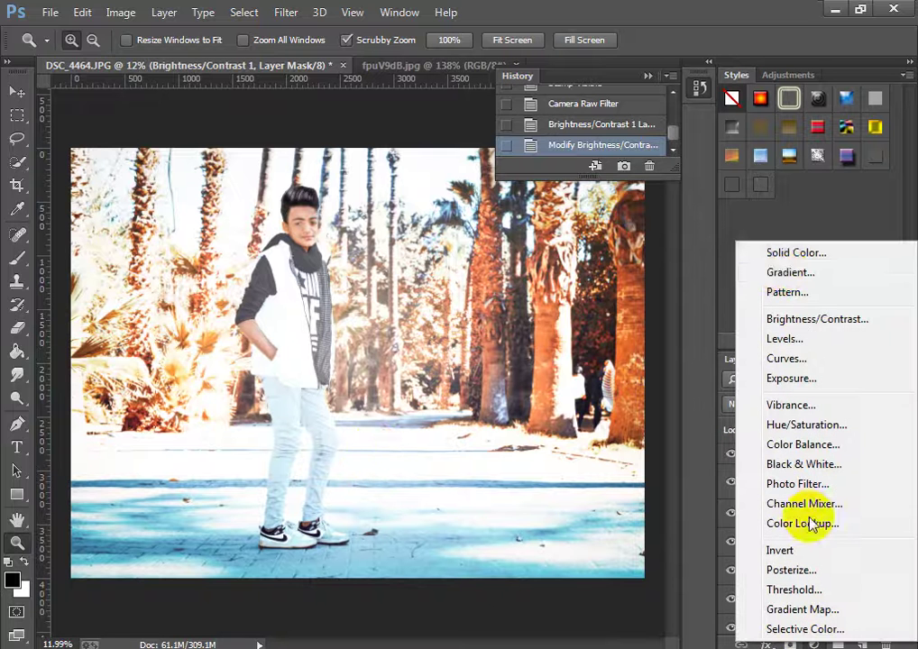
left_click(787, 272)
left_click(688, 268)
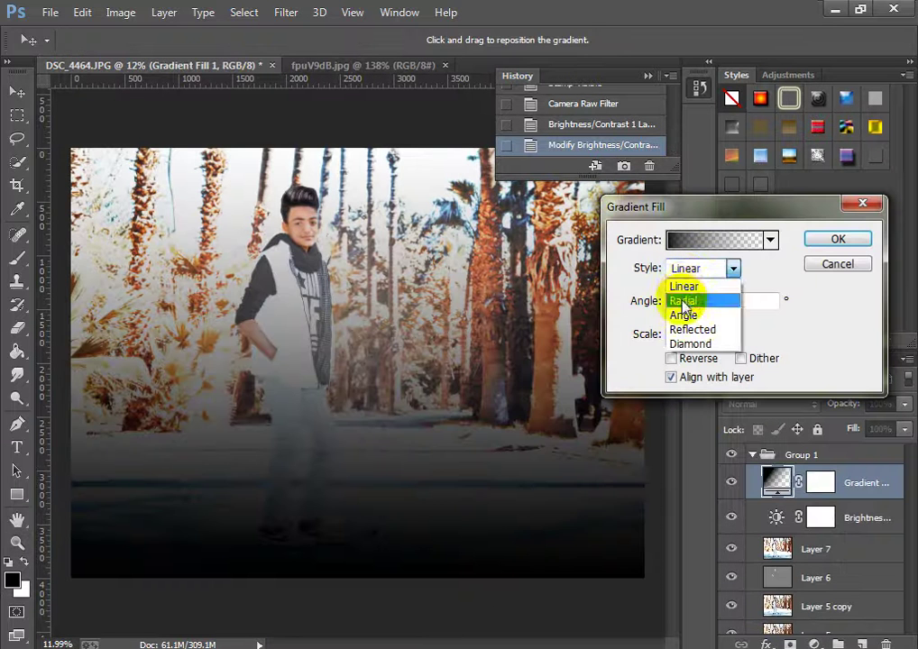
left_click(685, 300)
left_click(696, 359)
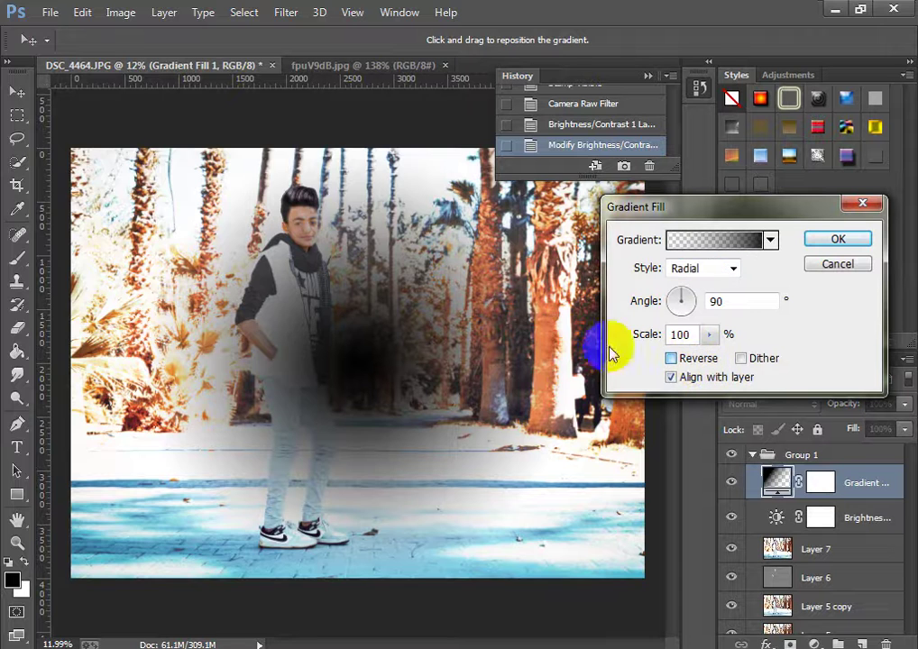
left_click_drag(420, 352, 372, 328)
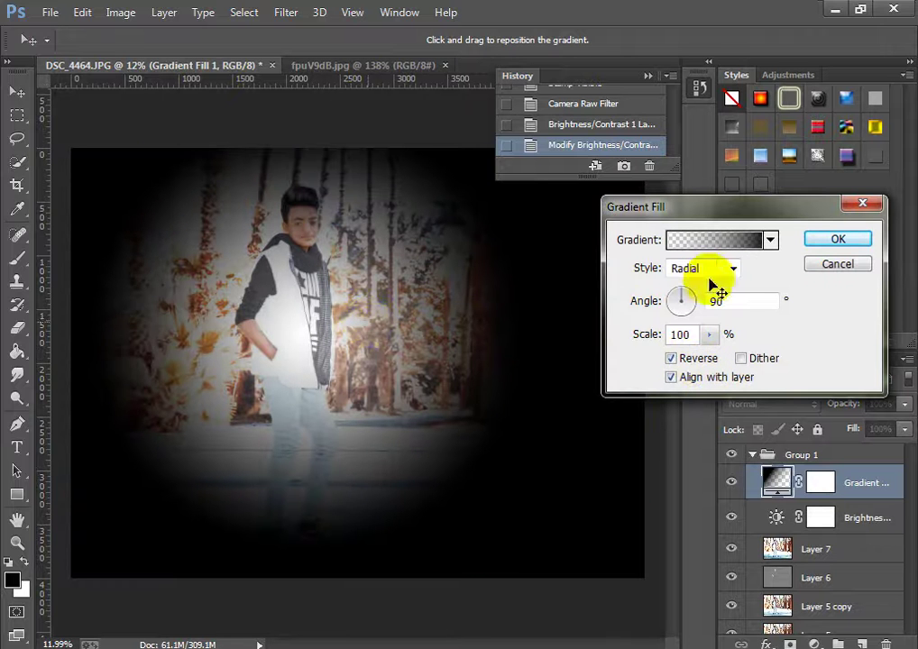
Scale the radial gradient to 179% and apply the fill layer
left_click(708, 335)
left_click_drag(712, 361, 718, 361)
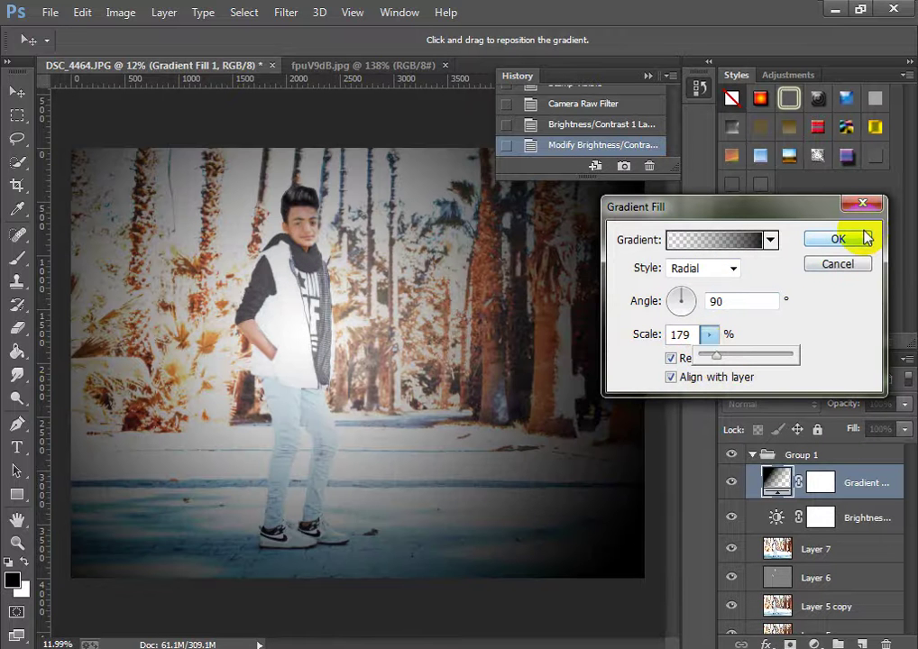
left_click(381, 291)
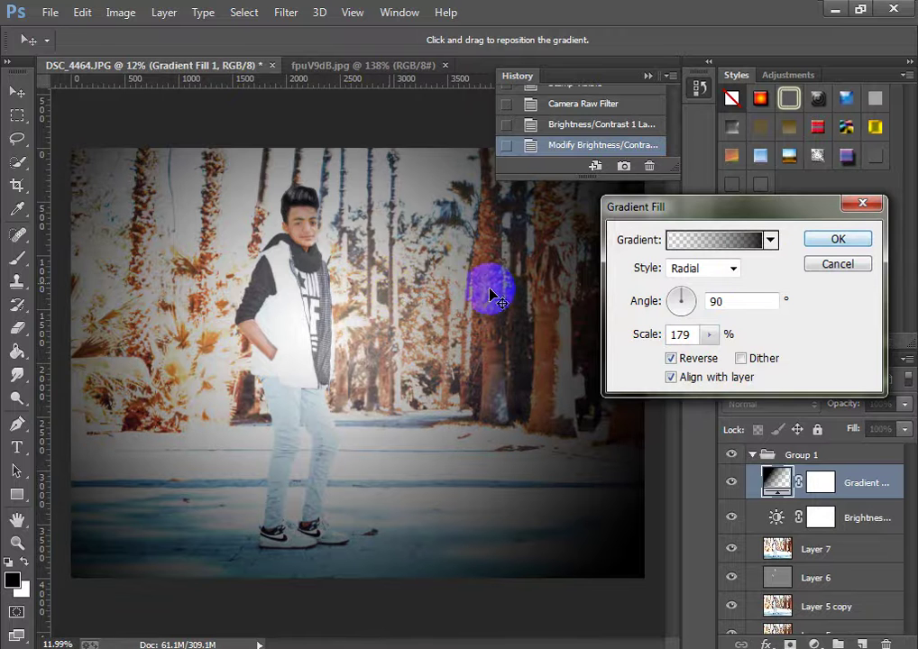
left_click(836, 239)
Lower the gradient fill layer's opacity to 59% and compare the photo with and without it
left_click(732, 483)
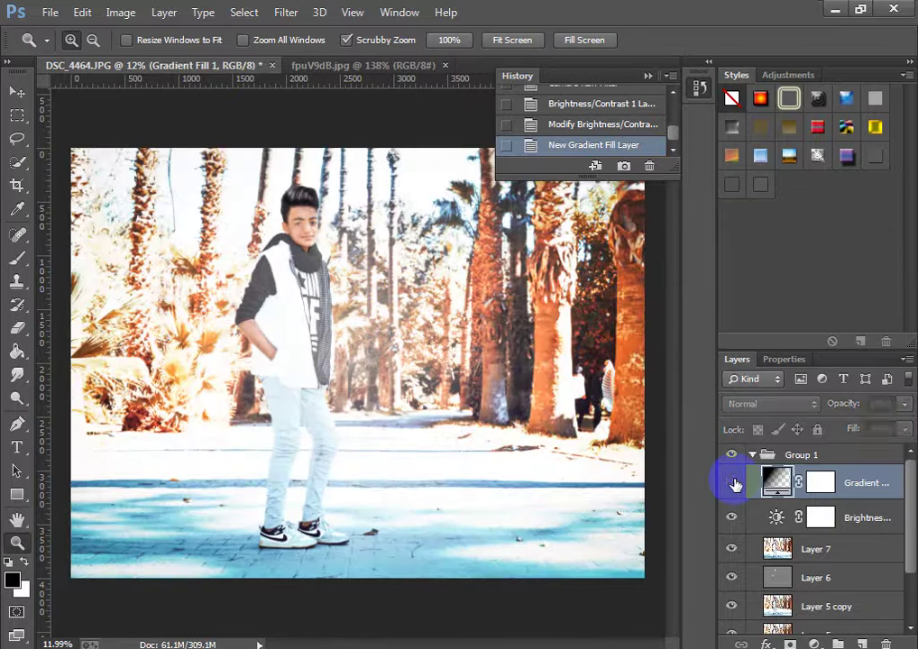
left_click(732, 483)
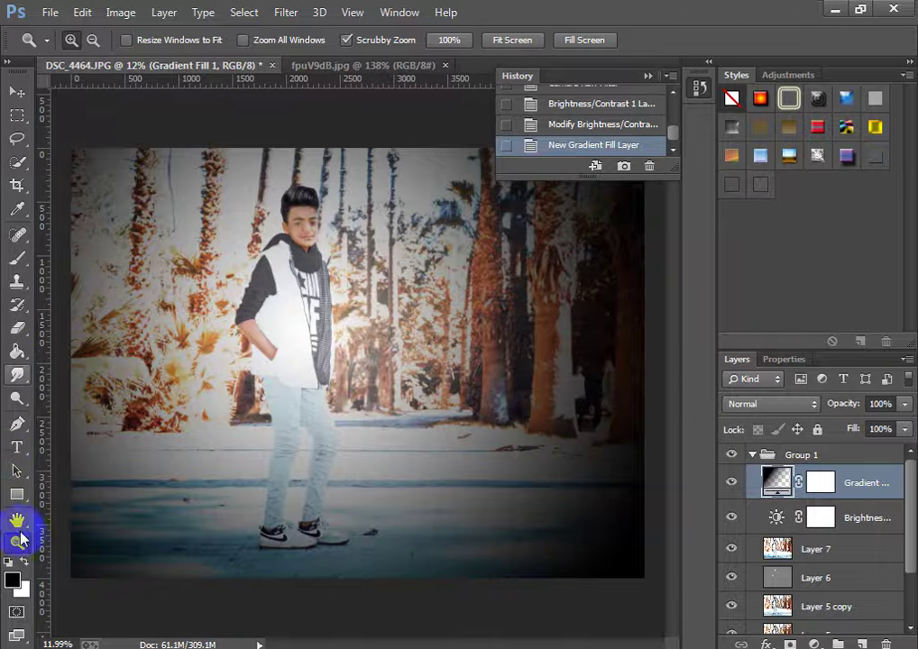
left_click(904, 404)
left_click_drag(904, 426, 867, 429)
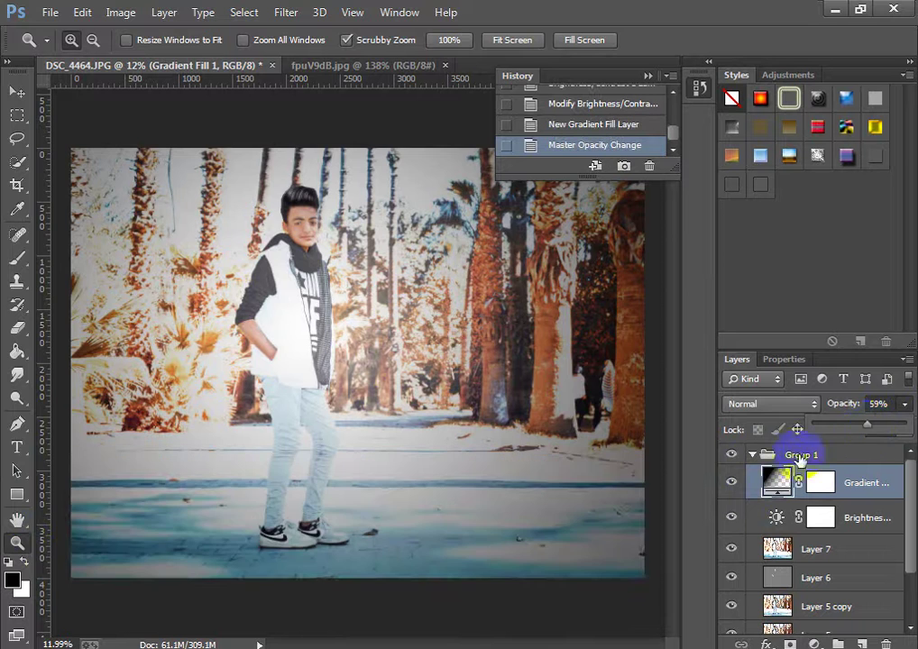
left_click(731, 486)
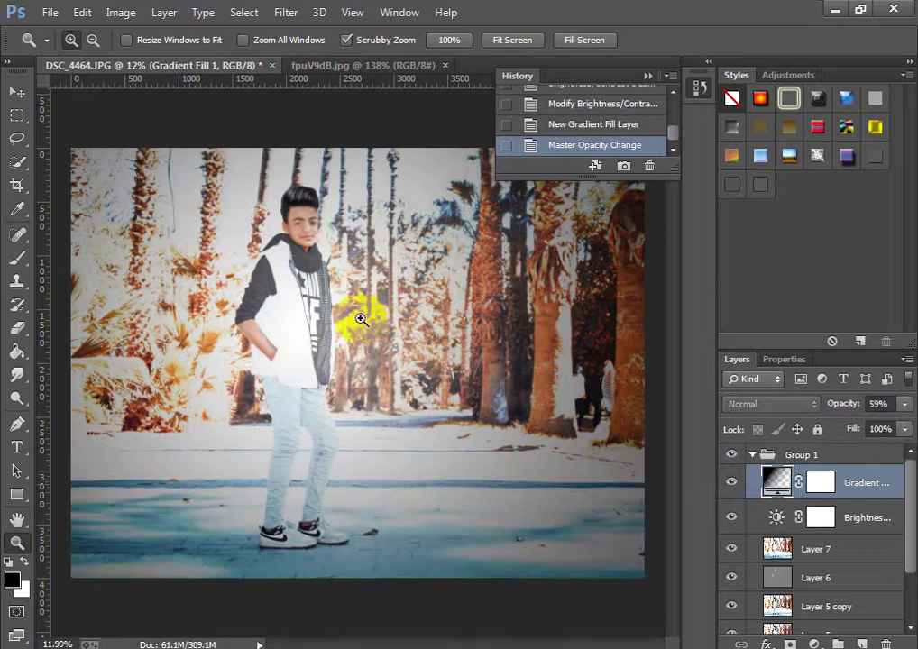
left_click_drag(364, 313, 332, 331)
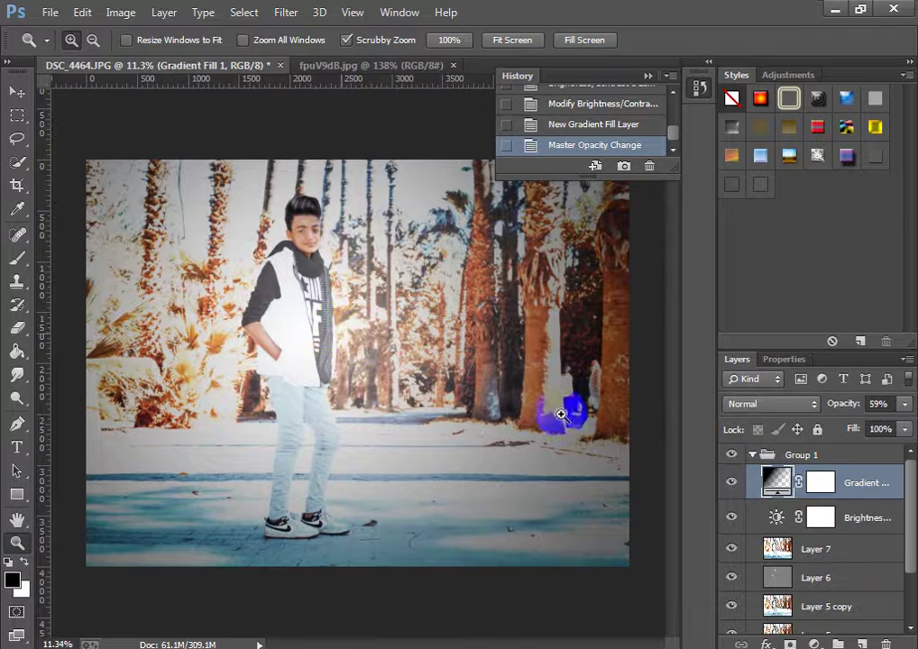
Add a Selective Color adjustment layer and set Black to +30% for the Blacks
left_click(814, 643)
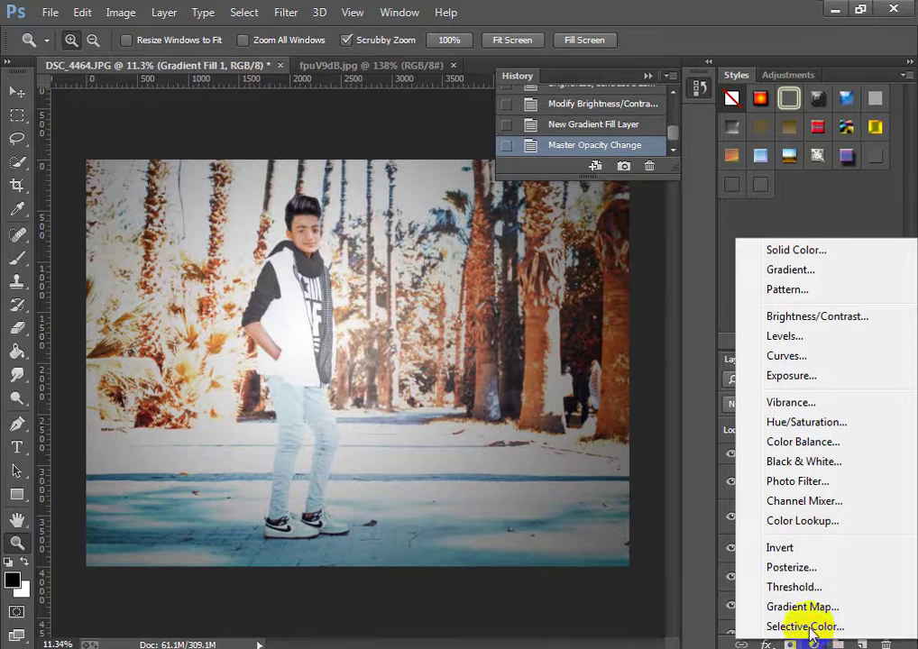
left_click(804, 627)
left_click(786, 438)
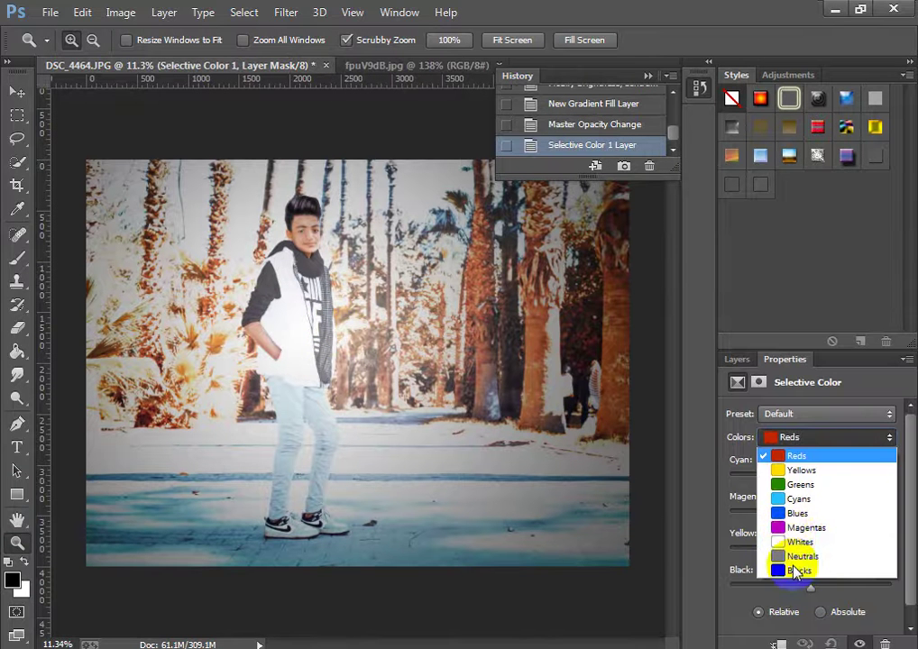
left_click(792, 577)
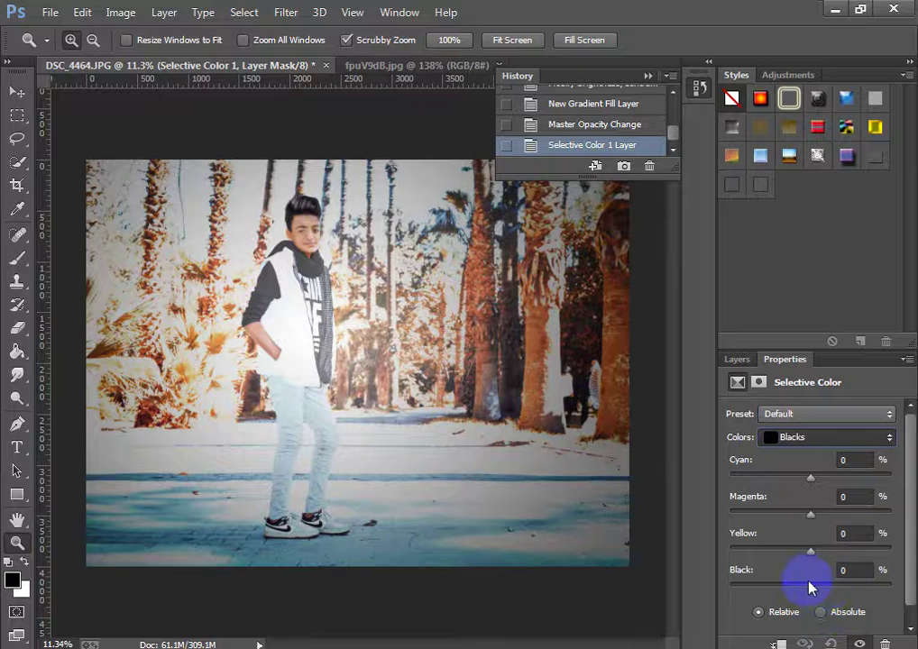
left_click_drag(812, 587, 835, 588)
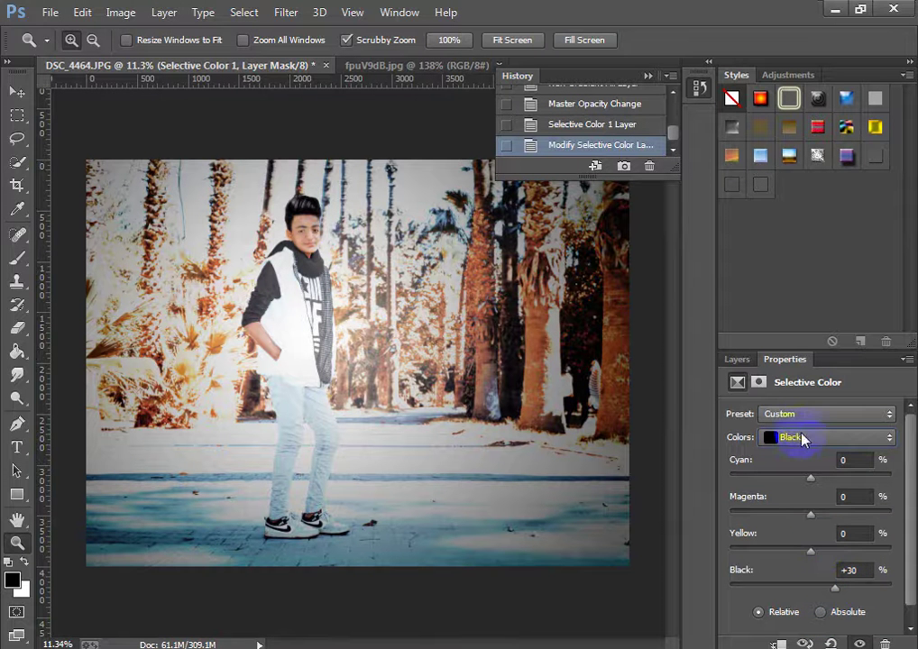
Set Cyan to +11% for the Reds in the Selective Color adjustment and return to the layer list
left_click(803, 438)
left_click(795, 460)
mouse_move(811, 476)
left_mouse_down()
mouse_move(775, 483)
mouse_move(852, 498)
mouse_move(819, 482)
left_mouse_up()
left_click(818, 476)
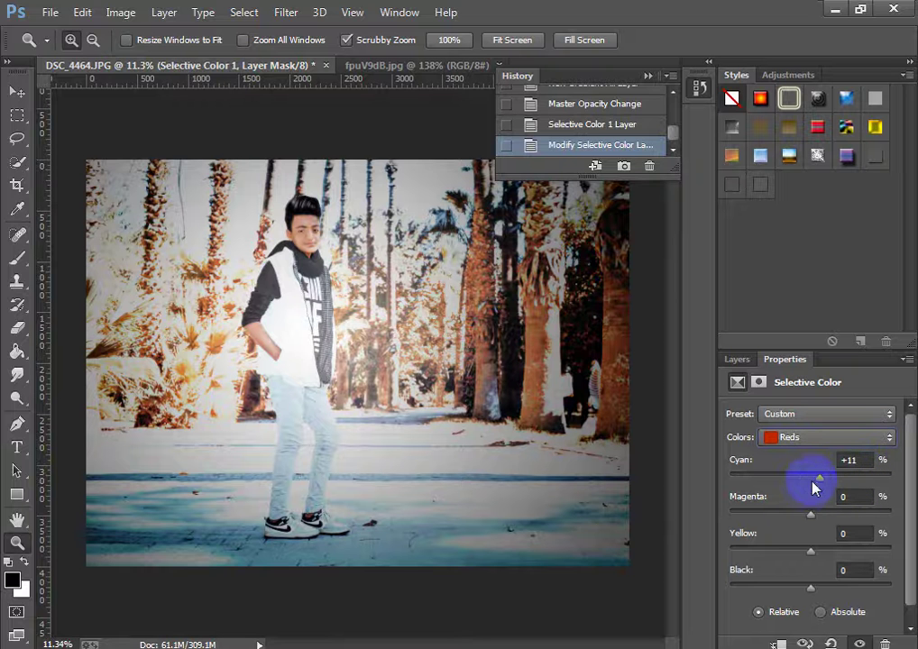
left_click(859, 644)
left_click(738, 361)
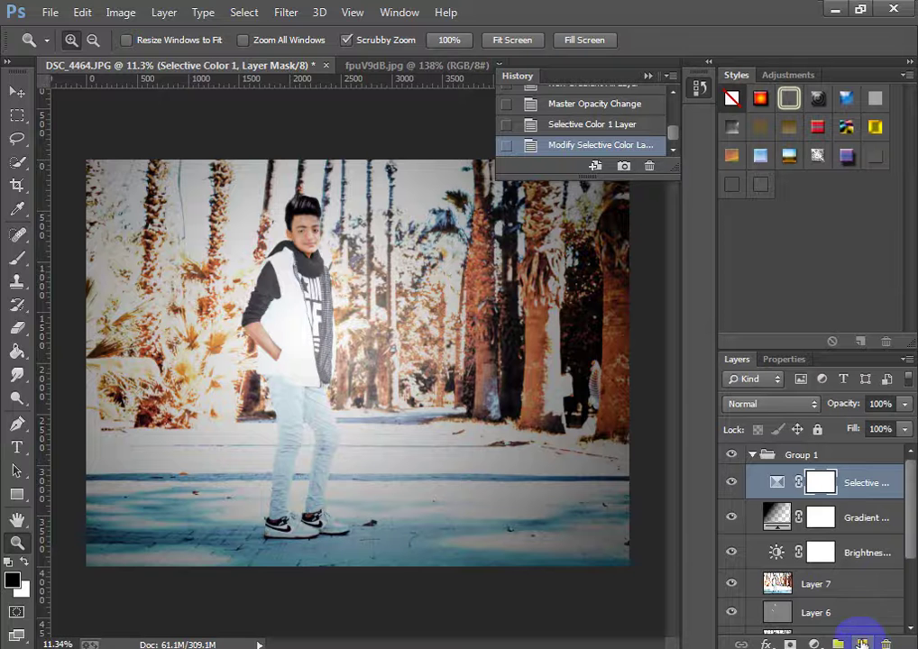
Create a new layer above the Selective Color adjustment and choose the 293 px Fictor Photography logo brush
left_click(861, 643)
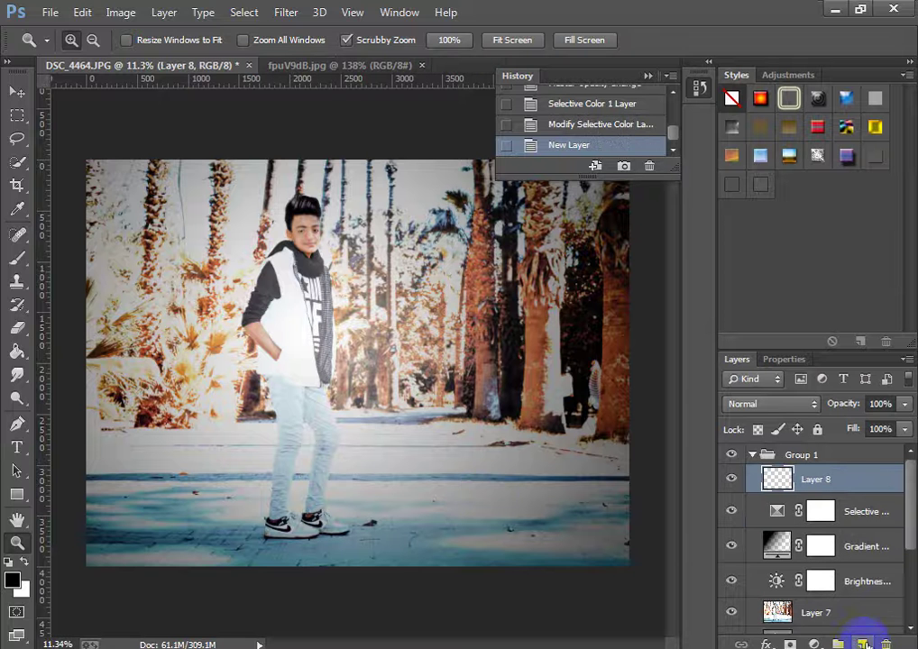
left_click(18, 259)
right_click(245, 419)
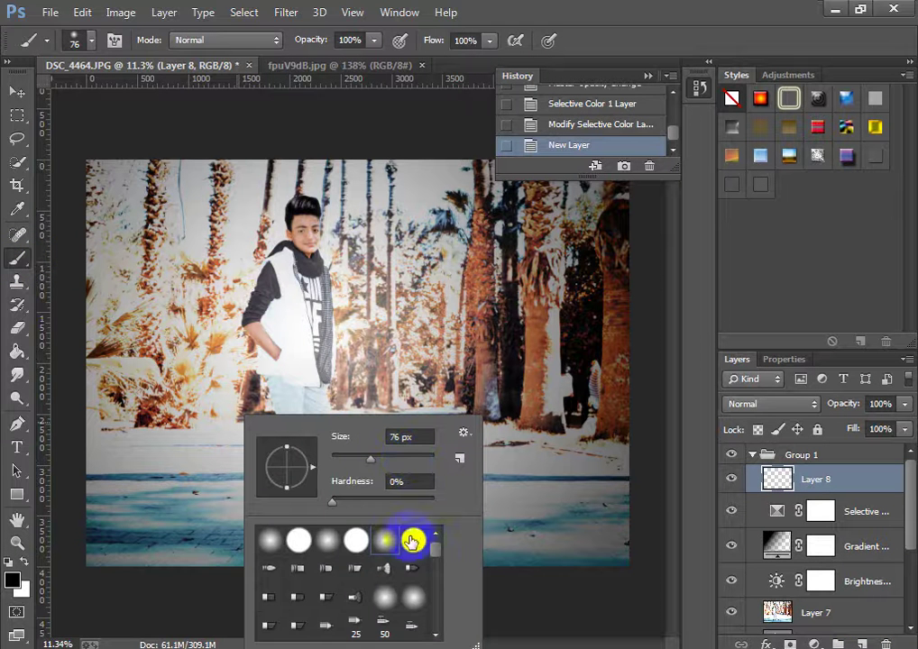
left_click_drag(435, 547, 438, 609)
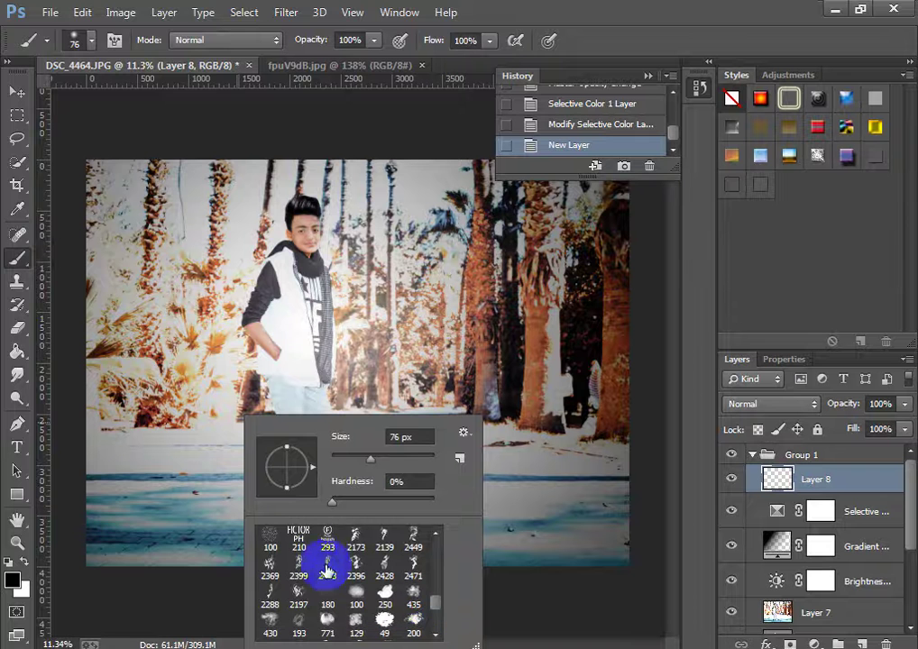
left_click(328, 538)
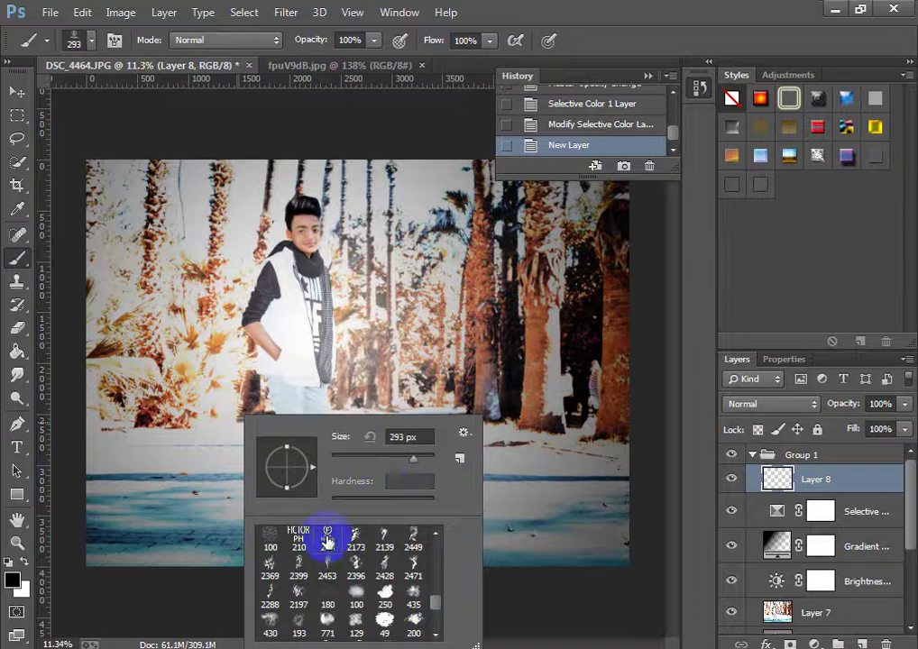
Try stamping the logo in black and in white in the photo's lower-left corner, undoing both stamps
left_click(103, 543)
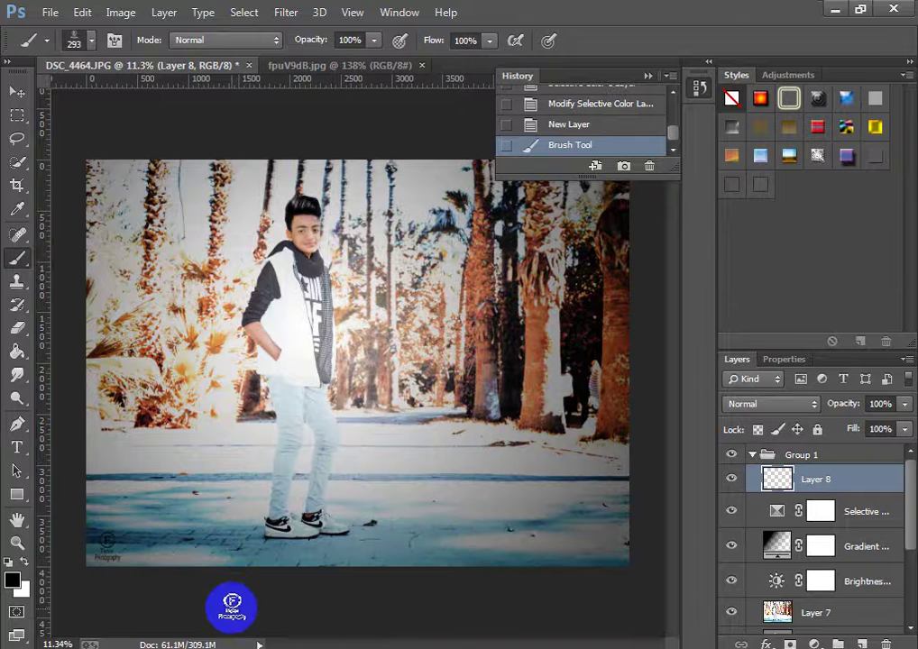
left_click(530, 126)
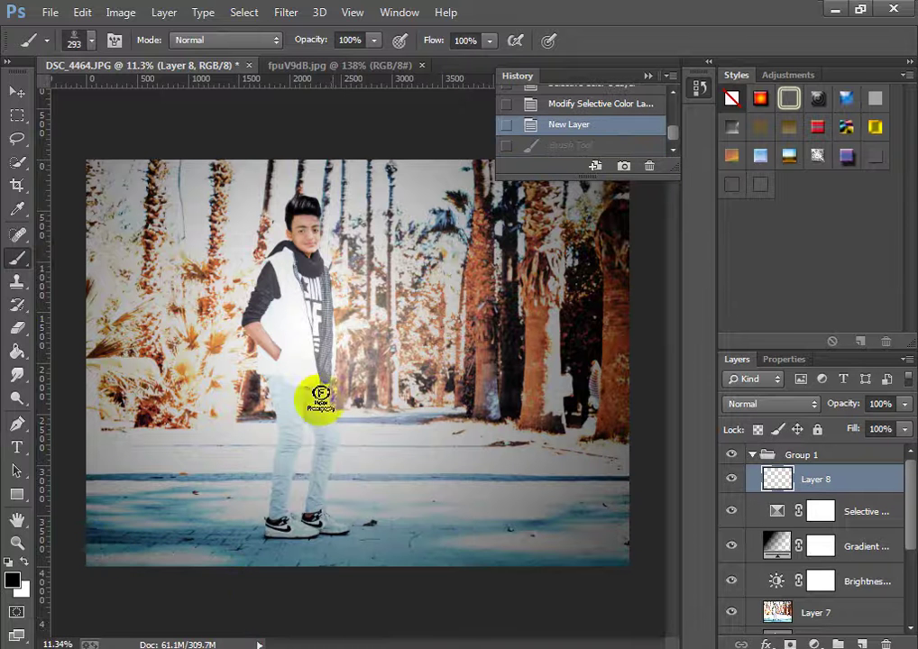
left_click(9, 563)
left_click(24, 561)
left_click(104, 542)
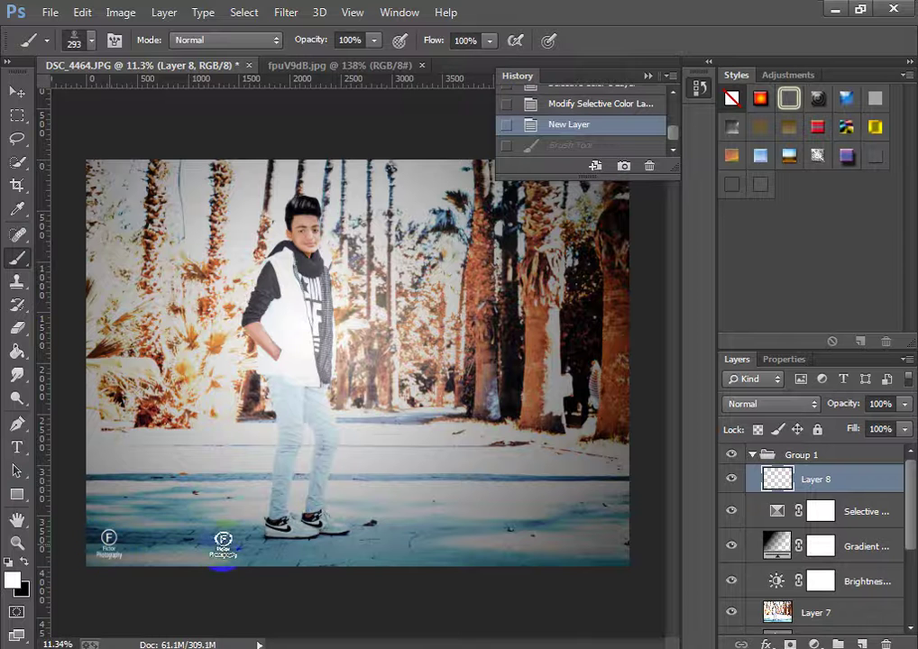
left_click(568, 125)
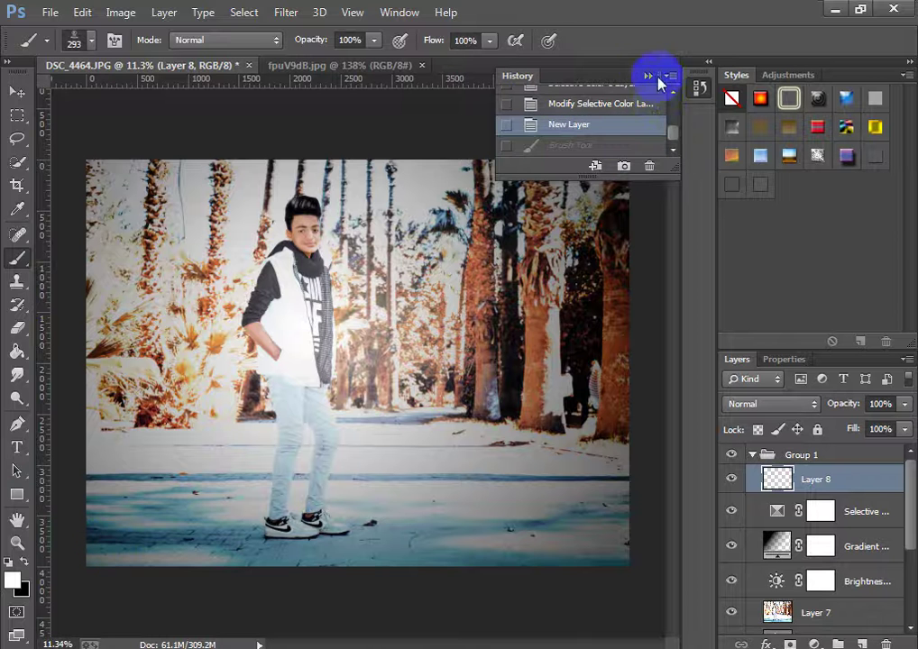
Try stamping the white logo in the photo's upper-right corner and undo it
left_click(647, 75)
left_click(604, 174)
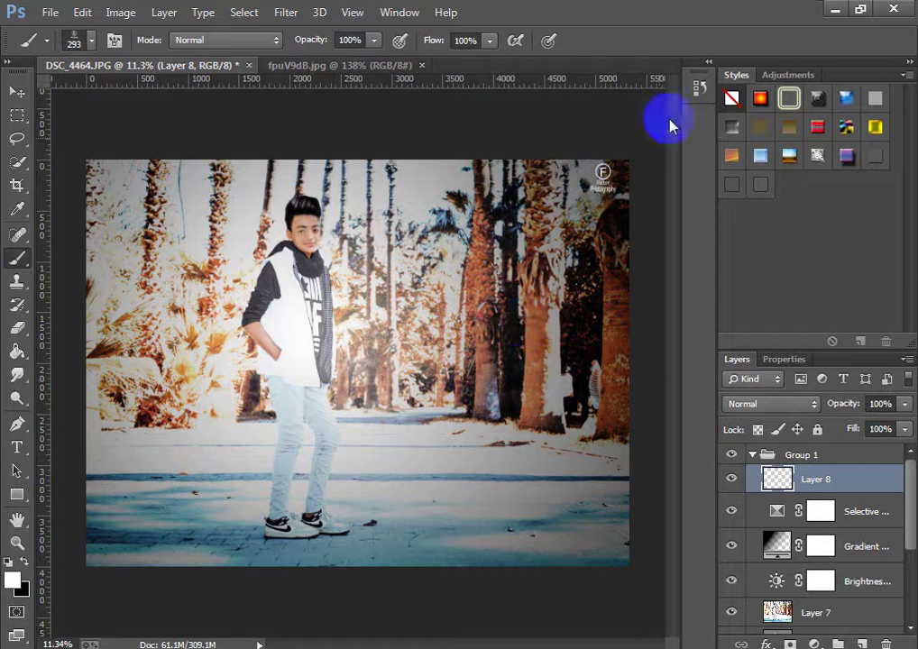
left_click(692, 93)
key("ctrl+z")
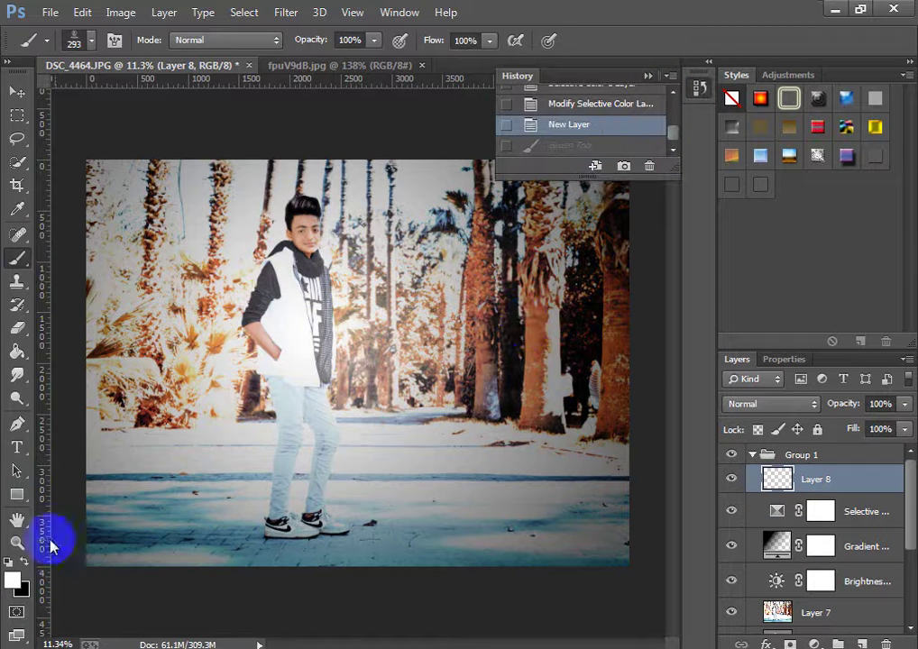
Enlarge the logo brush to 454 px and stamp the logo in black in the photo's lower-left corner
left_click(24, 561)
right_click(288, 444)
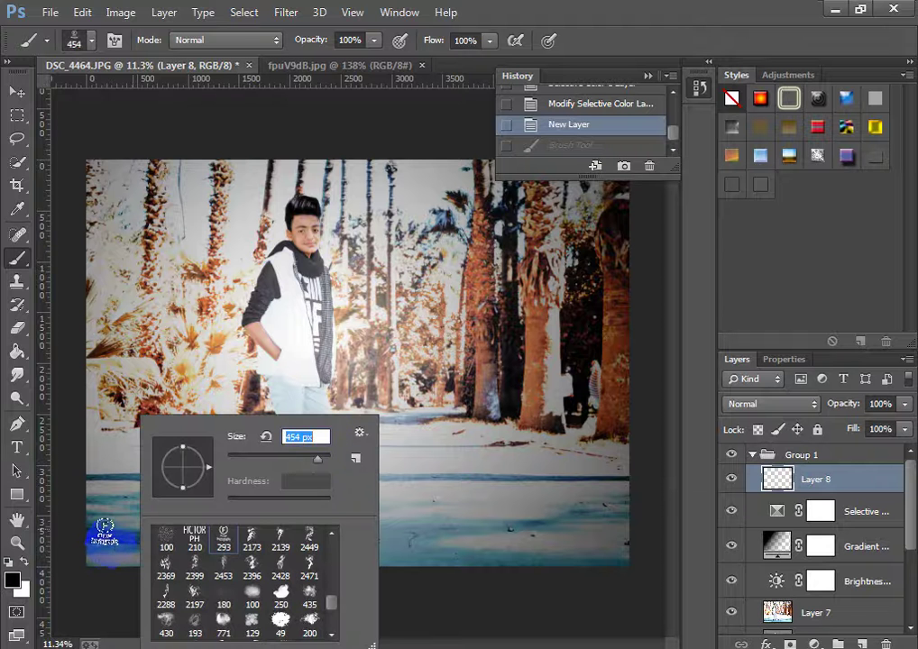
left_click(101, 541)
left_click(109, 536)
left_click(8, 561)
left_click(17, 542)
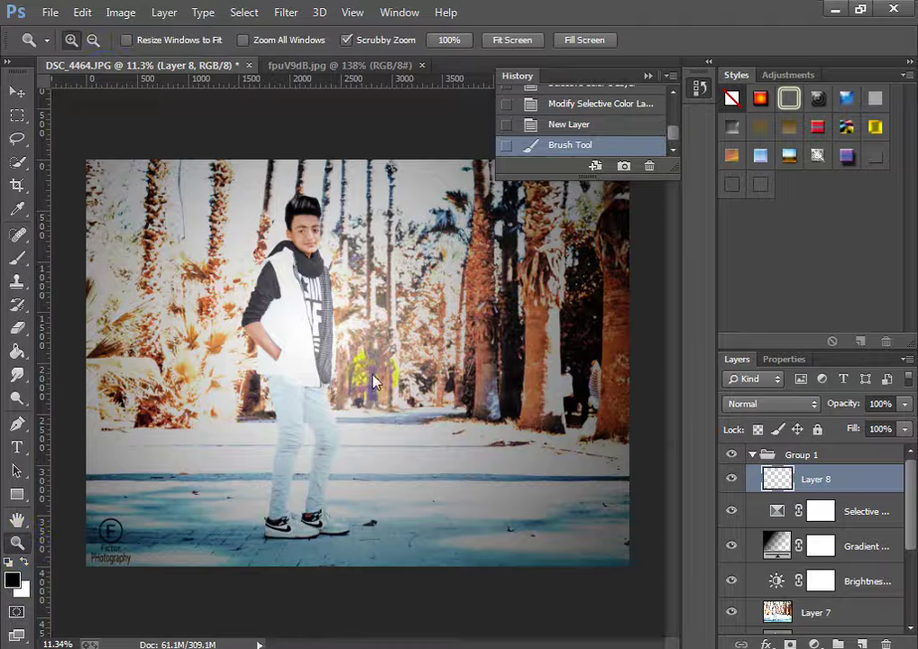
Collapse Group 1 and toggle its visibility to compare the finished edit with the original photo
left_click(751, 459)
left_click(732, 458)
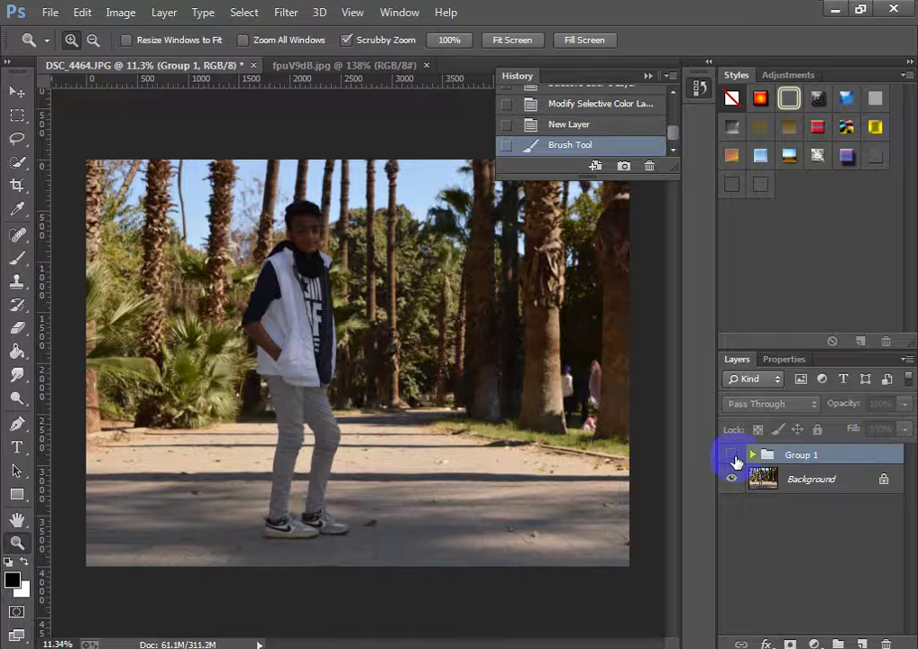
left_click(732, 457)
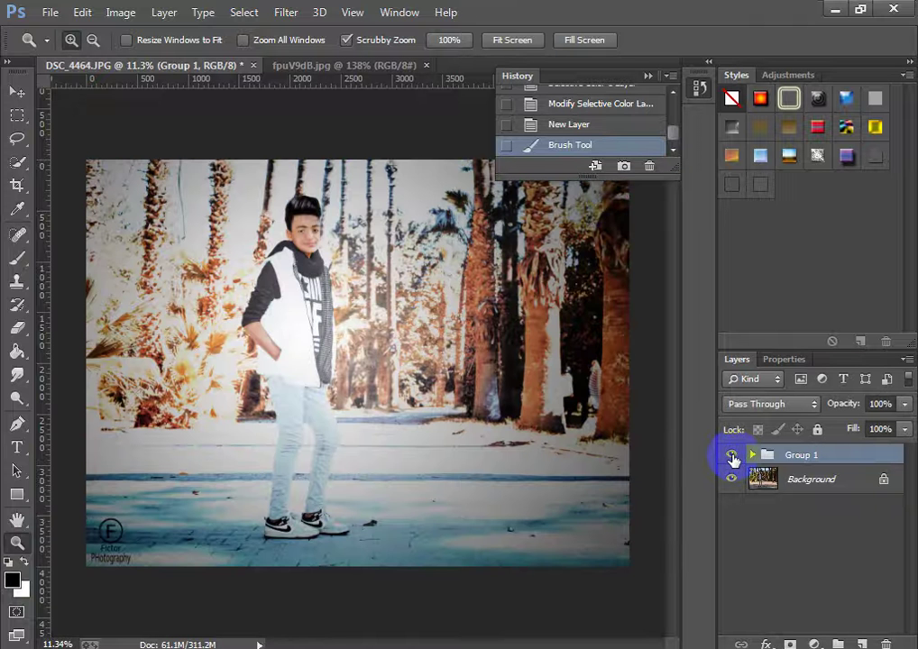
left_click(732, 458)
left_click(732, 458)
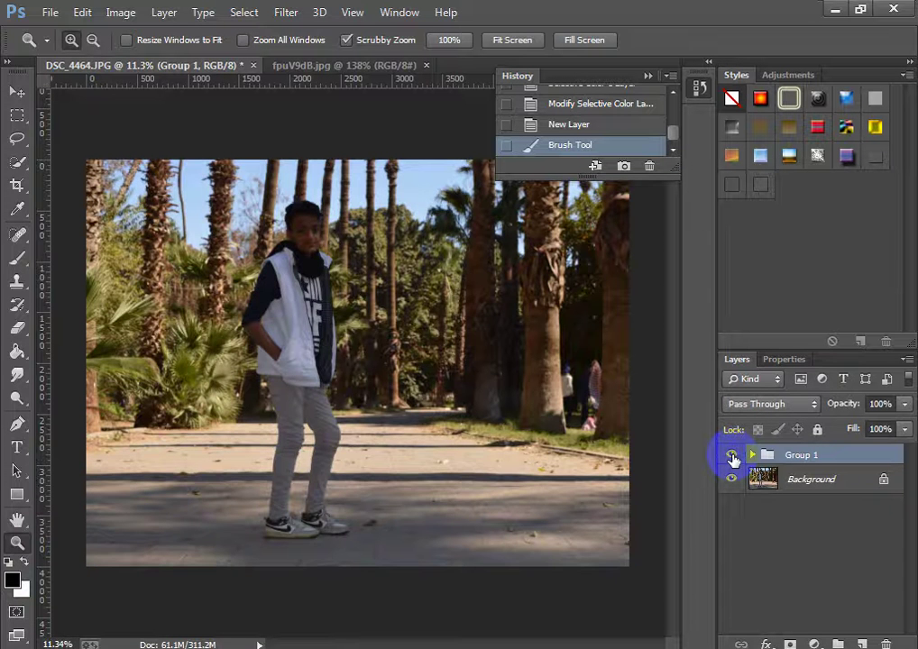